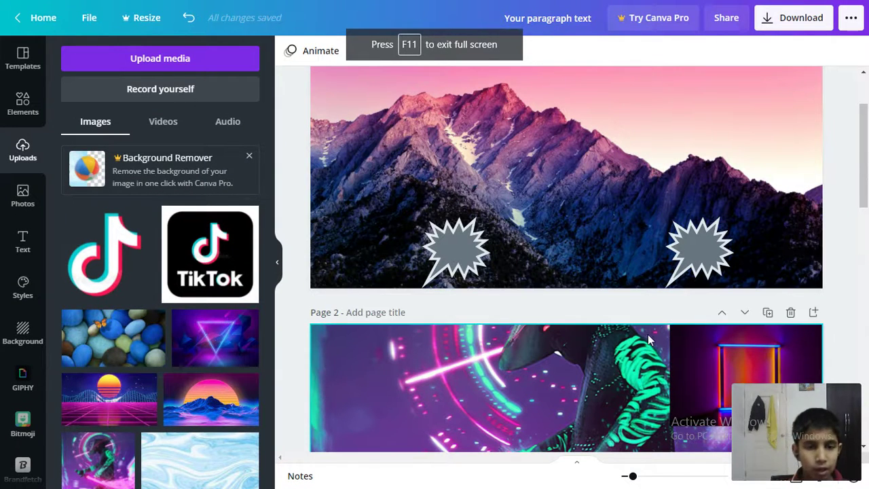
Step: Bring the mountain-photo page 1 into view, open the Text panel and select its starbursts and background
{"action": "scroll", "coordinate": [648, 340], "scroll_direction": "up", "scroll_amount": 3}
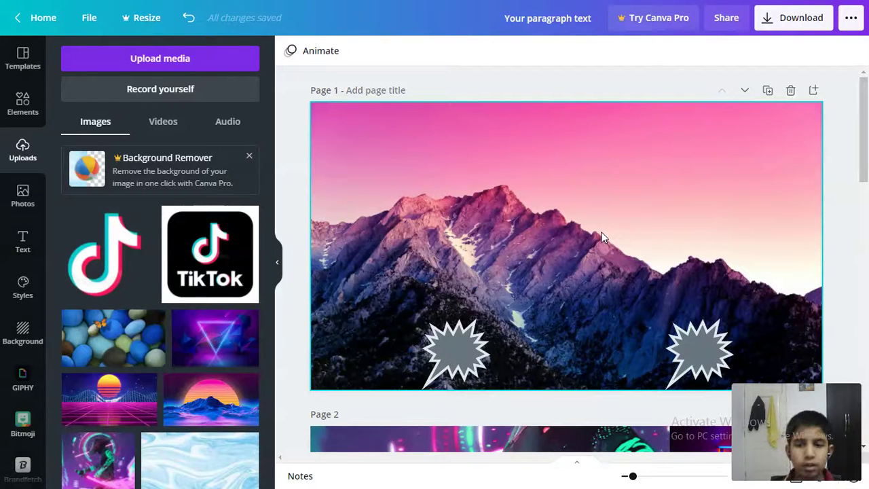
{"action": "left_click", "coordinate": [472, 144]}
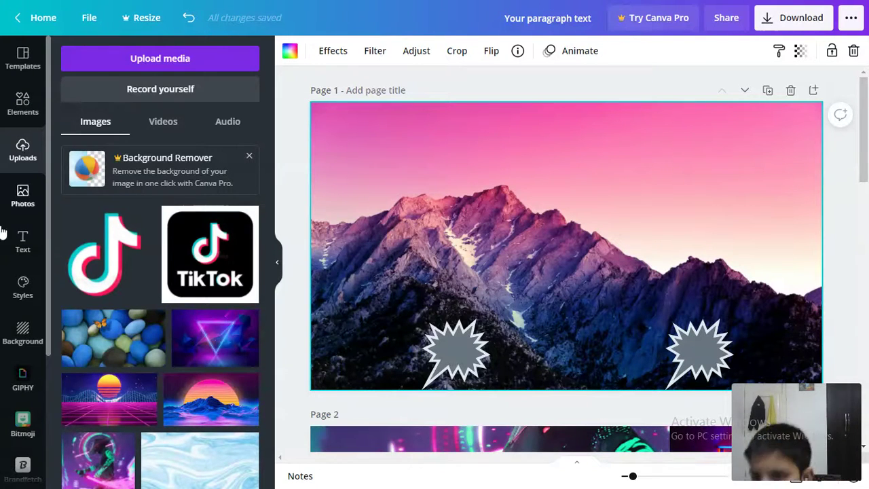
{"action": "left_click", "coordinate": [15, 246]}
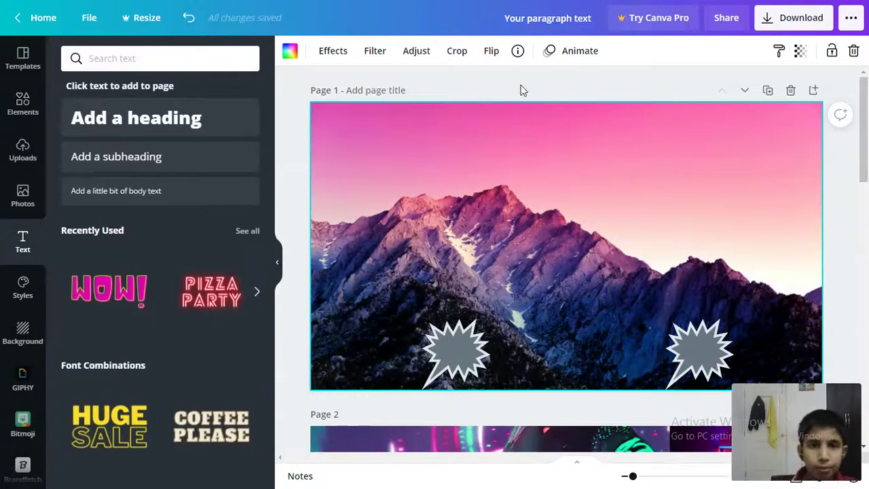
{"action": "left_click", "coordinate": [710, 356]}
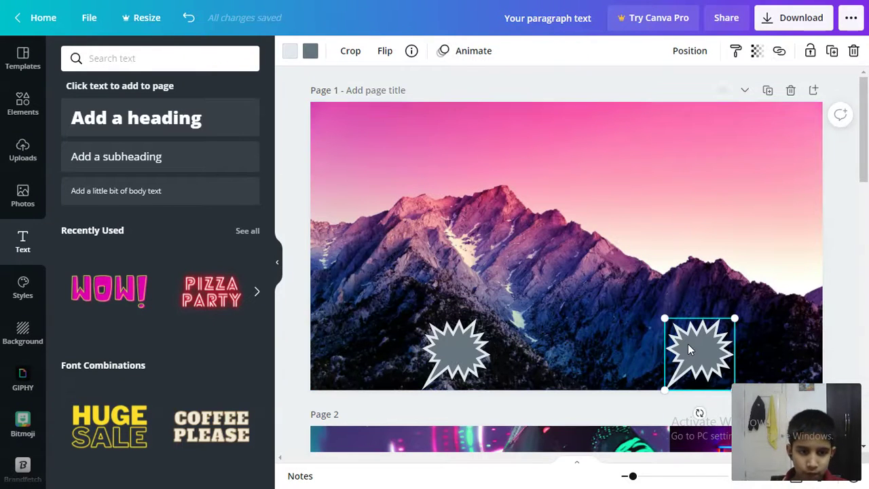
{"action": "left_click", "coordinate": [476, 333]}
{"action": "left_click", "coordinate": [556, 258]}
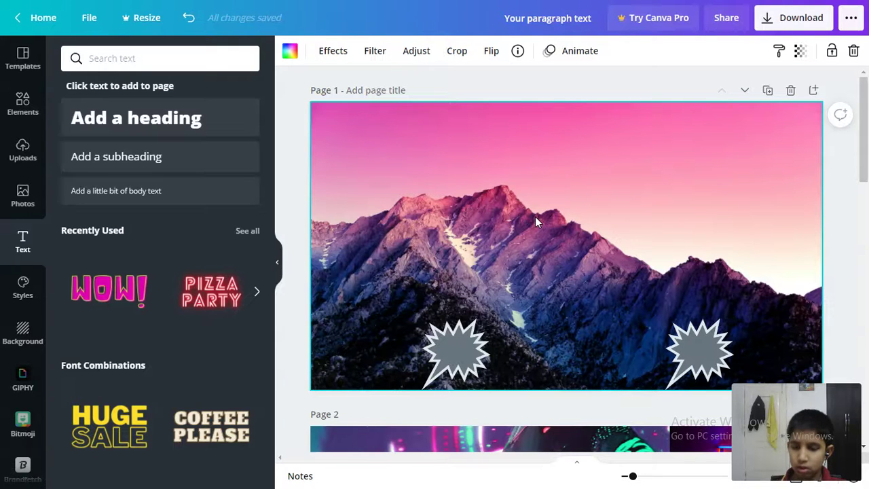
Step: Add a paragraph text box in Peace Sans and drag it left over the mountains
{"action": "key", "text": "t"}
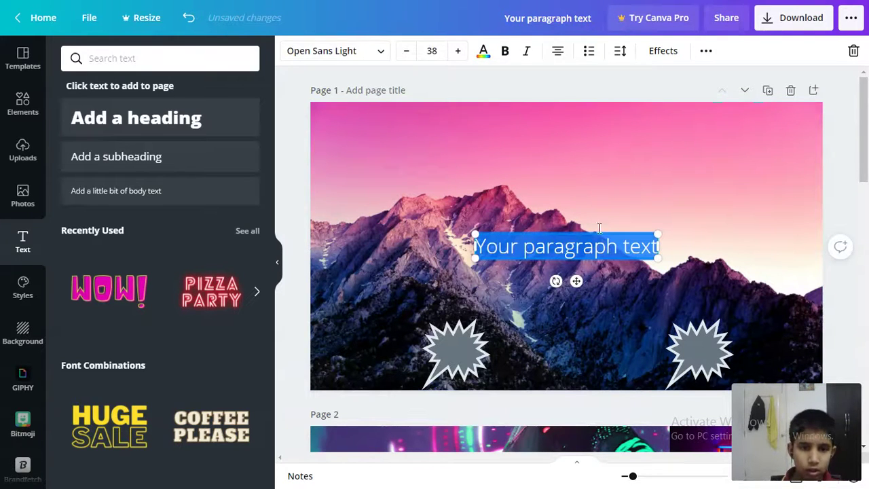
{"action": "mouse_move", "coordinate": [614, 244]}
{"action": "left_mouse_down"}
{"action": "mouse_move", "coordinate": [600, 233]}
{"action": "mouse_move", "coordinate": [606, 241]}
{"action": "left_mouse_up"}
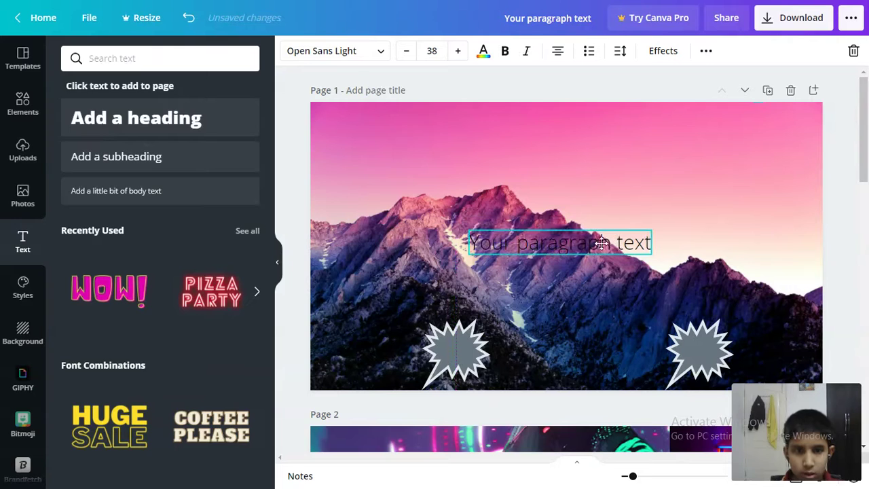
{"action": "left_click", "coordinate": [363, 60]}
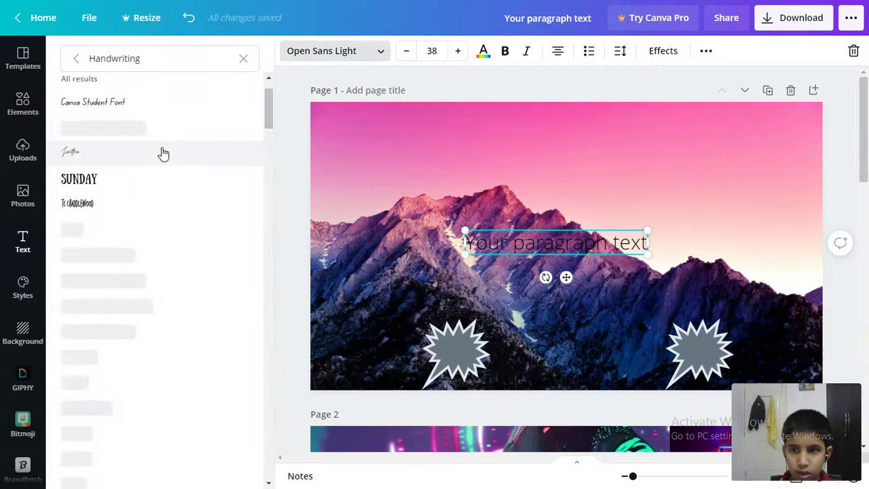
{"action": "scroll", "coordinate": [142, 131], "scroll_direction": "up", "scroll_amount": 1}
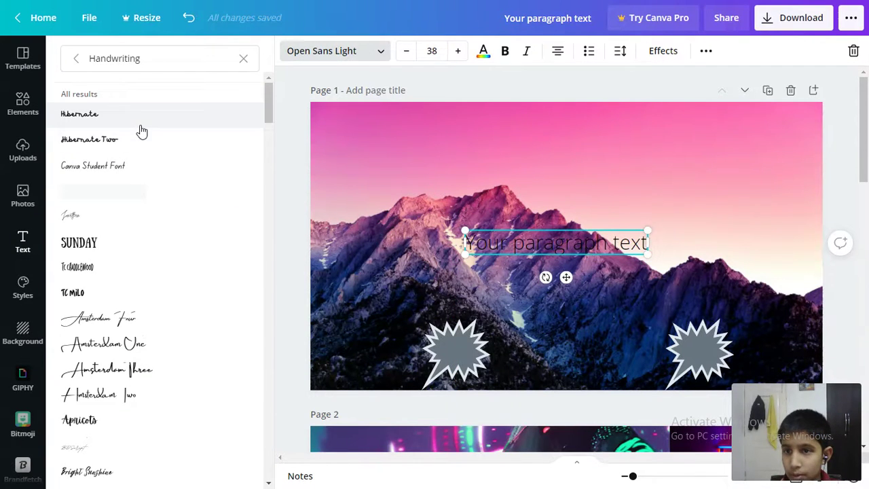
{"action": "scroll", "coordinate": [156, 115], "scroll_direction": "down", "scroll_amount": 2}
{"action": "scroll", "coordinate": [170, 91], "scroll_direction": "down", "scroll_amount": 3}
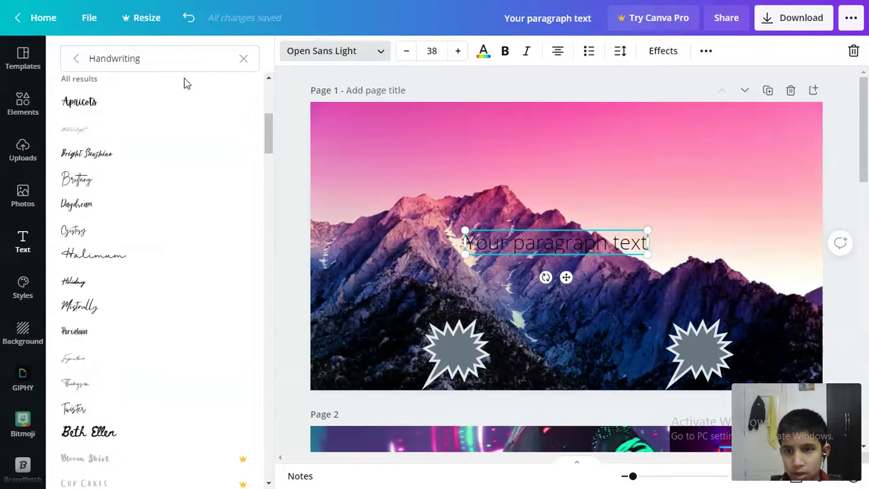
{"action": "left_click_drag", "start_coordinate": [170, 58], "coordinate": [2, 38]}
{"action": "key", "text": "BackSpace"}
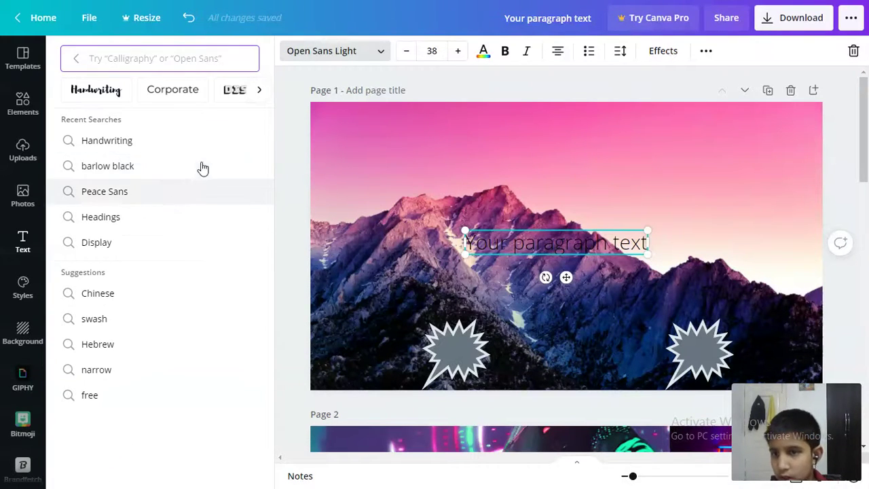
{"action": "left_click", "coordinate": [196, 198]}
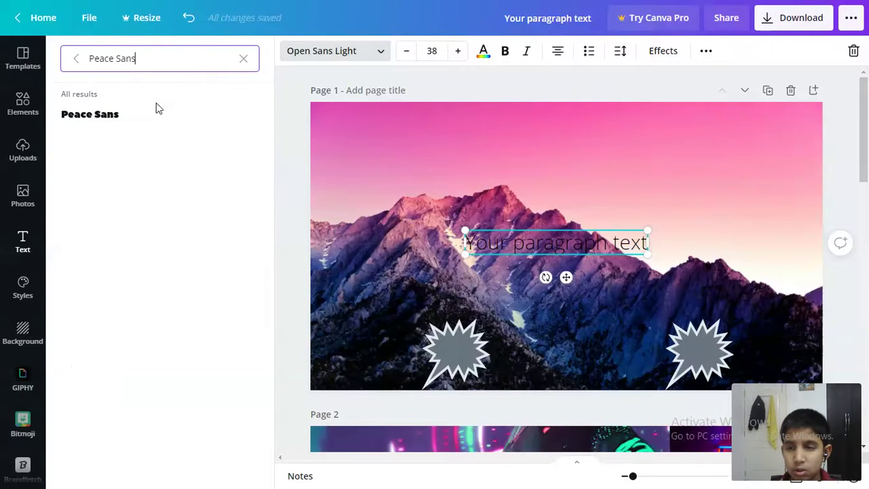
{"action": "left_click", "coordinate": [156, 116]}
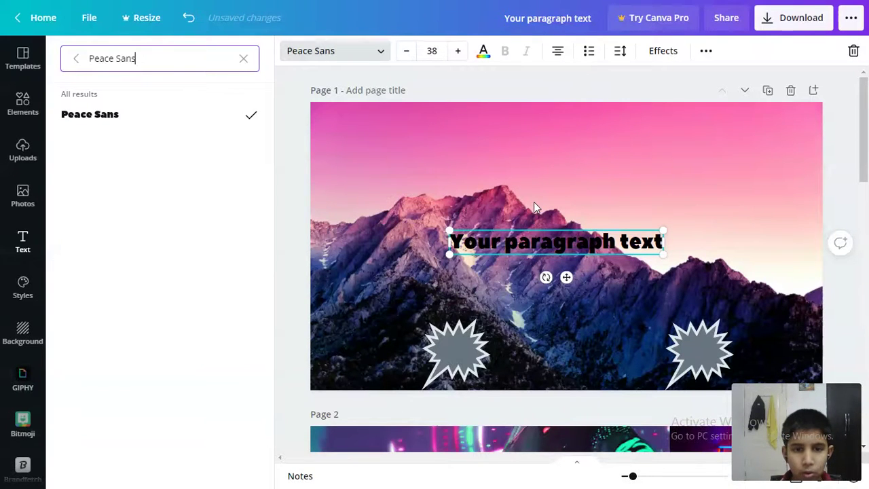
{"action": "left_click_drag", "start_coordinate": [535, 245], "coordinate": [448, 244]}
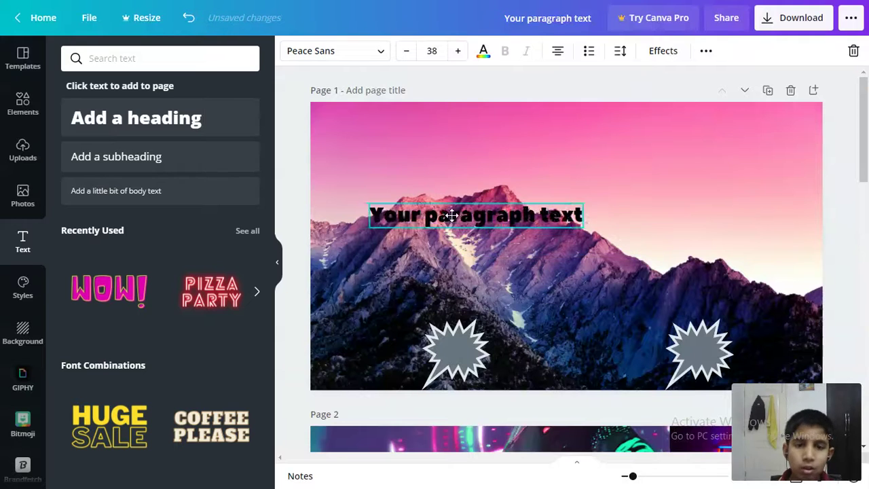
Step: Make the paragraph text yellow and retype it as 'Curved'
{"action": "double_click", "coordinate": [450, 247]}
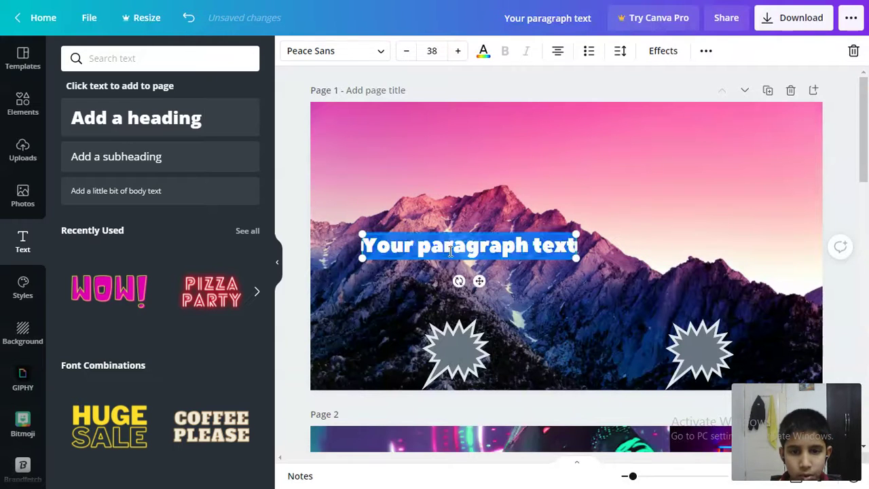
{"action": "left_click", "coordinate": [483, 51]}
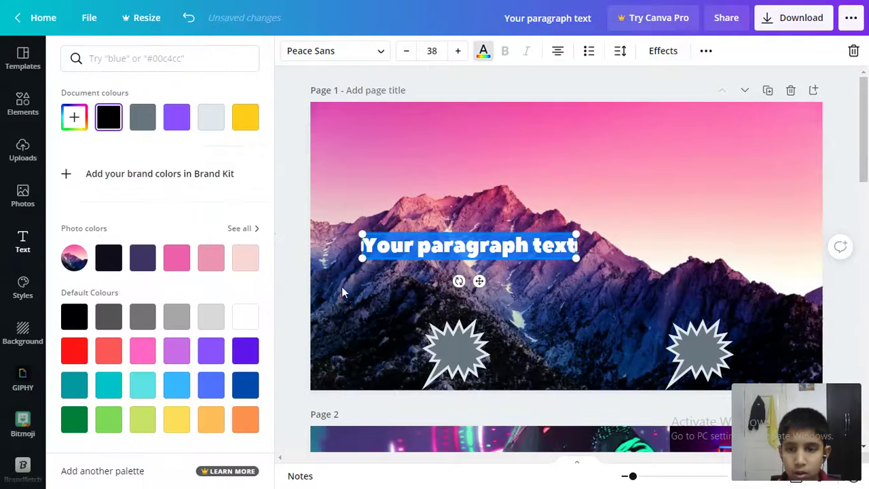
{"action": "left_click", "coordinate": [245, 112]}
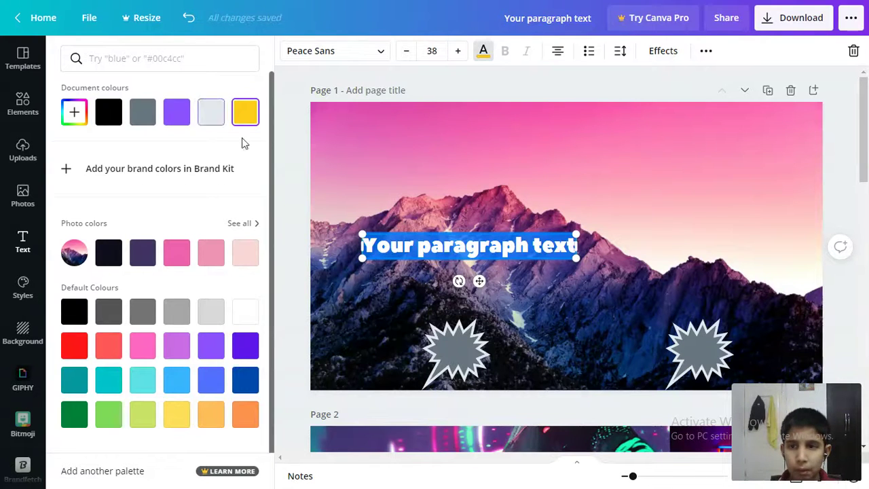
{"action": "left_click", "coordinate": [511, 246]}
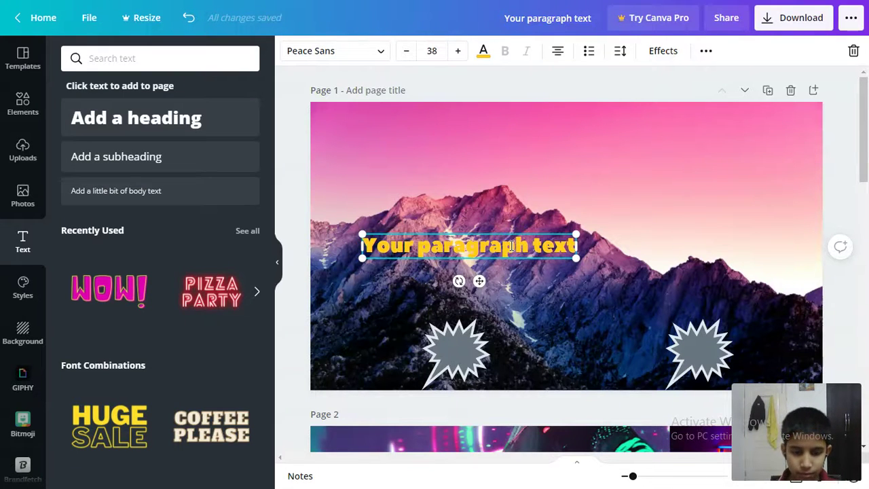
{"action": "key", "text": "ctrl+a"}
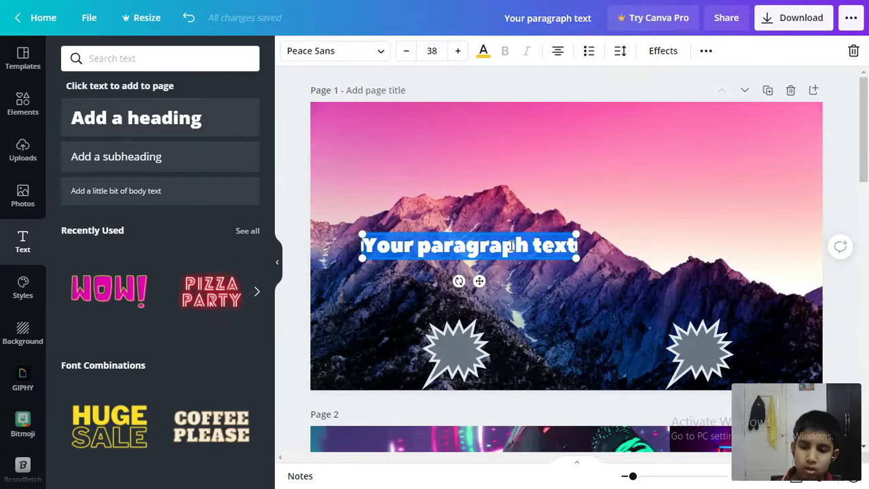
{"action": "type", "text": "Cure"}
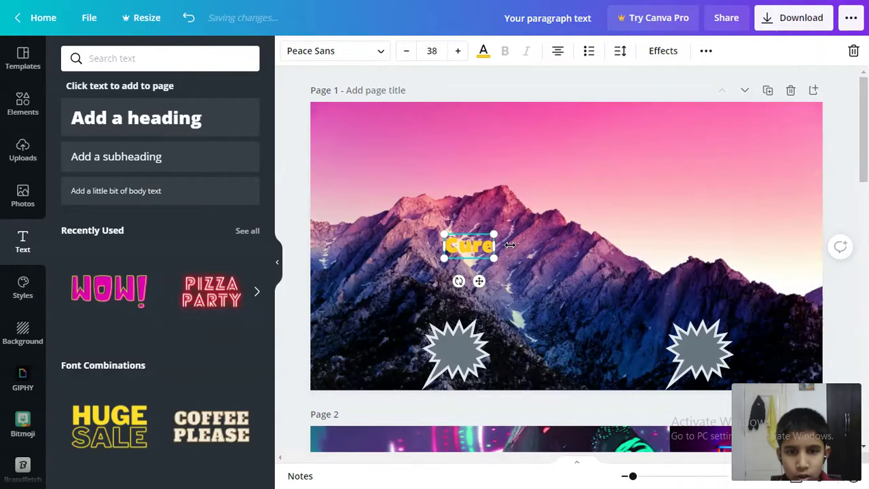
{"action": "key", "text": "BackSpace"}
{"action": "type", "text": "ved"}
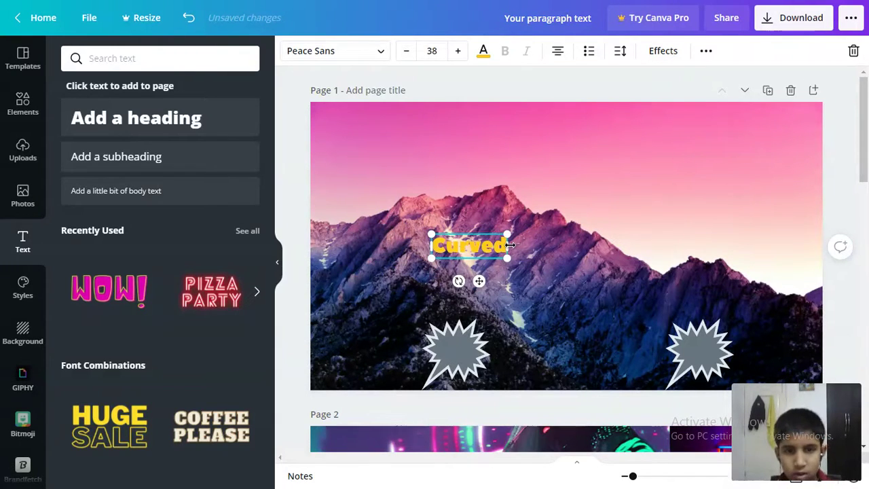
{"action": "left_click", "coordinate": [529, 221]}
Step: Enlarge 'Curved' to font size 70 and nudge it left over the mountains
{"action": "left_click_drag", "start_coordinate": [446, 255], "coordinate": [367, 249]}
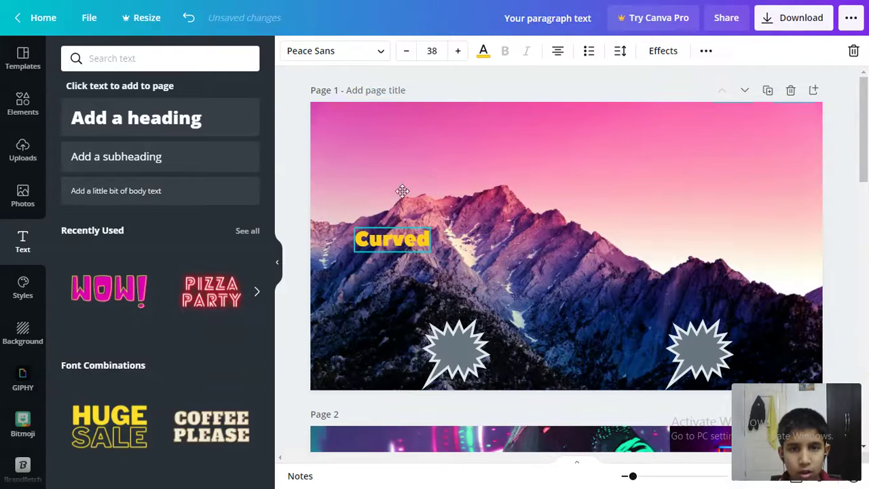
{"action": "left_click", "coordinate": [432, 51]}
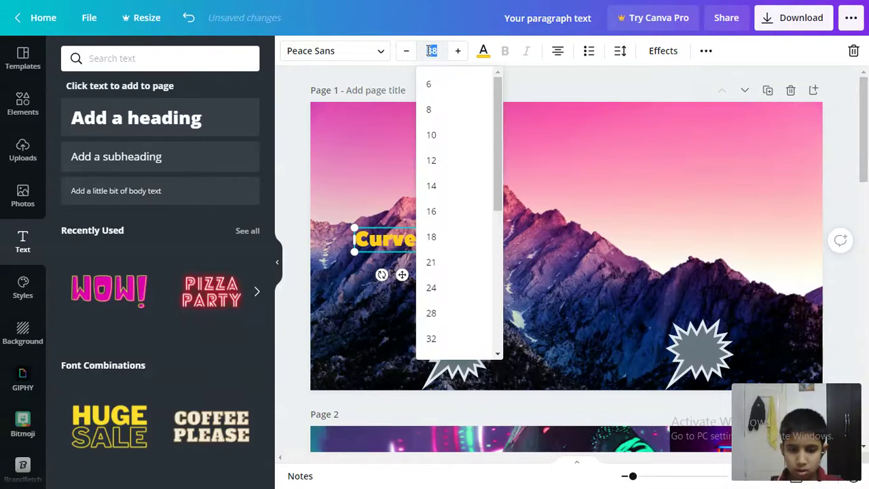
{"action": "key", "text": "Return"}
{"action": "left_click", "coordinate": [622, 307]}
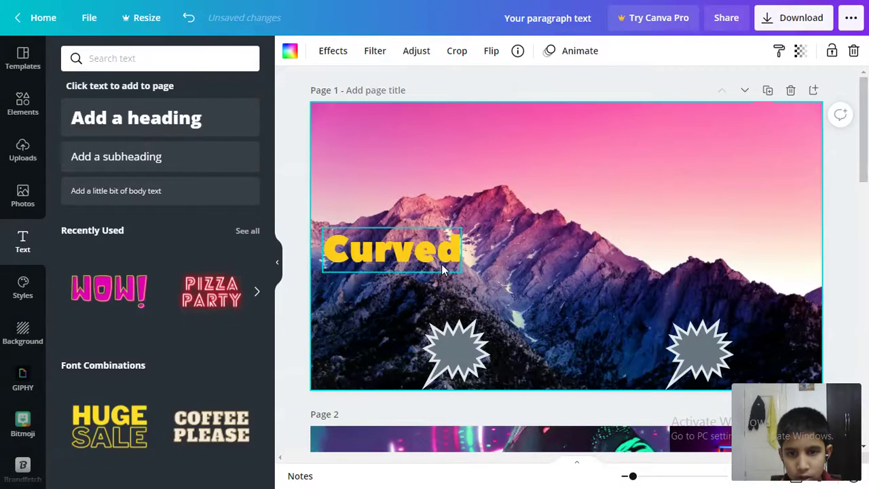
{"action": "mouse_move", "coordinate": [437, 261]}
{"action": "left_mouse_down"}
{"action": "mouse_move", "coordinate": [425, 251]}
{"action": "mouse_move", "coordinate": [435, 257]}
{"action": "left_mouse_up"}
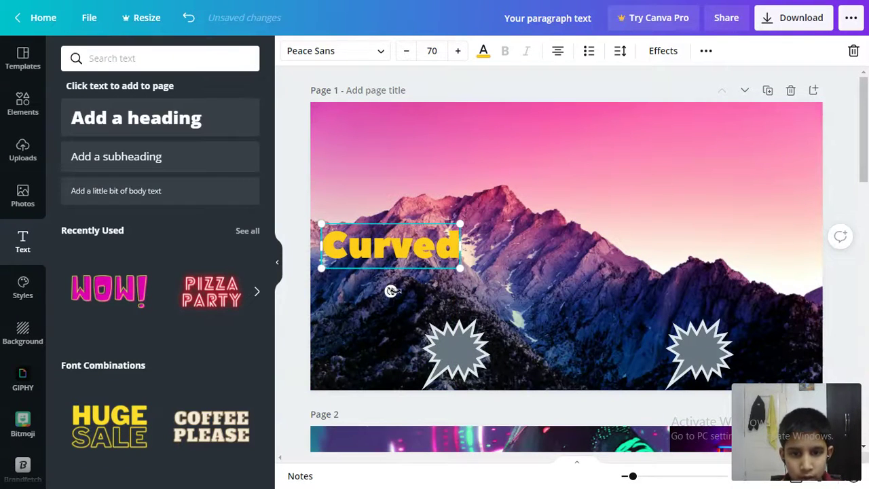
Step: Apply the Curve effect to 'Curved' at strength 71 and drag a copy to its right
{"action": "left_click", "coordinate": [664, 52]}
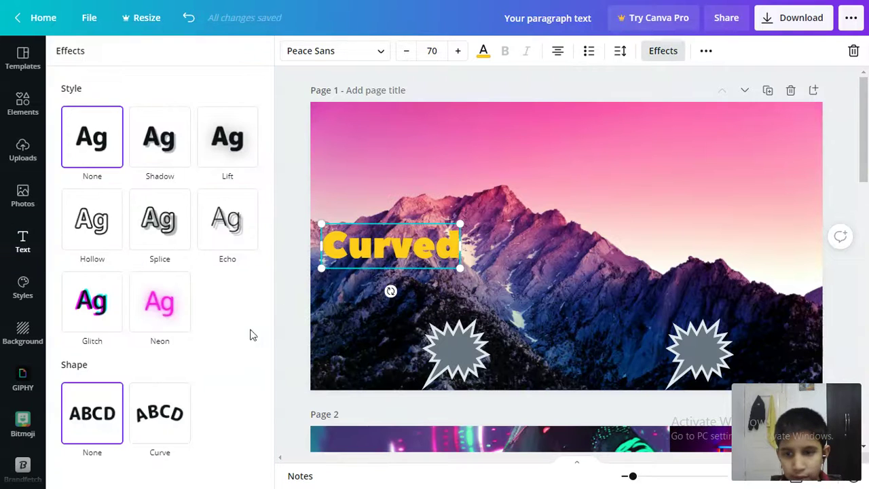
{"action": "left_click", "coordinate": [189, 438]}
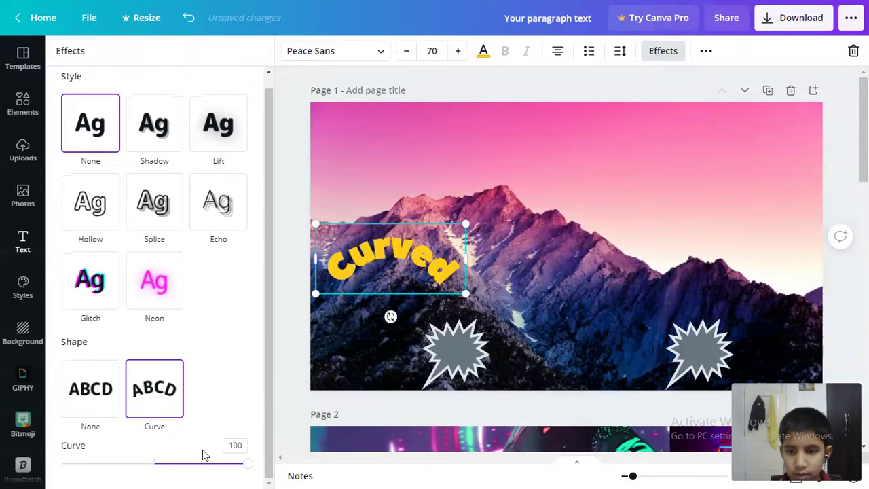
{"action": "left_click_drag", "start_coordinate": [245, 466], "coordinate": [224, 467]}
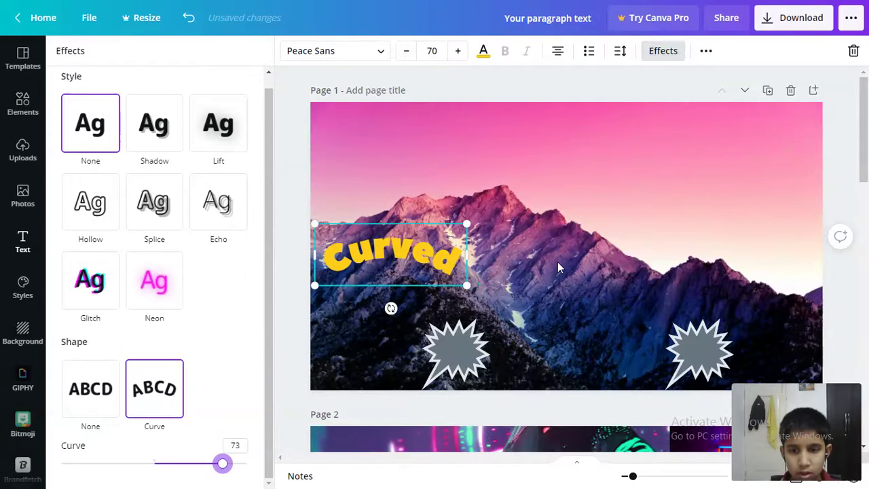
{"action": "left_click_drag", "start_coordinate": [222, 467], "coordinate": [219, 467]}
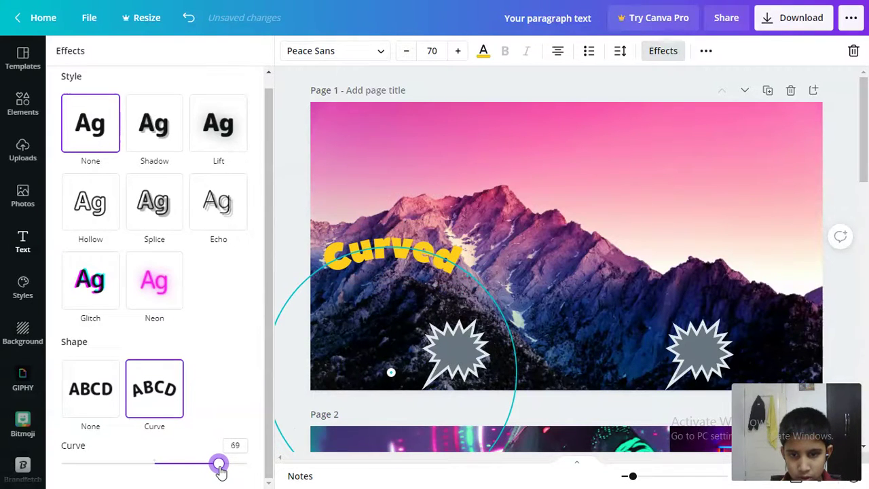
{"action": "left_click_drag", "start_coordinate": [219, 468], "coordinate": [221, 469]}
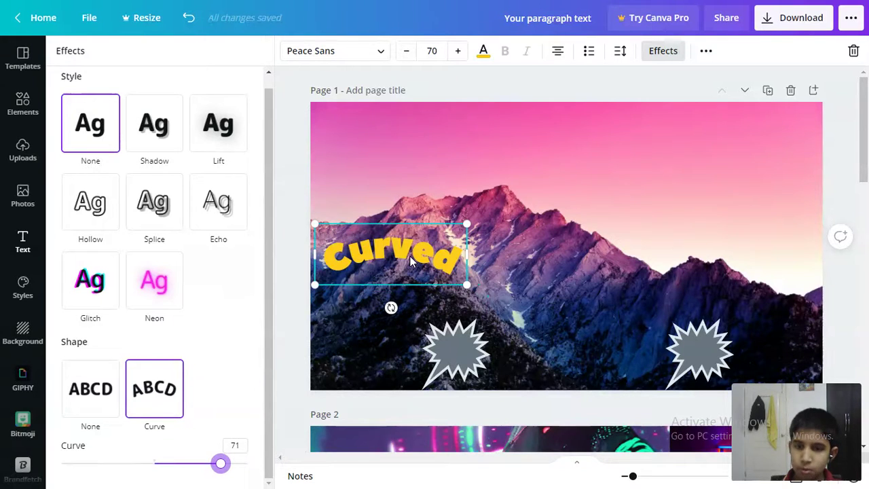
{"action": "left_click_drag", "start_coordinate": [410, 260], "coordinate": [567, 258]}
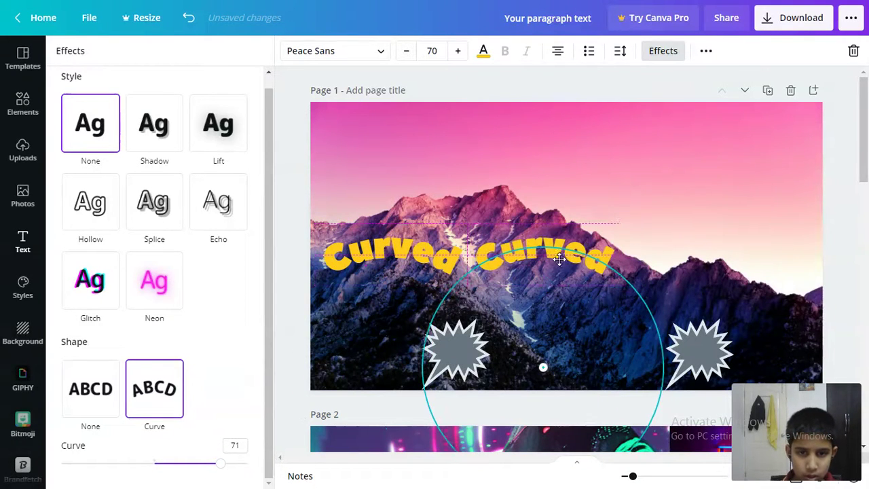
Step: Retype the copied word as 'Text' and move it beside 'Curved'
{"action": "left_click_drag", "start_coordinate": [567, 258], "coordinate": [559, 260]}
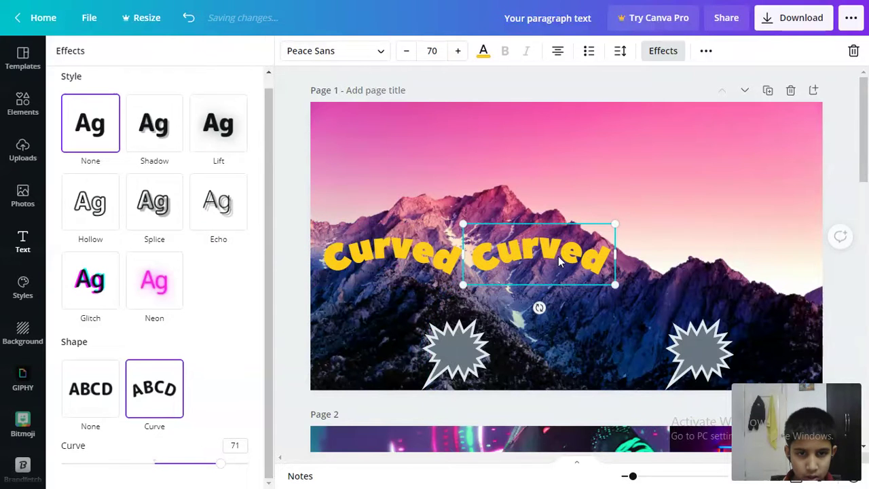
{"action": "left_click", "coordinate": [536, 245]}
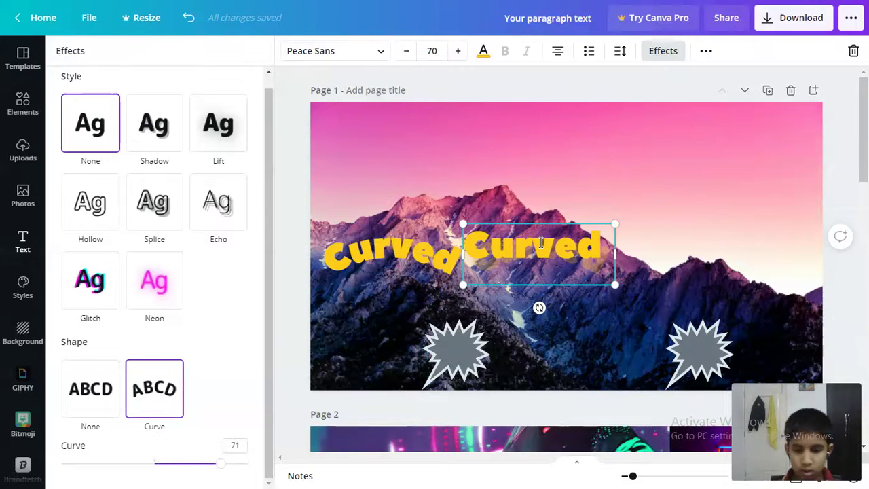
{"action": "double_click", "coordinate": [541, 242]}
{"action": "left_click", "coordinate": [541, 242]}
{"action": "type", "text": "T"}
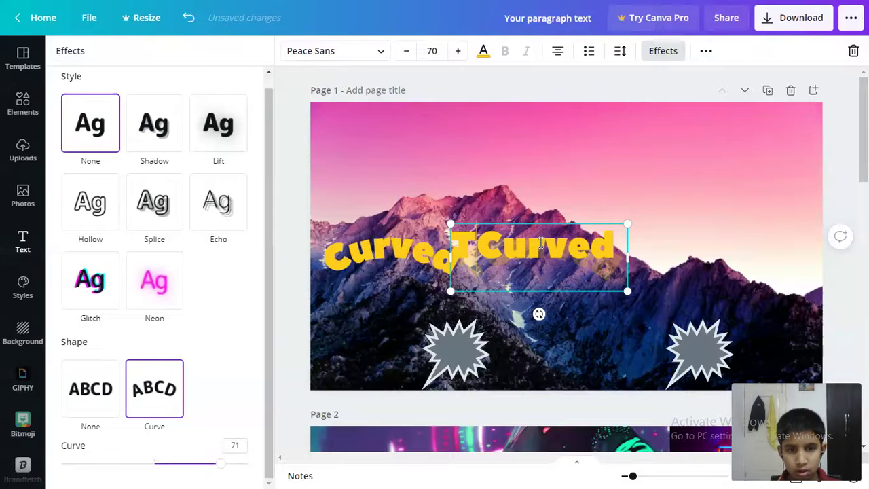
{"action": "double_click", "coordinate": [541, 242]}
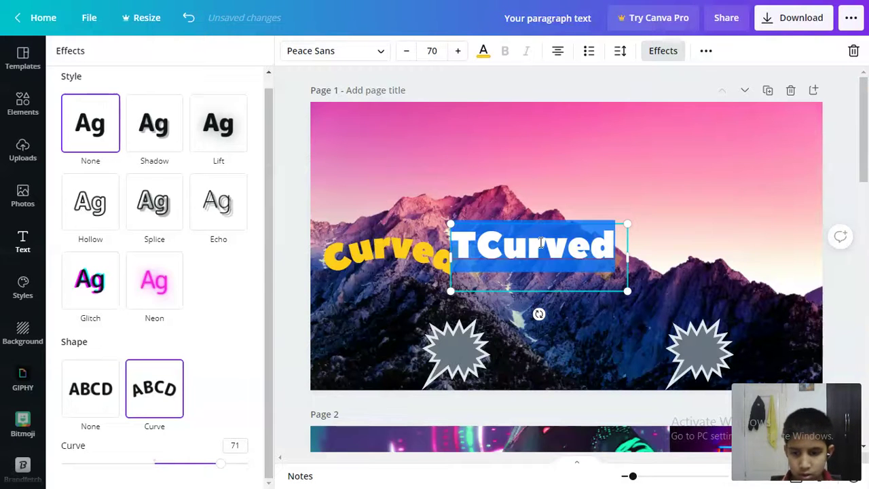
{"action": "type", "text": "Text"}
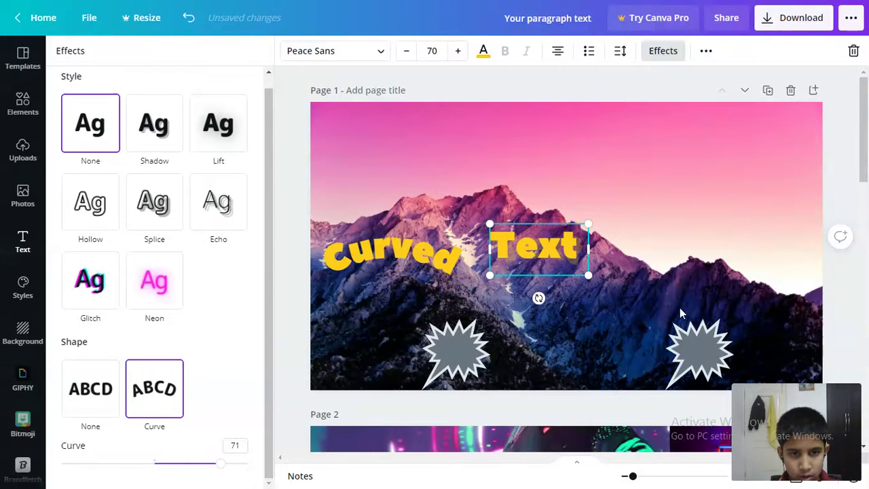
{"action": "left_click", "coordinate": [663, 50]}
{"action": "left_click", "coordinate": [628, 272]}
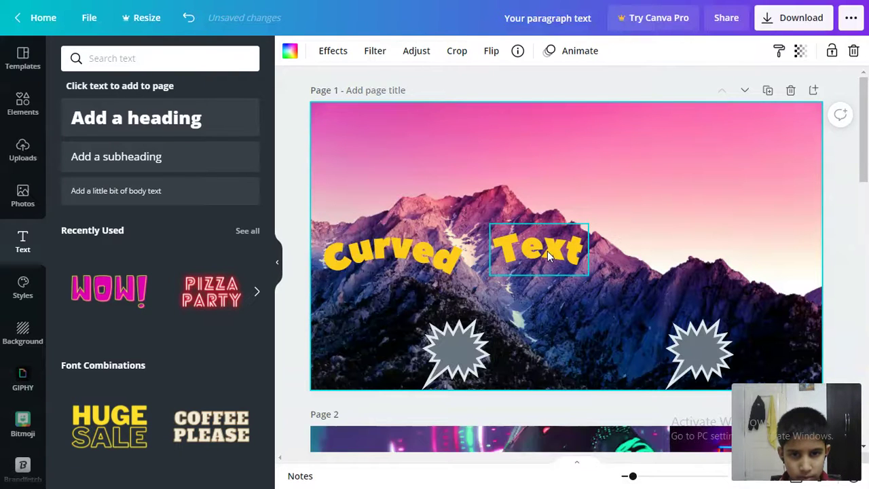
{"action": "left_click_drag", "start_coordinate": [549, 255], "coordinate": [538, 263]}
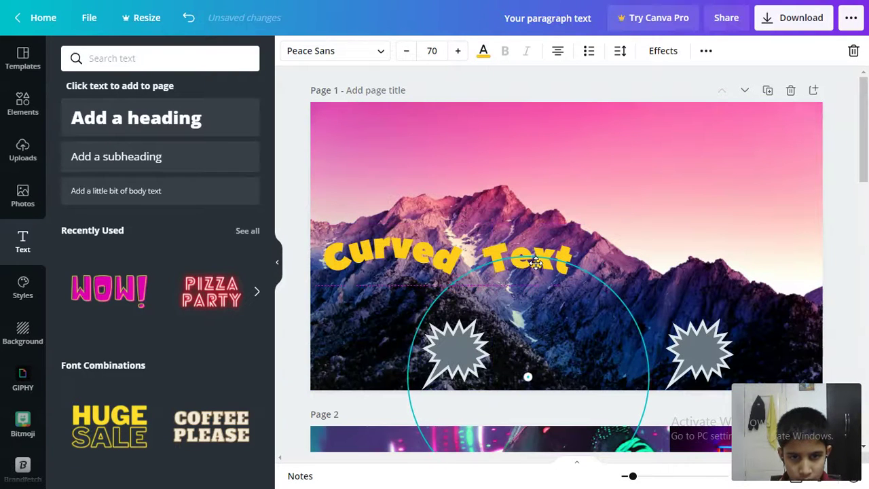
{"action": "left_click_drag", "start_coordinate": [538, 263], "coordinate": [526, 277]}
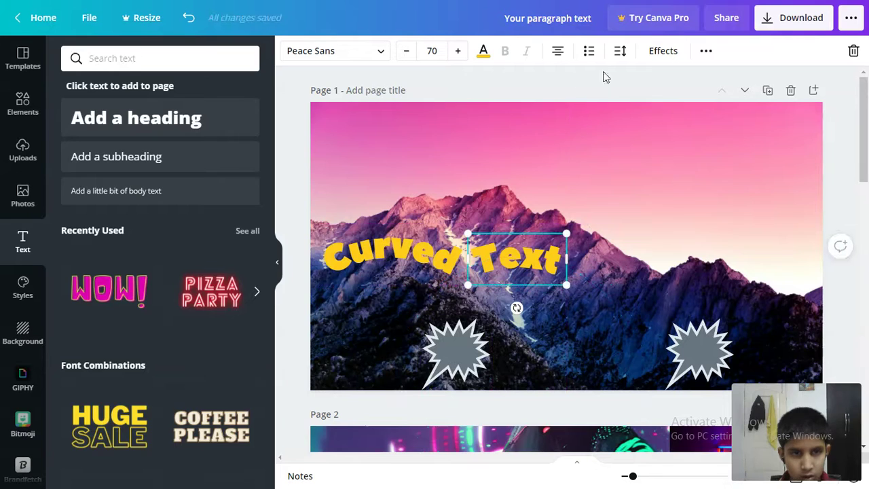
Step: Give 'Text' a negative curve value and set it right after 'Curved' on the arc
{"action": "left_click", "coordinate": [648, 55]}
{"action": "left_click_drag", "start_coordinate": [114, 479], "coordinate": [89, 479]}
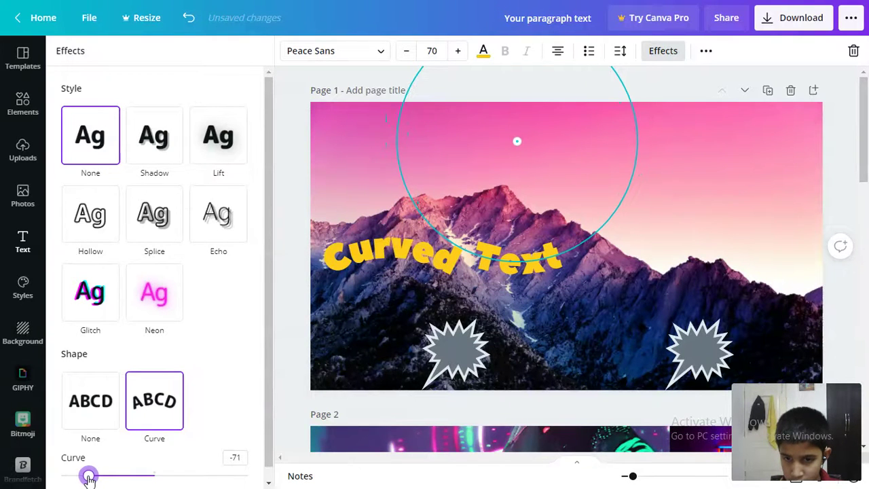
{"action": "left_click", "coordinate": [545, 279]}
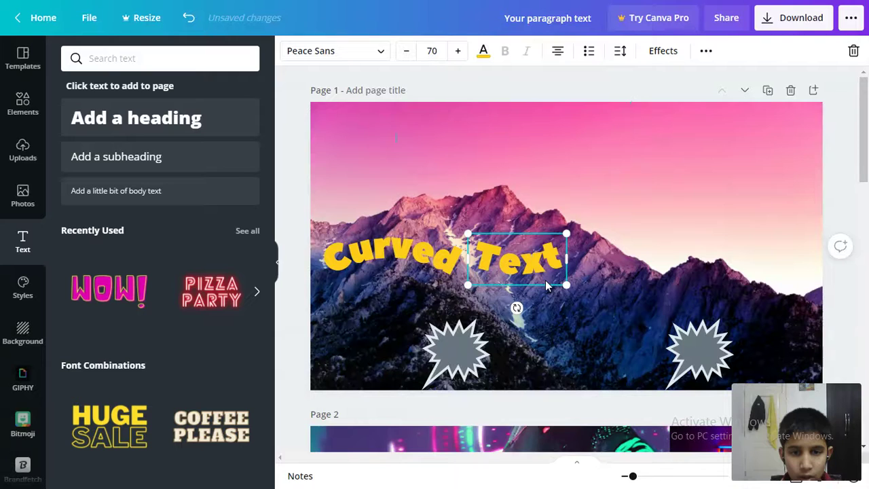
{"action": "left_click", "coordinate": [677, 294]}
{"action": "left_click", "coordinate": [519, 277]}
{"action": "mouse_move", "coordinate": [519, 277]}
{"action": "left_mouse_down"}
{"action": "mouse_move", "coordinate": [505, 280]}
{"action": "mouse_move", "coordinate": [509, 274]}
{"action": "left_mouse_up"}
Step: Duplicate 'Text' to its right and select the copy's text for rewriting
{"action": "left_click", "coordinate": [694, 254]}
{"action": "left_click", "coordinate": [526, 267]}
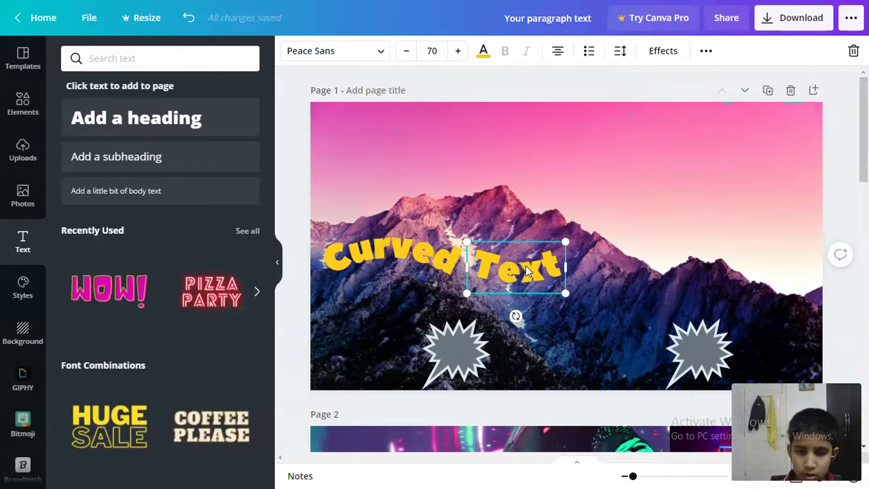
{"action": "left_click_drag", "start_coordinate": [558, 270], "coordinate": [633, 268]}
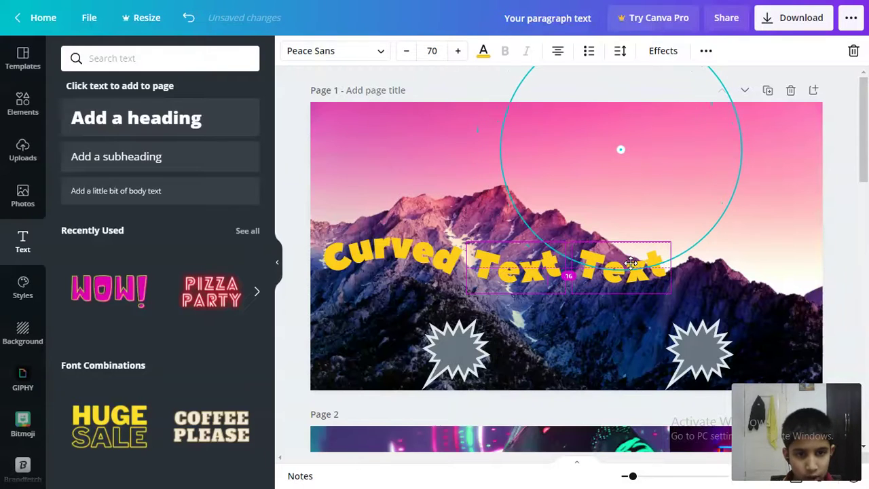
{"action": "left_click", "coordinate": [631, 264]}
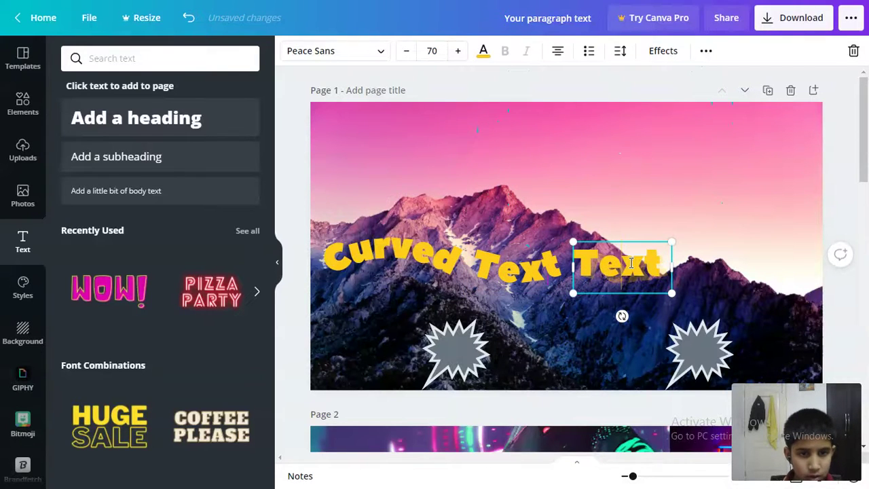
{"action": "type", "text": "w"}
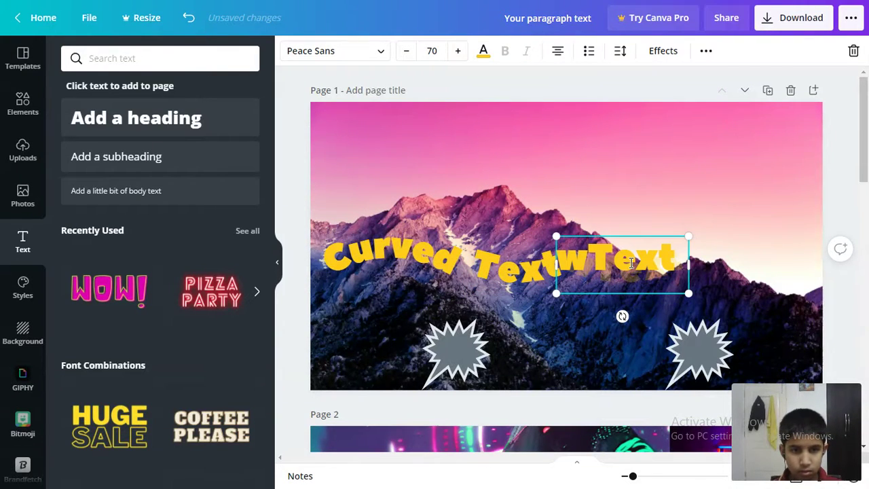
{"action": "key", "text": "ctrl+a"}
Step: Retype the third word as 'With' and flip its curve to about 71
{"action": "type", "text": "Wio"}
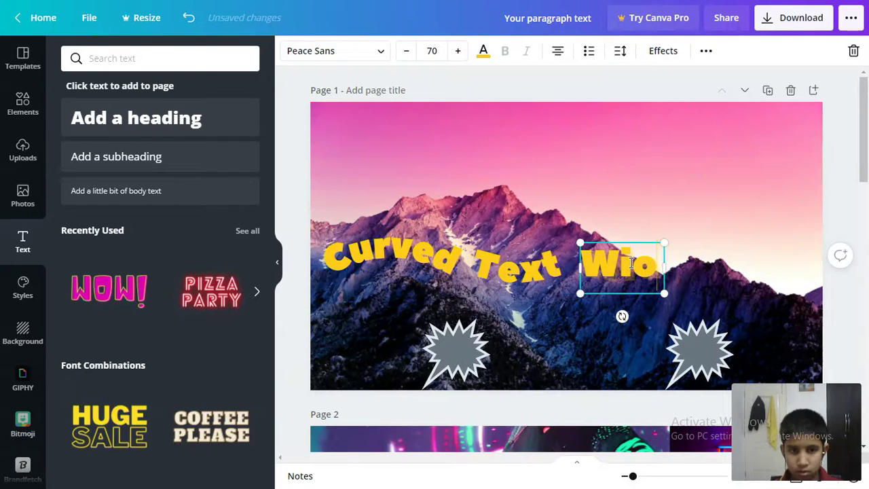
{"action": "key", "text": "BackSpace"}
{"action": "type", "text": "th"}
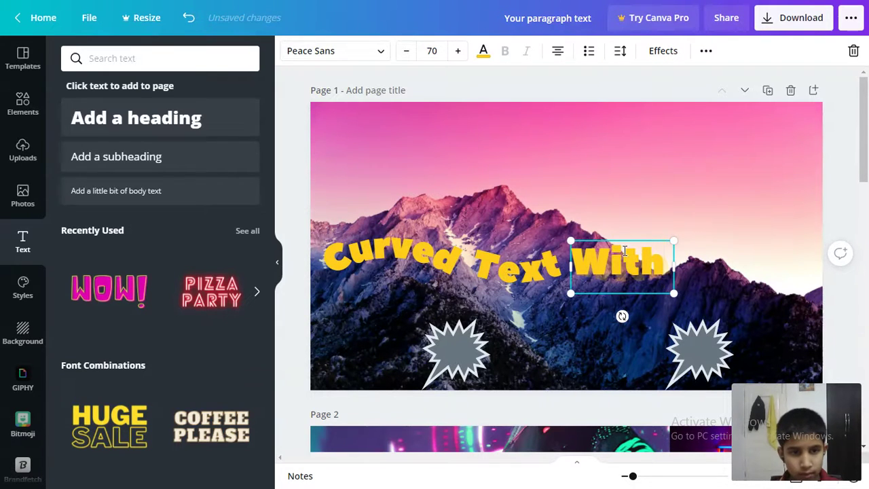
{"action": "left_click", "coordinate": [663, 50]}
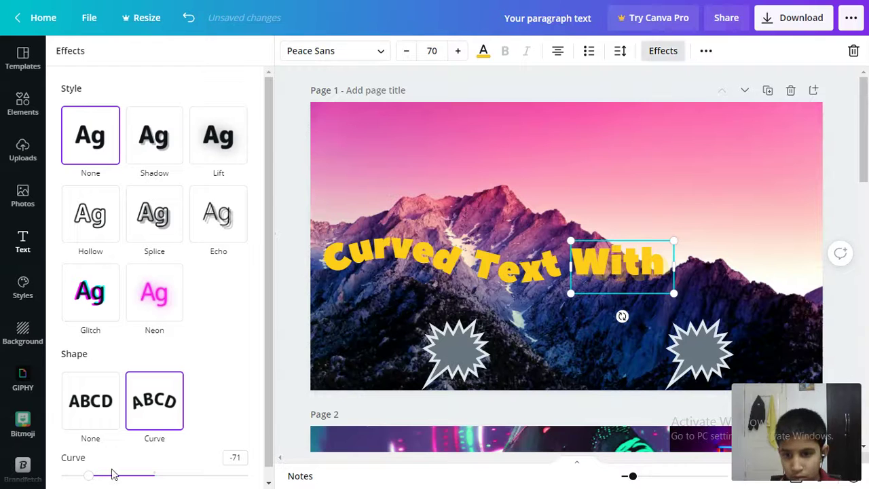
{"action": "left_click_drag", "start_coordinate": [97, 479], "coordinate": [116, 479]}
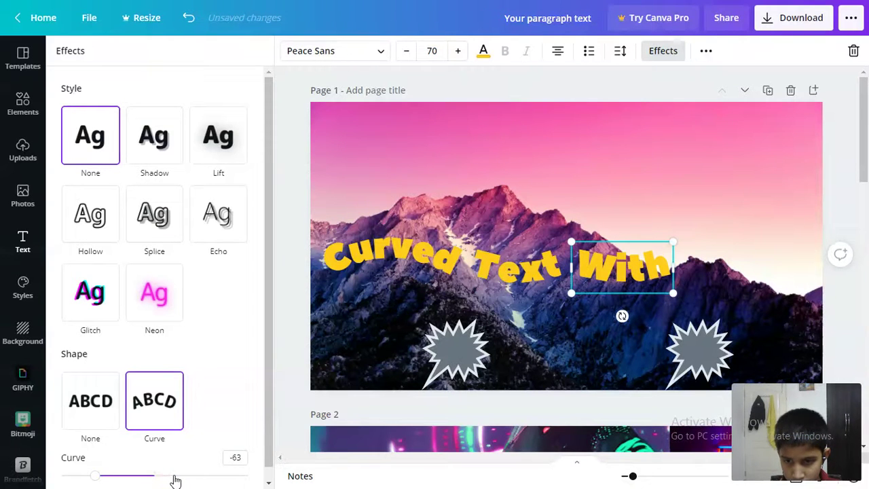
{"action": "left_click_drag", "start_coordinate": [175, 479], "coordinate": [221, 477]}
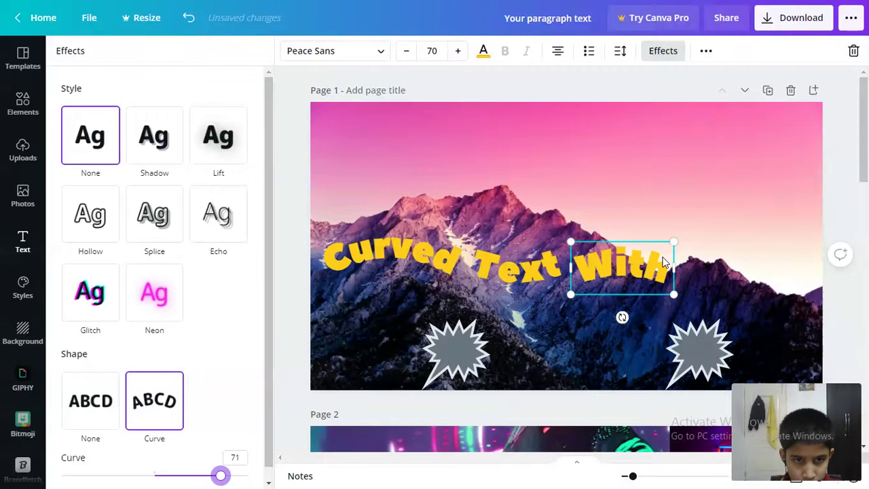
{"action": "left_click", "coordinate": [728, 284]}
Step: Line 'With' up after 'Text' and drag a copy to the arc's right end
{"action": "left_click", "coordinate": [620, 265]}
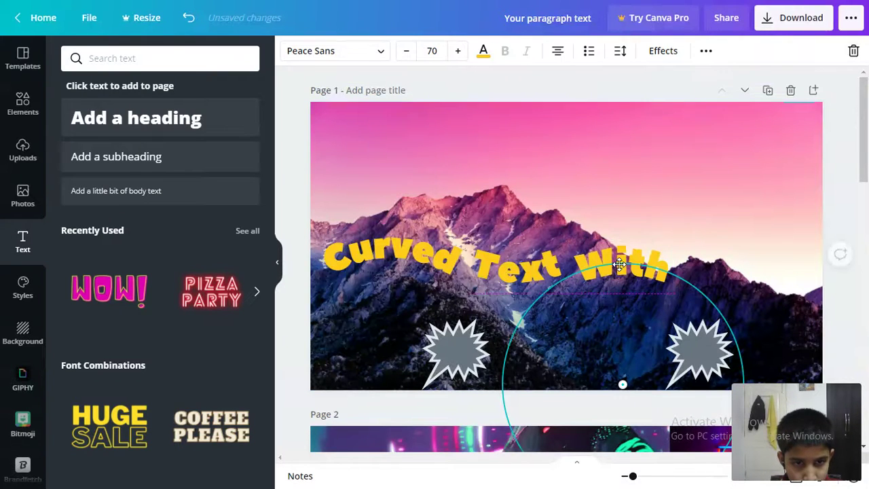
{"action": "left_click_drag", "start_coordinate": [619, 264], "coordinate": [618, 262]}
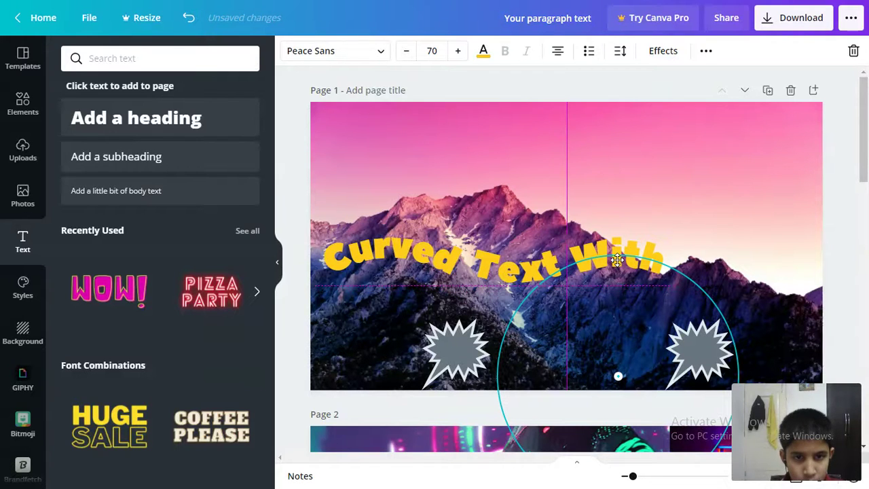
{"action": "mouse_move", "coordinate": [616, 260]}
{"action": "left_mouse_down"}
{"action": "mouse_move", "coordinate": [724, 266]}
{"action": "mouse_move", "coordinate": [693, 256]}
{"action": "left_mouse_up"}
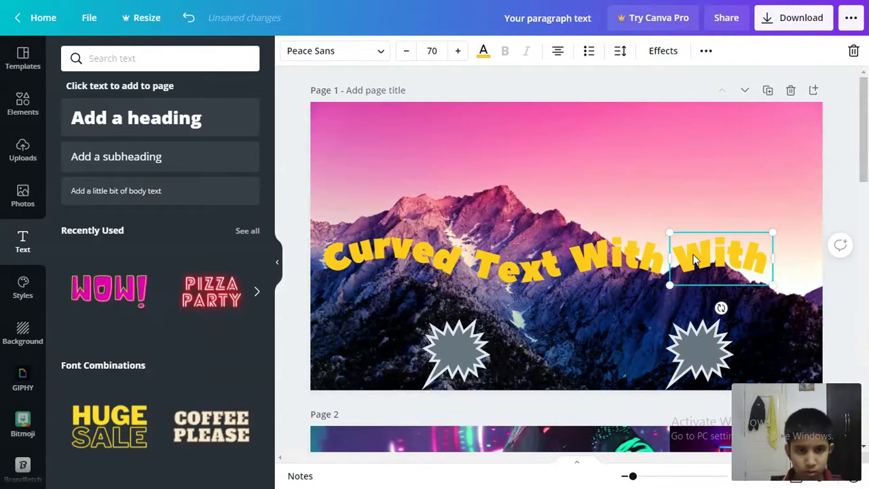
Step: Retype the last copy as 'Canva' and place it at the end of the arc
{"action": "double_click", "coordinate": [694, 258]}
{"action": "type", "text": "C"}
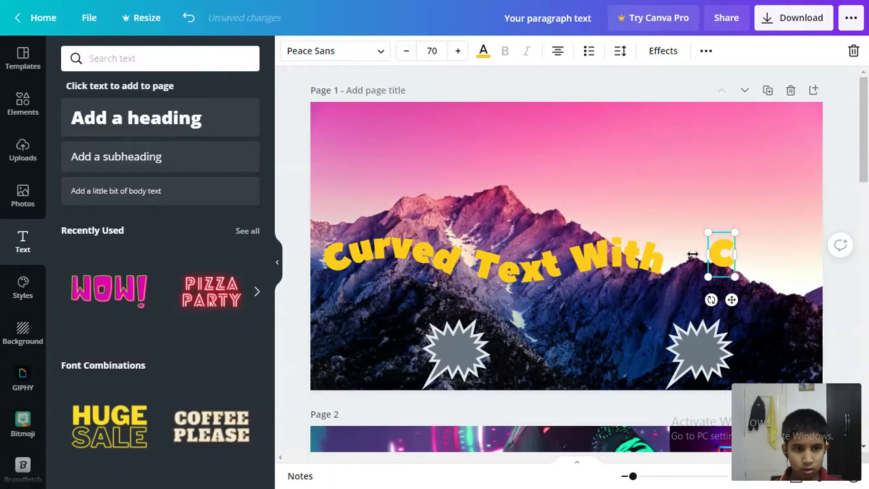
{"action": "type", "text": "anva"}
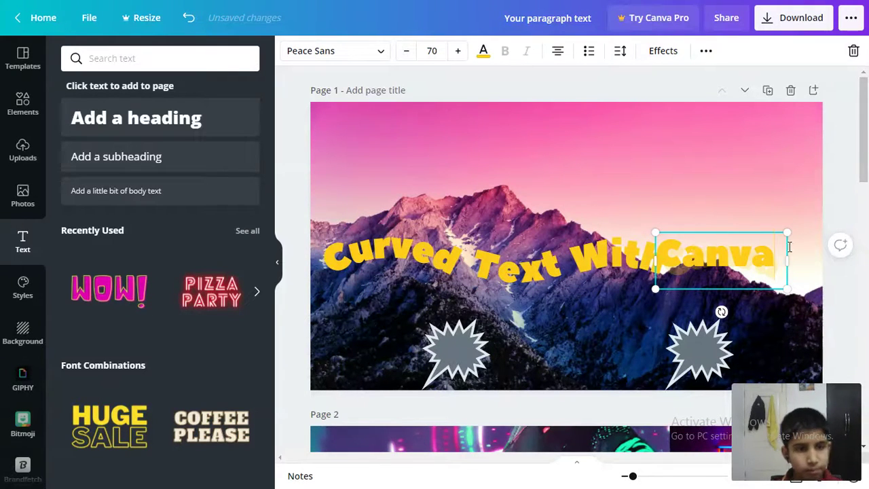
{"action": "left_click", "coordinate": [848, 308]}
{"action": "mouse_move", "coordinate": [748, 260]}
{"action": "left_mouse_down"}
{"action": "mouse_move", "coordinate": [768, 255]}
{"action": "mouse_move", "coordinate": [760, 256]}
{"action": "left_mouse_up"}
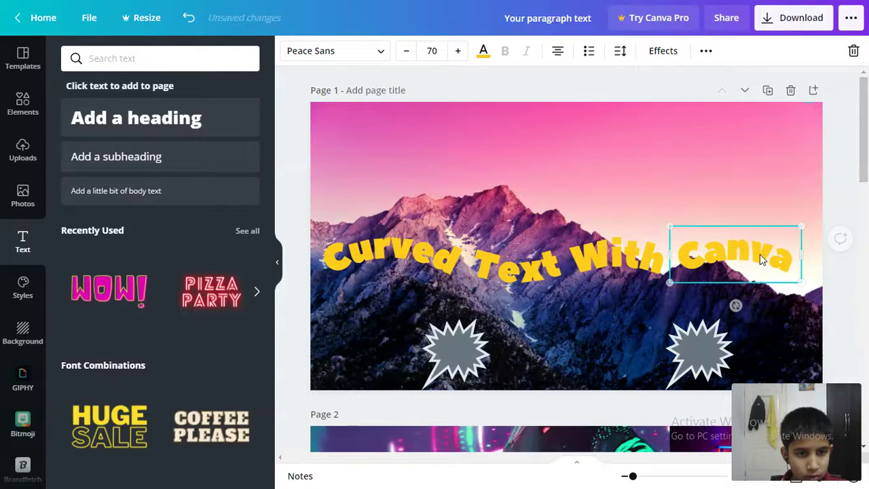
Step: Reverse the curve of 'Canva' and lower it onto the arc's right end
{"action": "left_click", "coordinate": [649, 51]}
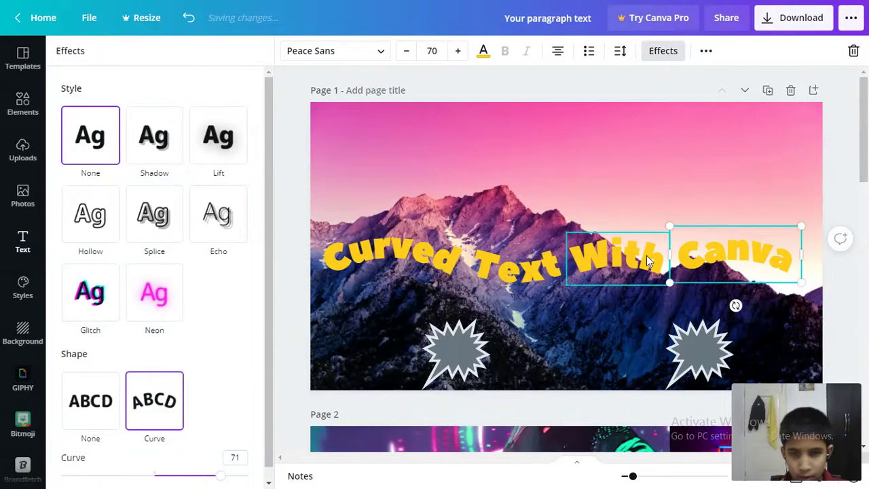
{"action": "left_click", "coordinate": [615, 258]}
{"action": "left_click", "coordinate": [757, 258]}
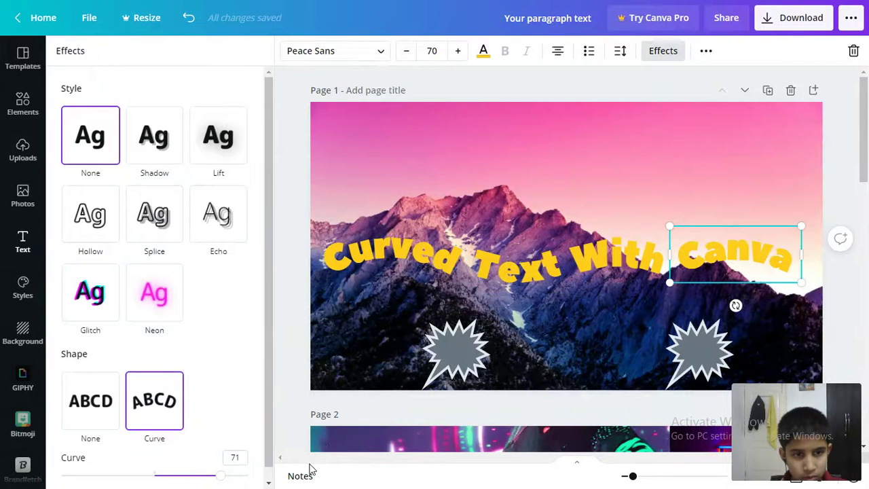
{"action": "left_click_drag", "start_coordinate": [221, 474], "coordinate": [91, 479]}
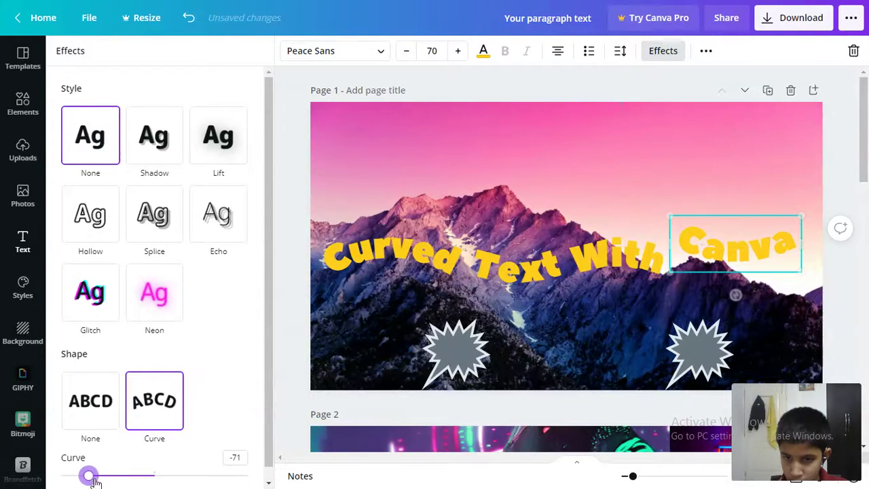
{"action": "scroll", "coordinate": [730, 262], "scroll_direction": "down", "scroll_amount": 5}
{"action": "scroll", "coordinate": [731, 262], "scroll_direction": "up", "scroll_amount": 3}
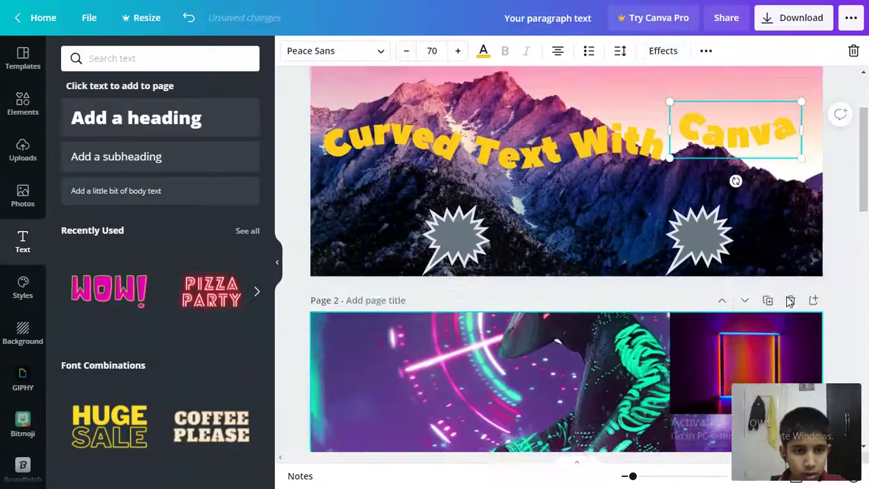
{"action": "scroll", "coordinate": [744, 326], "scroll_direction": "up", "scroll_amount": 2}
{"action": "left_click_drag", "start_coordinate": [735, 258], "coordinate": [732, 277]}
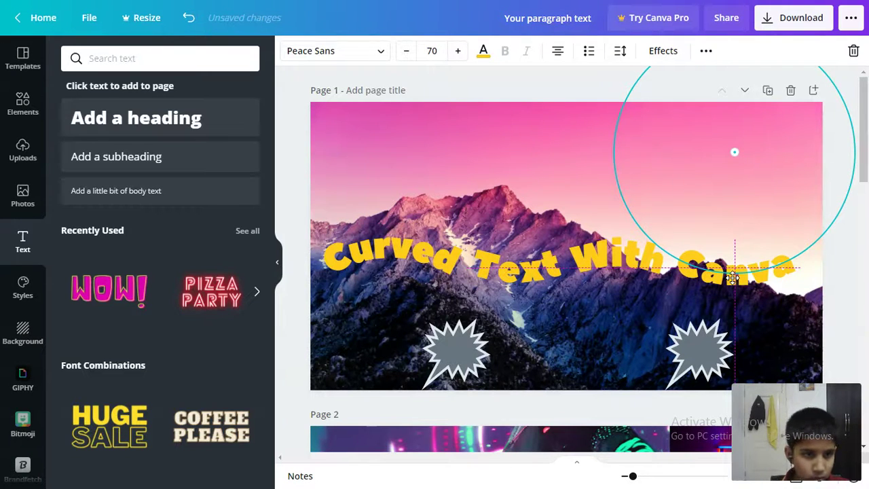
{"action": "left_click_drag", "start_coordinate": [732, 277], "coordinate": [732, 277]}
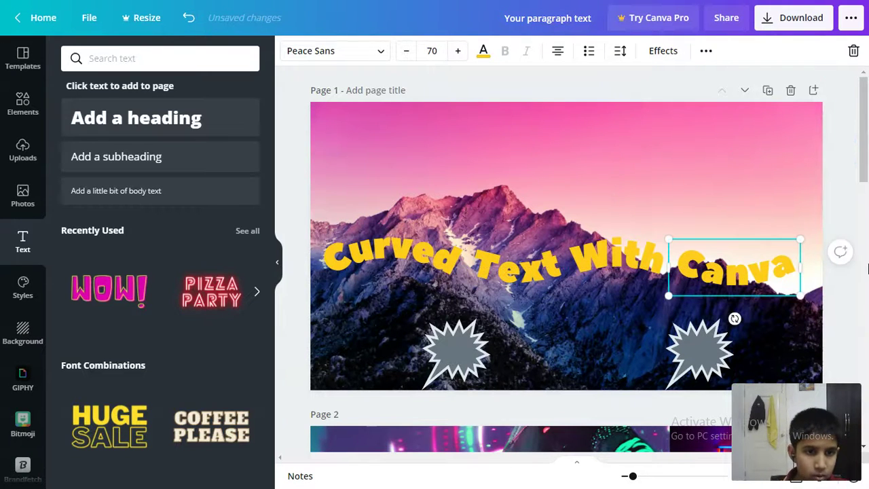
Step: Try several colour swatches on 'Text', settling on blue for now
{"action": "left_click", "coordinate": [519, 268]}
{"action": "left_click", "coordinate": [484, 53]}
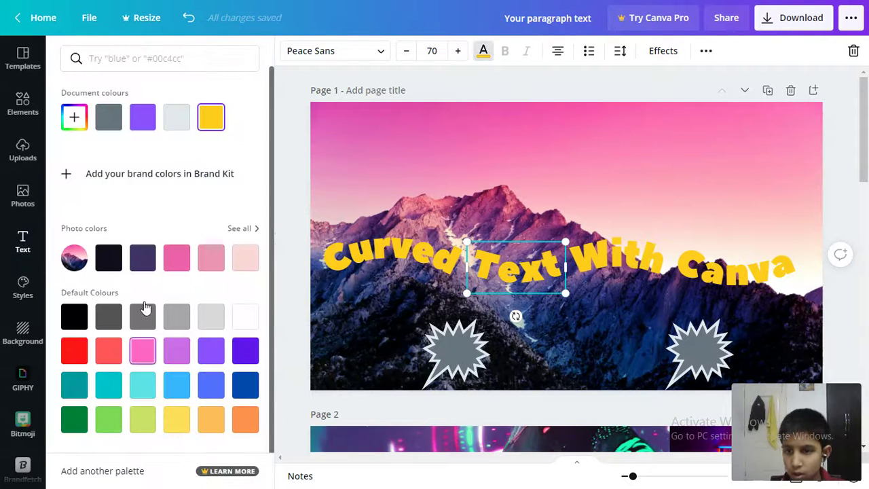
{"action": "left_click", "coordinate": [244, 391]}
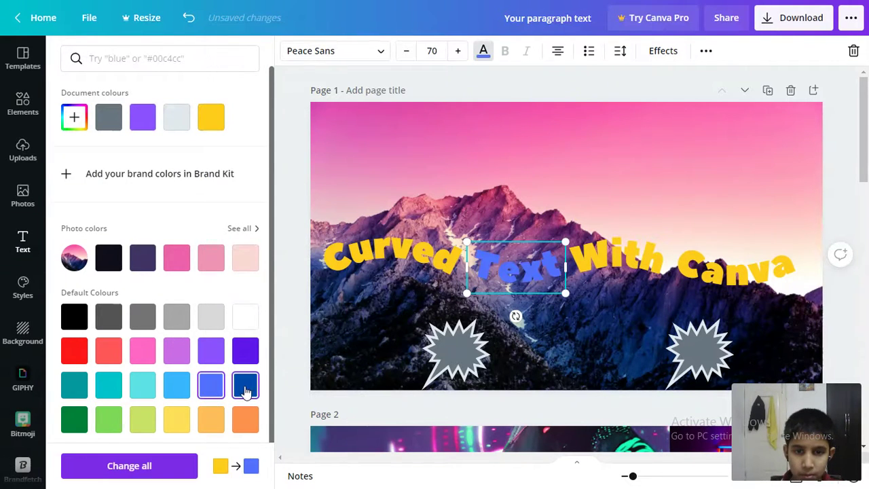
{"action": "left_click", "coordinate": [239, 365]}
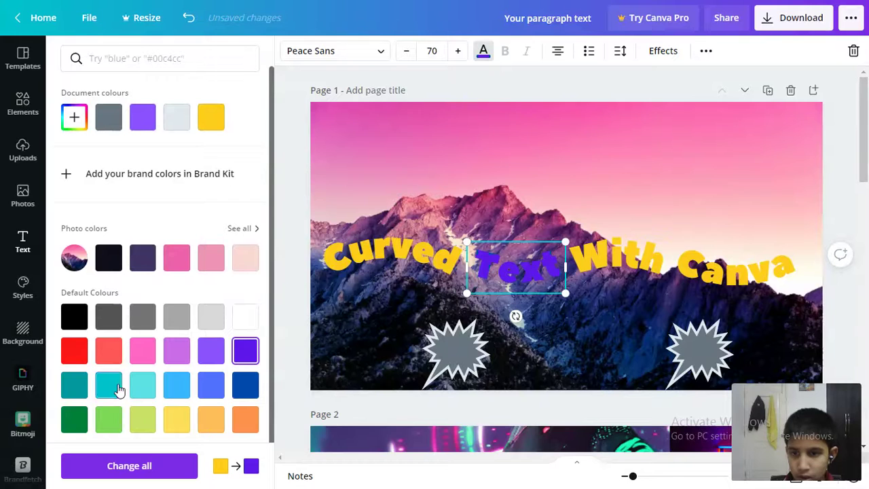
{"action": "left_click", "coordinate": [75, 393]}
{"action": "left_click", "coordinate": [205, 385]}
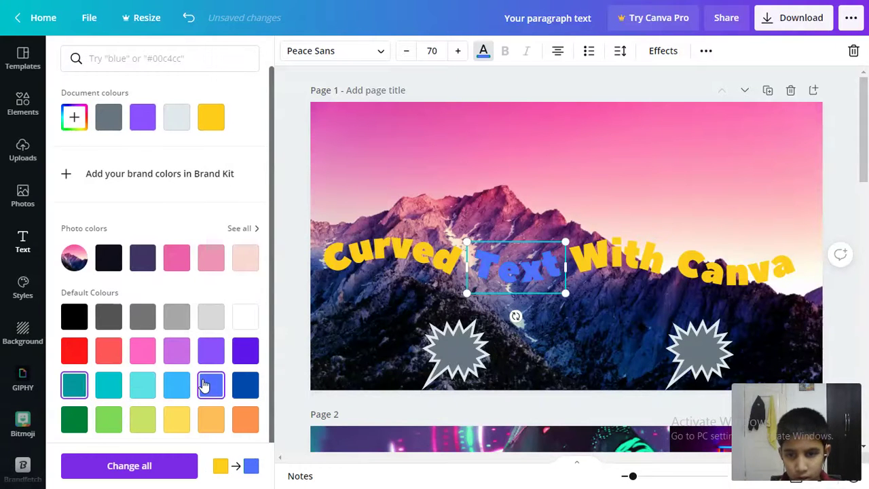
{"action": "left_click", "coordinate": [143, 265]}
{"action": "left_click", "coordinate": [142, 117]}
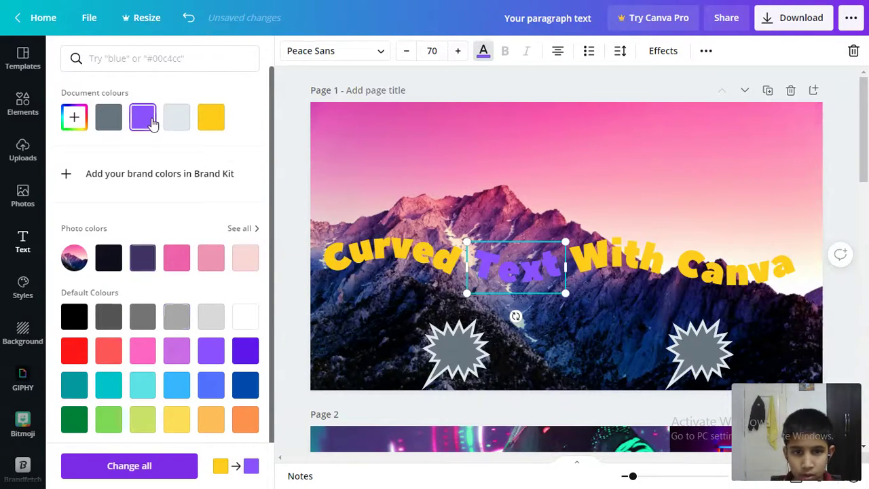
{"action": "left_click", "coordinate": [245, 385]}
{"action": "left_click", "coordinate": [246, 351]}
{"action": "left_click", "coordinate": [210, 354]}
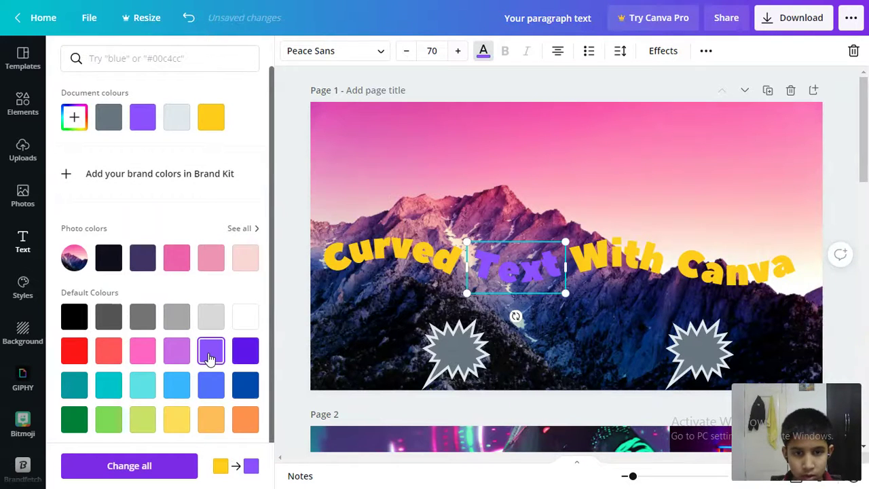
{"action": "left_click", "coordinate": [185, 355]}
{"action": "left_click", "coordinate": [214, 388]}
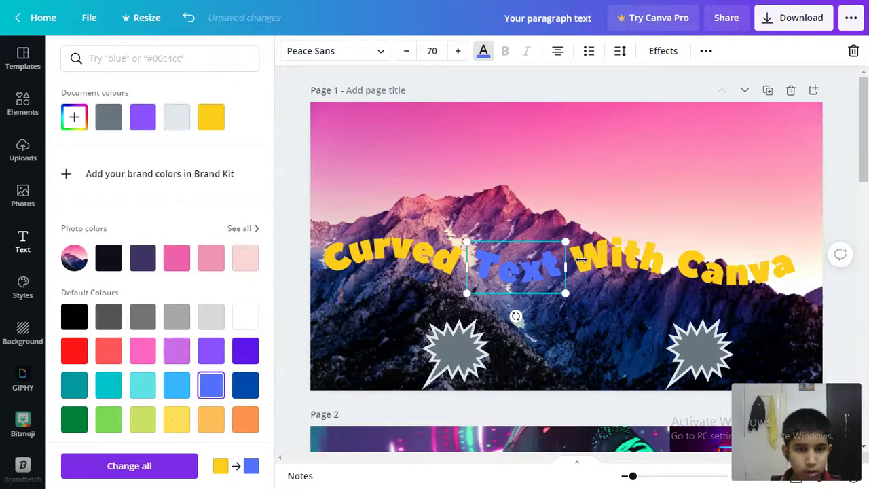
Step: Colour 'With' light orange, 'Canva' light blue, and 'Text' red
{"action": "key", "text": "Tab"}
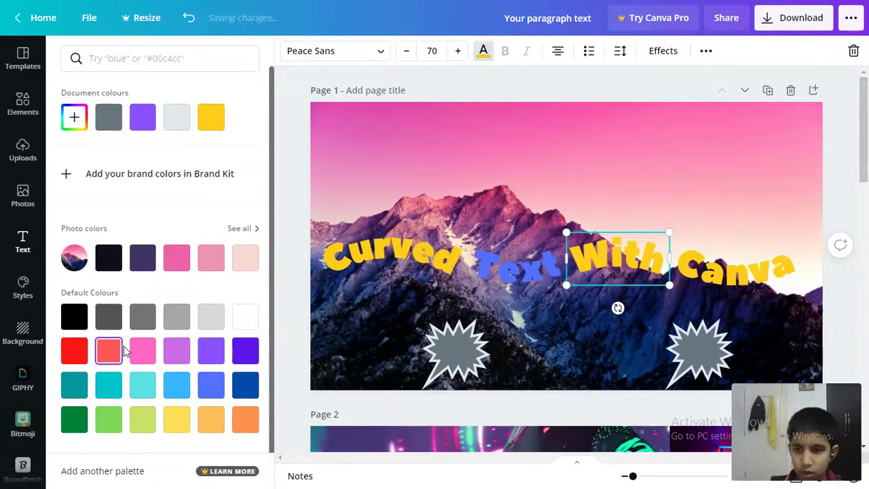
{"action": "left_click", "coordinate": [76, 421]}
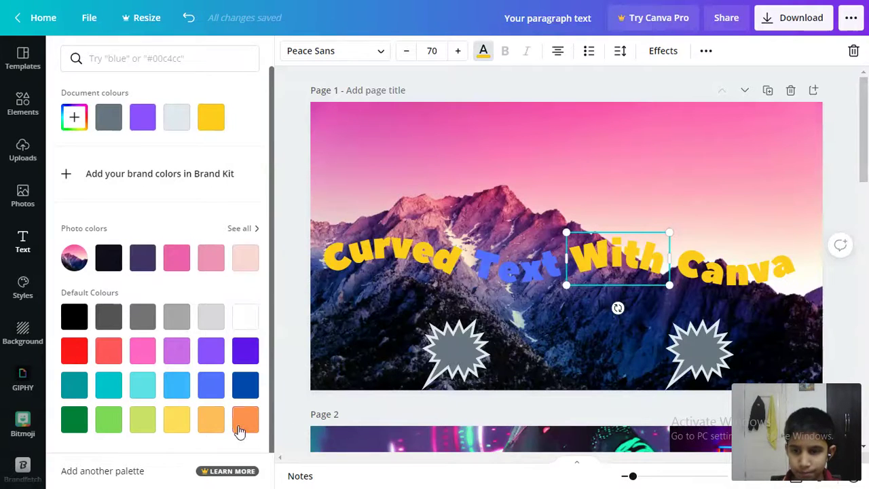
{"action": "left_click", "coordinate": [214, 421]}
{"action": "key", "text": "Tab"}
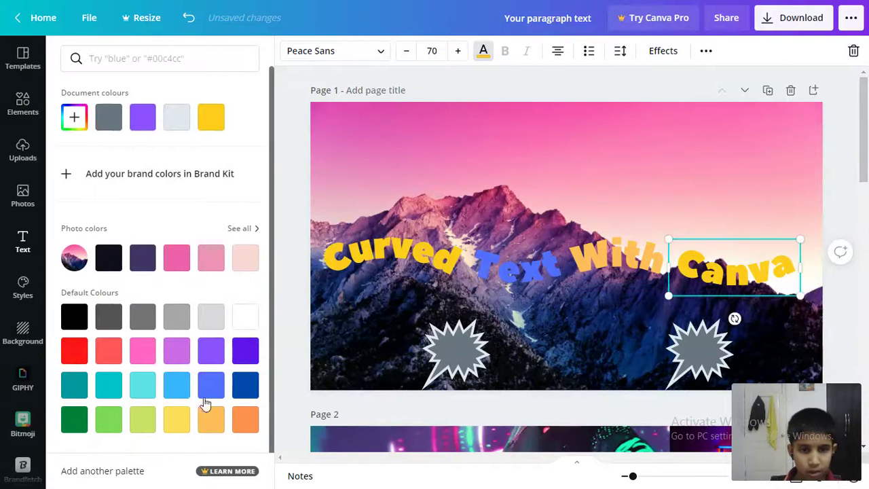
{"action": "left_click", "coordinate": [74, 350]}
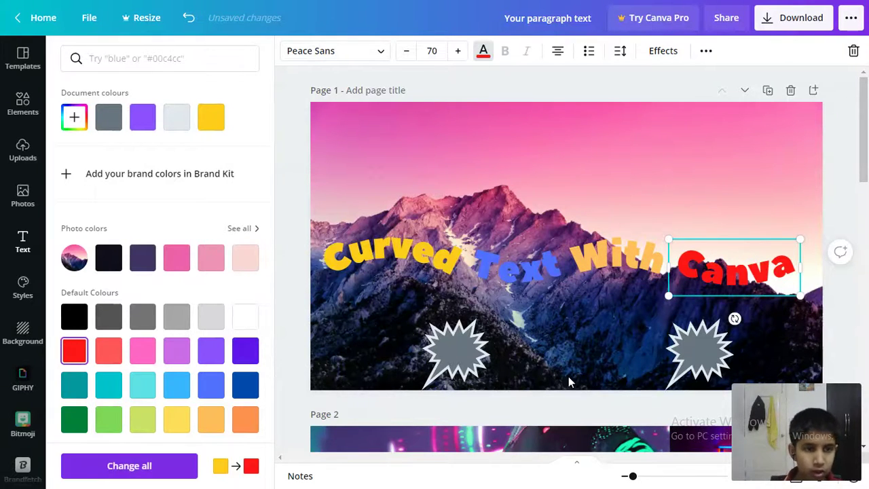
{"action": "left_click", "coordinate": [169, 385]}
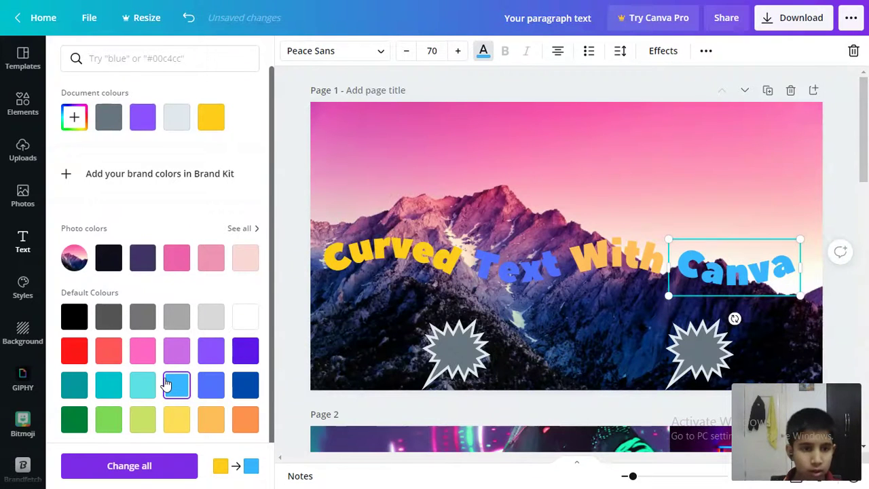
{"action": "left_click", "coordinate": [540, 269]}
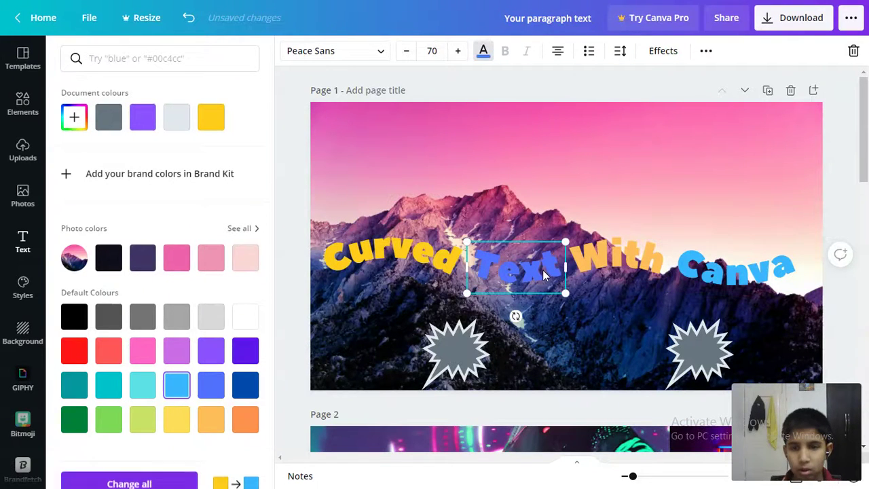
{"action": "left_click", "coordinate": [80, 347]}
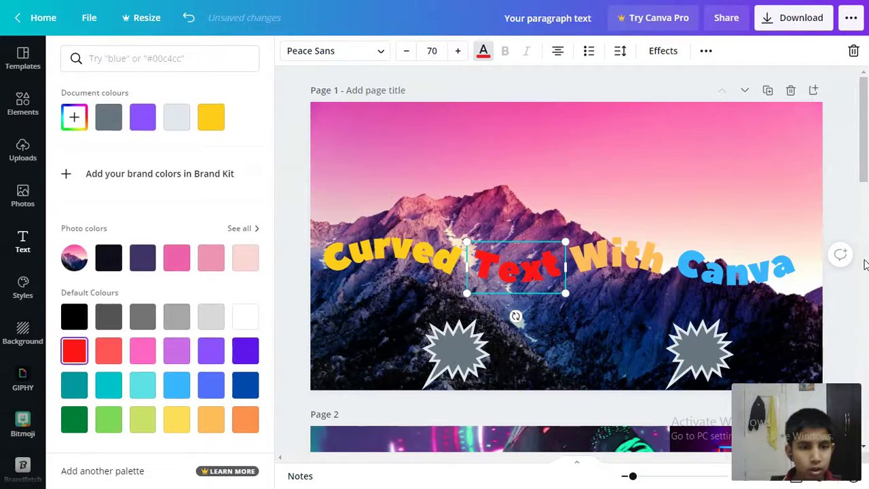
Step: Scroll to page 2 and add a paragraph text box over its background photo
{"action": "scroll", "coordinate": [654, 323], "scroll_direction": "down", "scroll_amount": 4}
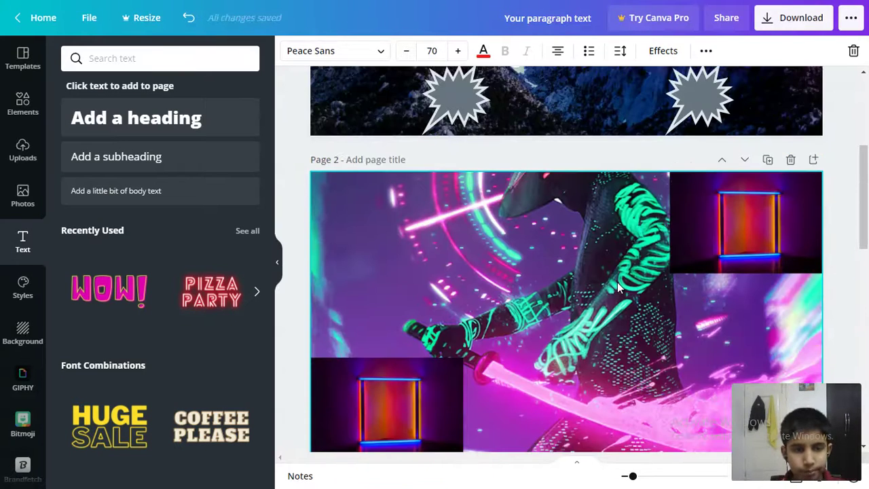
{"action": "scroll", "coordinate": [608, 304], "scroll_direction": "down", "scroll_amount": 2}
{"action": "scroll", "coordinate": [607, 303], "scroll_direction": "up", "scroll_amount": 2}
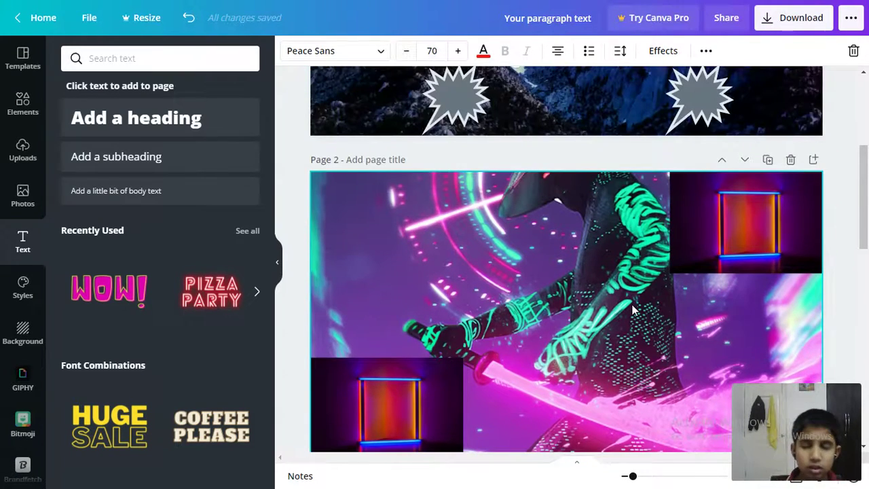
{"action": "scroll", "coordinate": [632, 310], "scroll_direction": "down", "scroll_amount": 1}
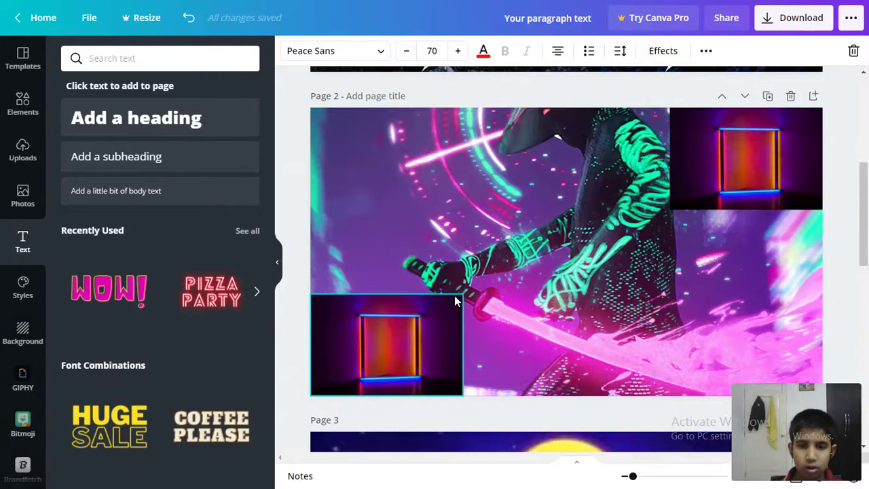
{"action": "left_click", "coordinate": [514, 271]}
{"action": "key", "text": "t"}
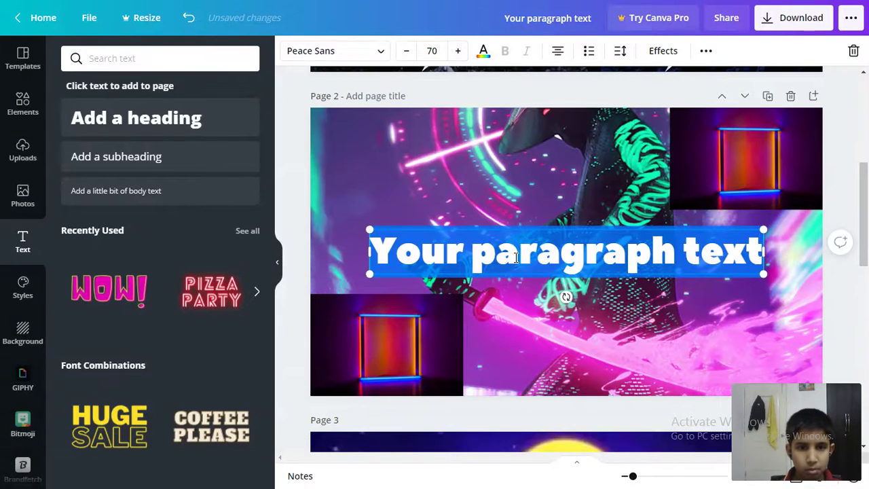
Step: Set the new text box's font to Barlow Black
{"action": "left_click", "coordinate": [362, 53]}
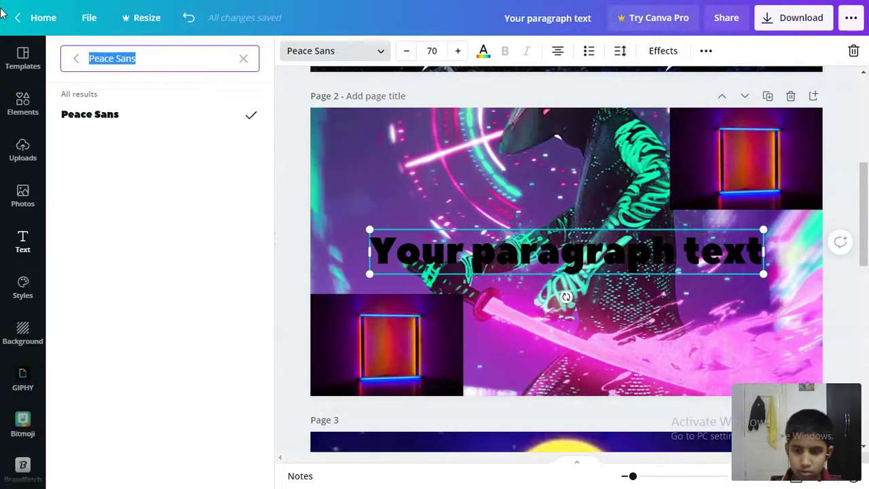
{"action": "type", "text": "b"}
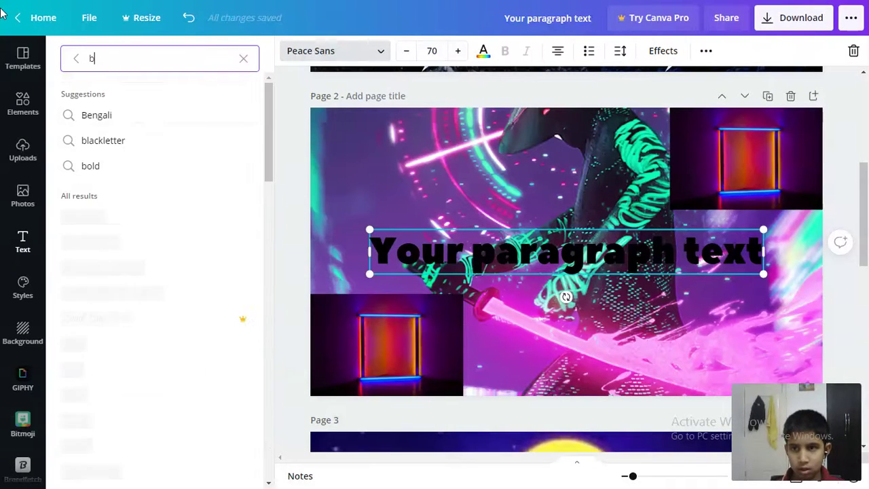
{"action": "key", "text": "BackSpace"}
{"action": "type", "text": "Ba"}
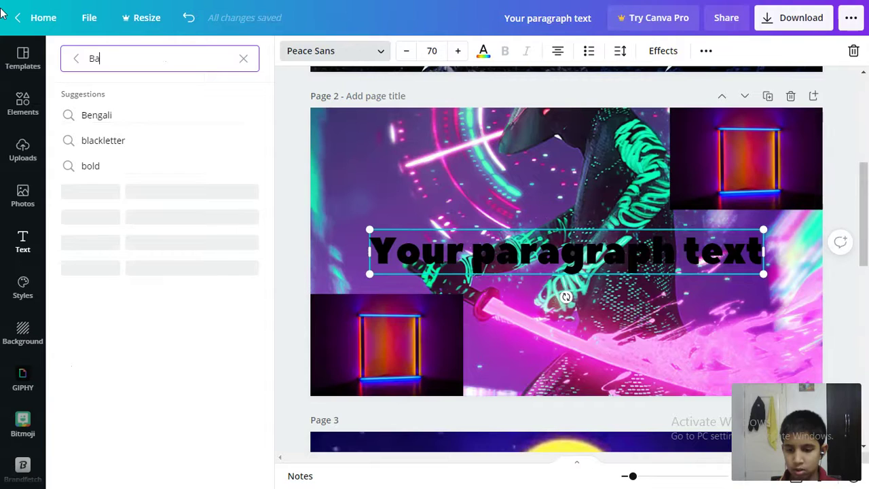
{"action": "type", "text": "rlow blac"}
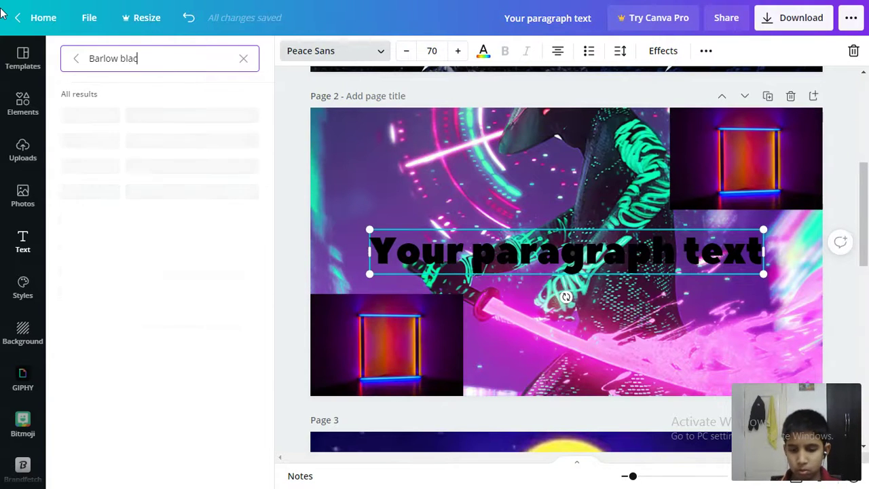
{"action": "type", "text": "k"}
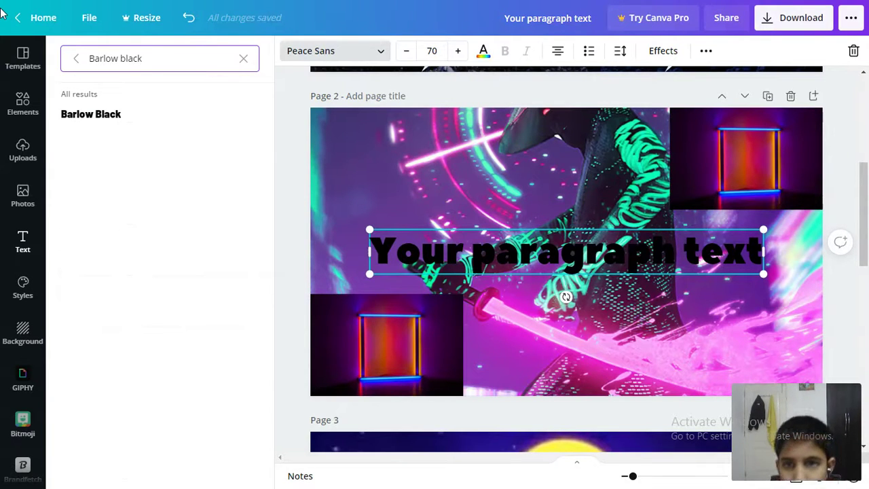
{"action": "left_click", "coordinate": [73, 117]}
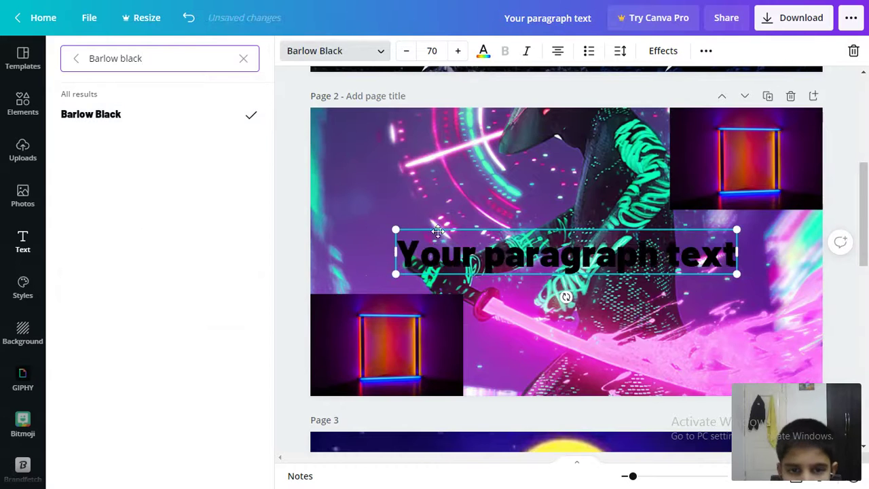
Step: Replace page 2's placeholder paragraph with the heading 'Neon Effect Is Awesome'
{"action": "left_click", "coordinate": [505, 257]}
{"action": "key", "text": "ctrl+a"}
{"action": "key", "text": "BackSpace"}
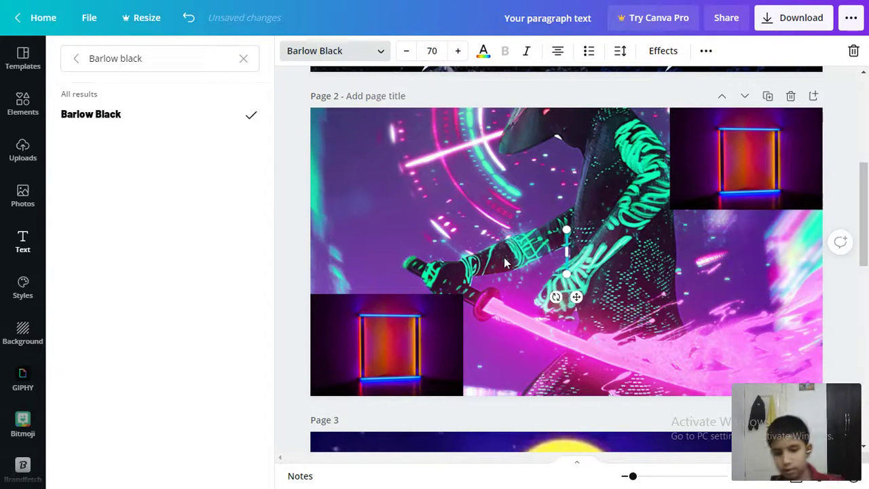
{"action": "type", "text": "Ne"}
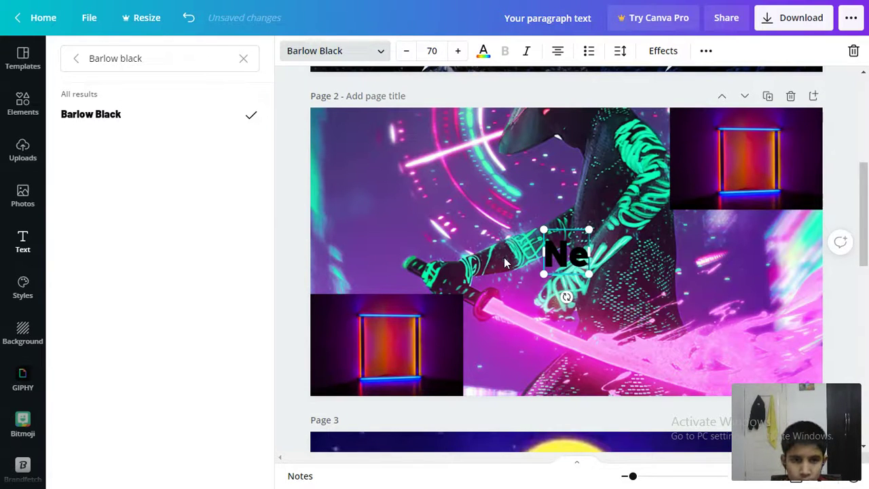
{"action": "key", "text": "BackSpace"}
{"action": "key", "text": "BackSpace"}
{"action": "type", "text": "N"}
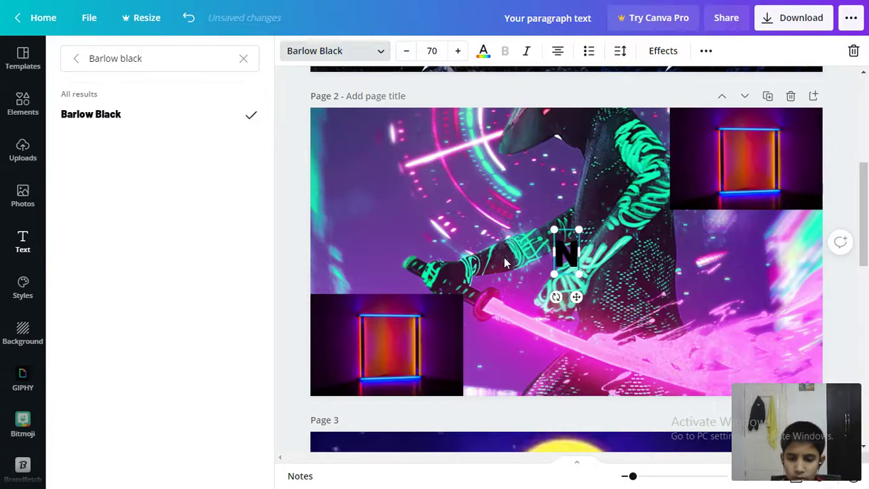
{"action": "type", "text": "eon"}
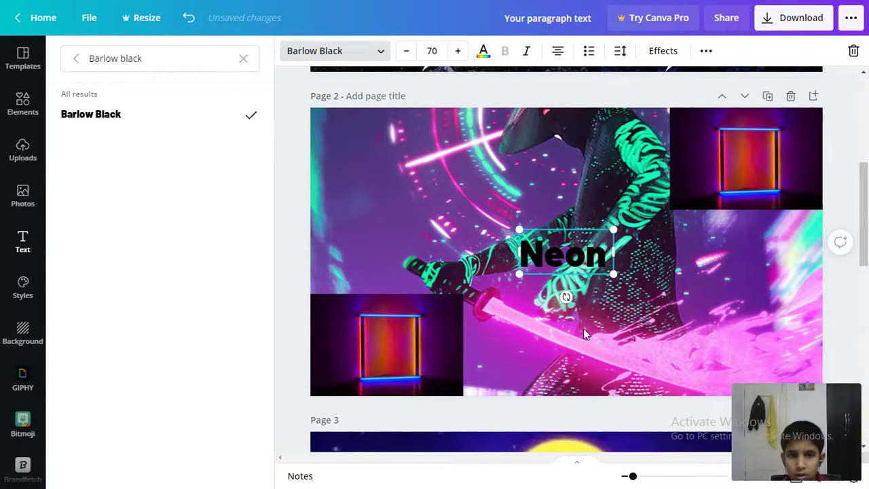
{"action": "type", "text": " Eftec"}
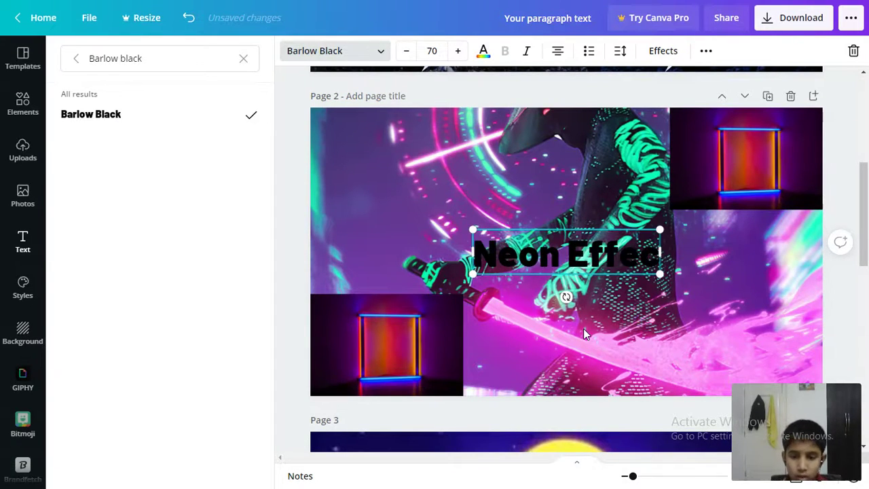
{"action": "type", "text": "t 0"}
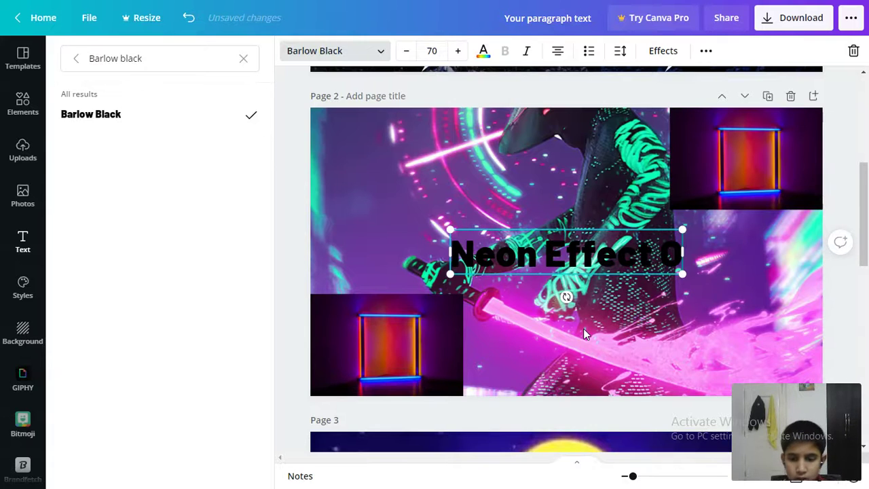
{"action": "key", "text": "BackSpace"}
{"action": "key", "text": "BackSpace"}
{"action": "type", "text": "Is"}
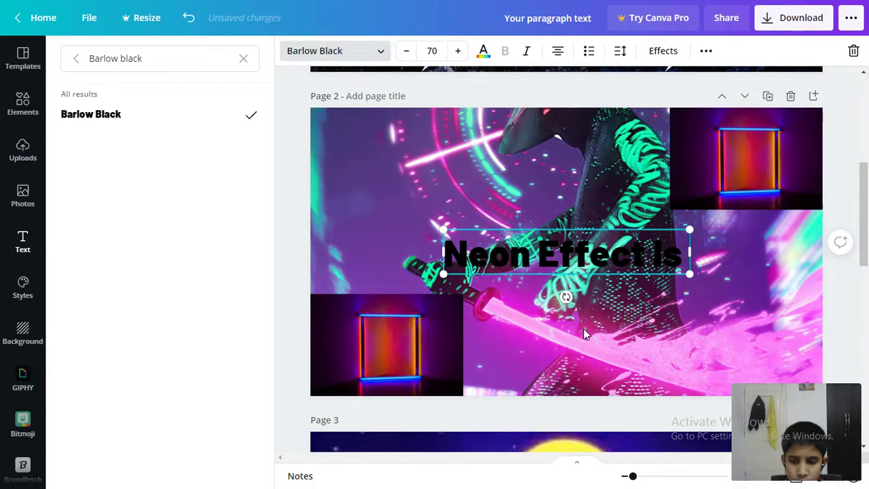
{"action": "type", "text": " a"}
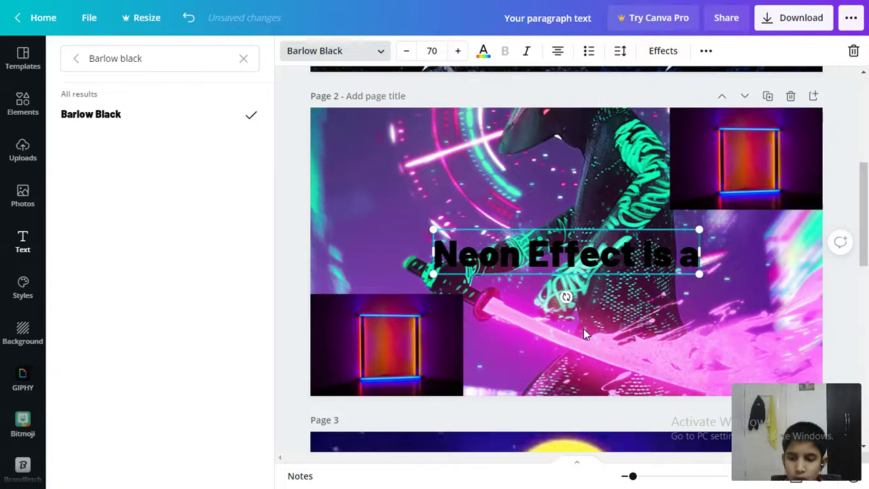
{"action": "type", "text": "wesome"}
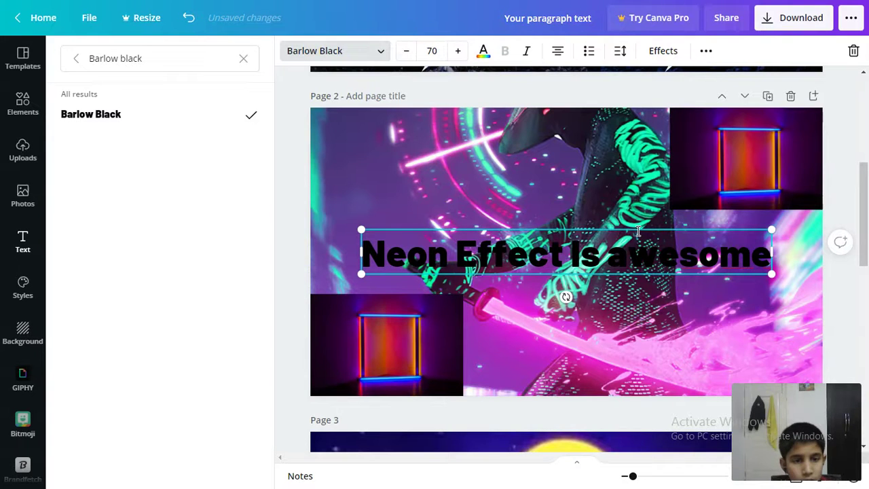
{"action": "key", "text": "BackSpace"}
{"action": "type", "text": "A"}
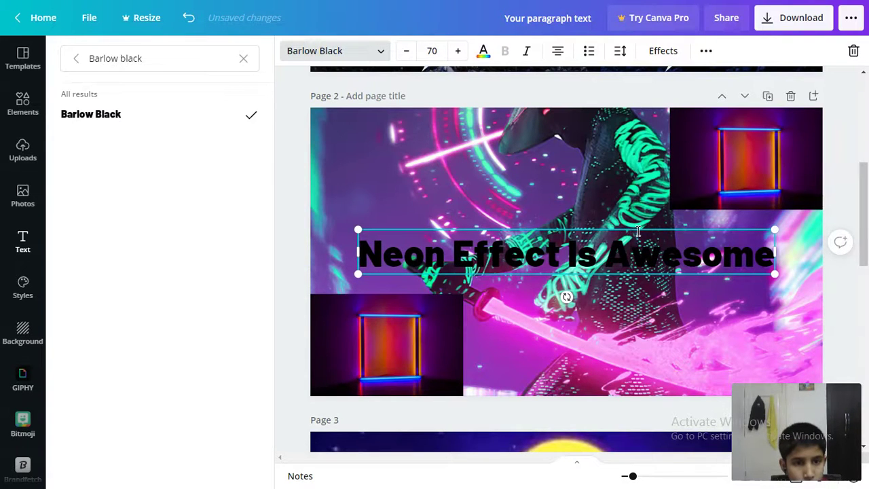
Step: Try purple, white, grey and violet swatches on the heading, settling on light lavender
{"action": "left_click", "coordinate": [483, 52]}
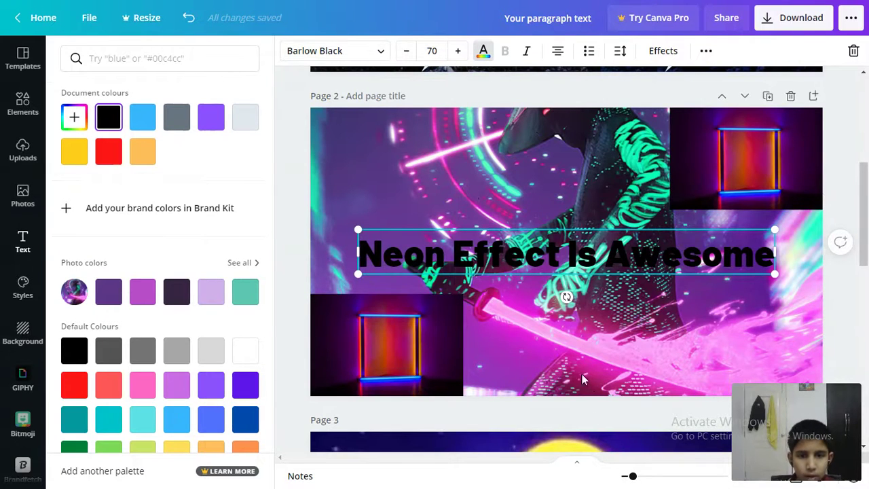
{"action": "left_click", "coordinate": [105, 297]}
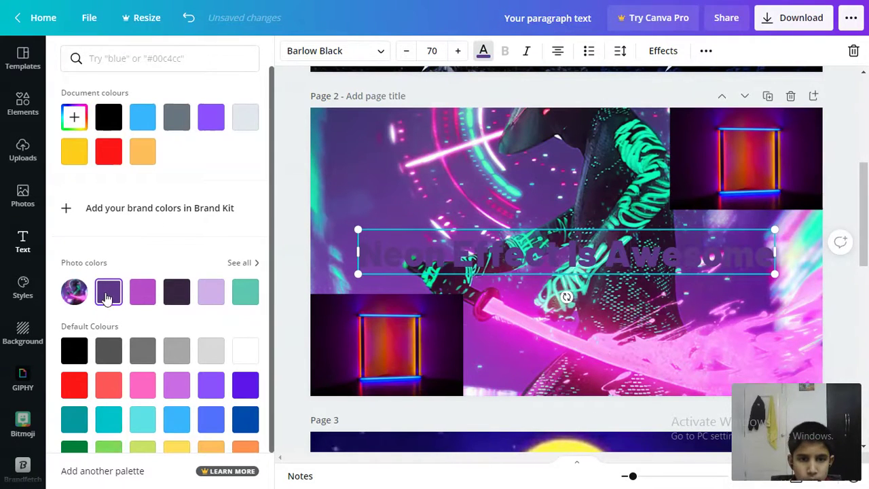
{"action": "left_click", "coordinate": [143, 293]}
{"action": "left_click", "coordinate": [216, 293]}
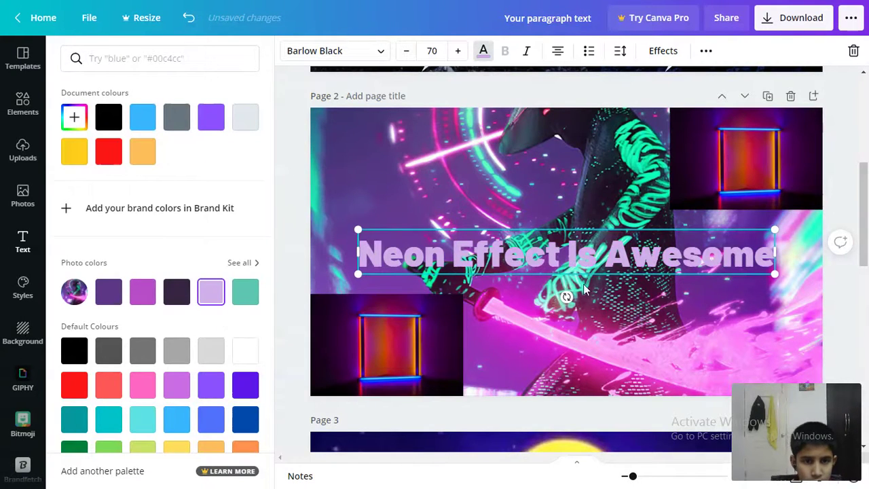
{"action": "scroll", "coordinate": [212, 388], "scroll_direction": "down", "scroll_amount": 1}
{"action": "left_click", "coordinate": [252, 321]}
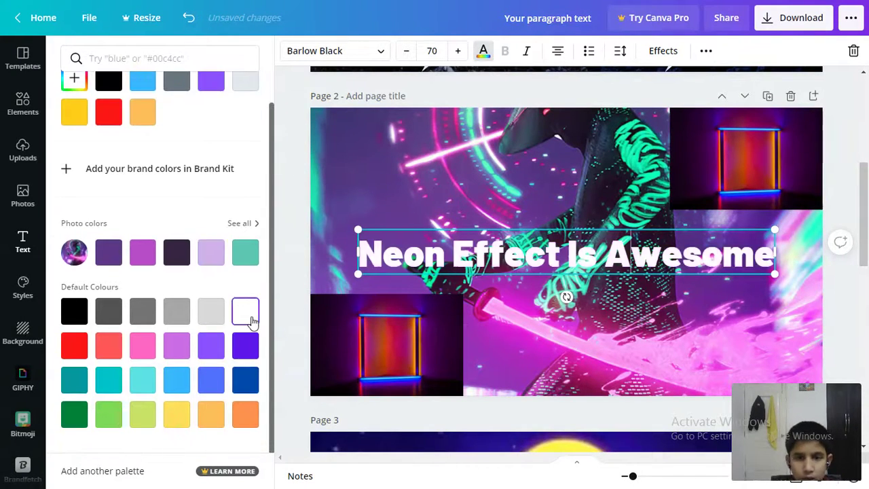
{"action": "left_click", "coordinate": [212, 318]}
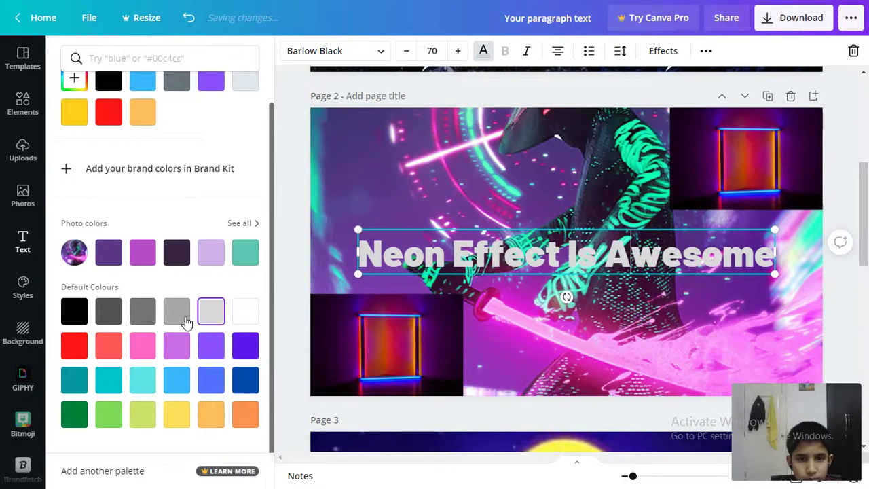
{"action": "left_click", "coordinate": [213, 350]}
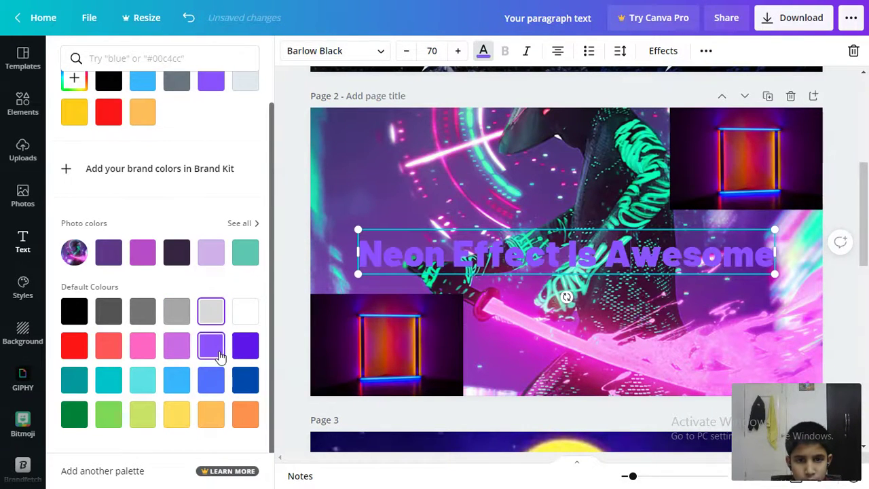
{"action": "left_click", "coordinate": [170, 352]}
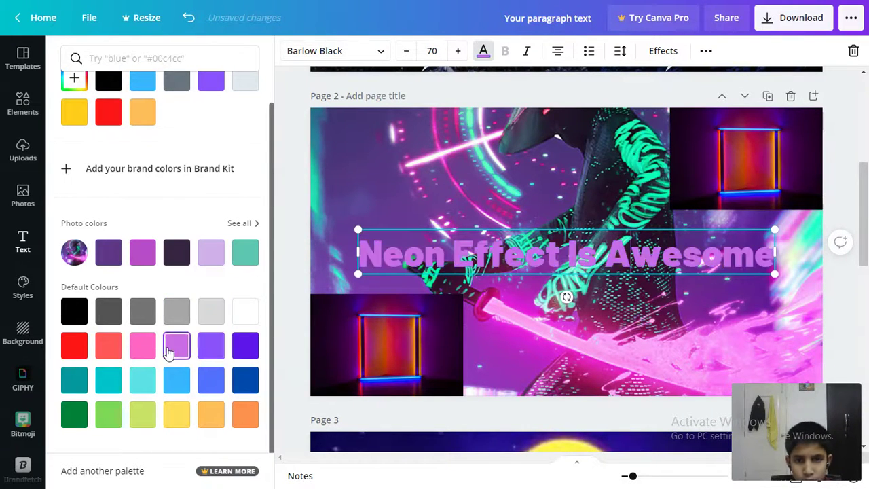
{"action": "left_click", "coordinate": [142, 253]}
{"action": "left_click", "coordinate": [214, 257]}
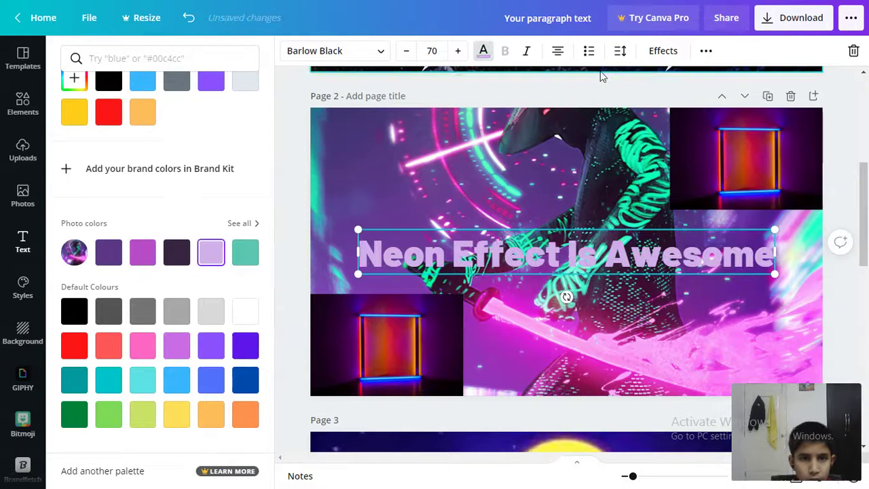
Step: Apply the Neon text effect to the heading with intensity around 57
{"action": "left_click", "coordinate": [650, 54]}
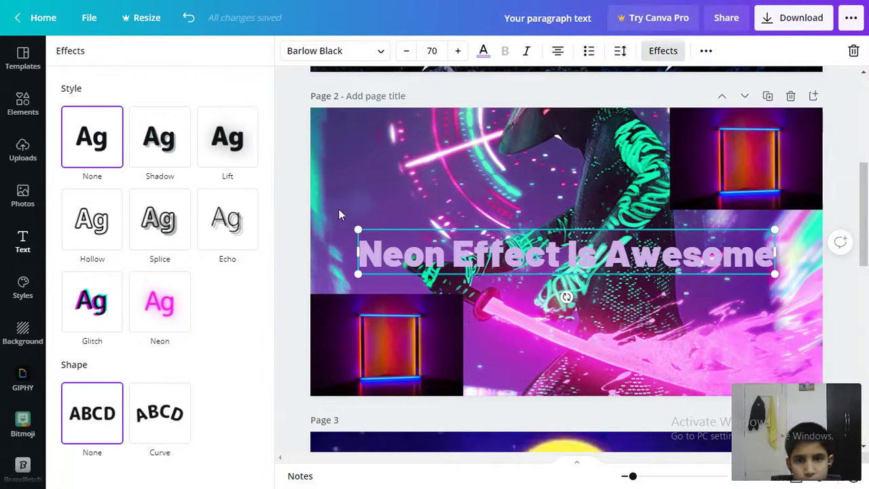
{"action": "left_click", "coordinate": [147, 321]}
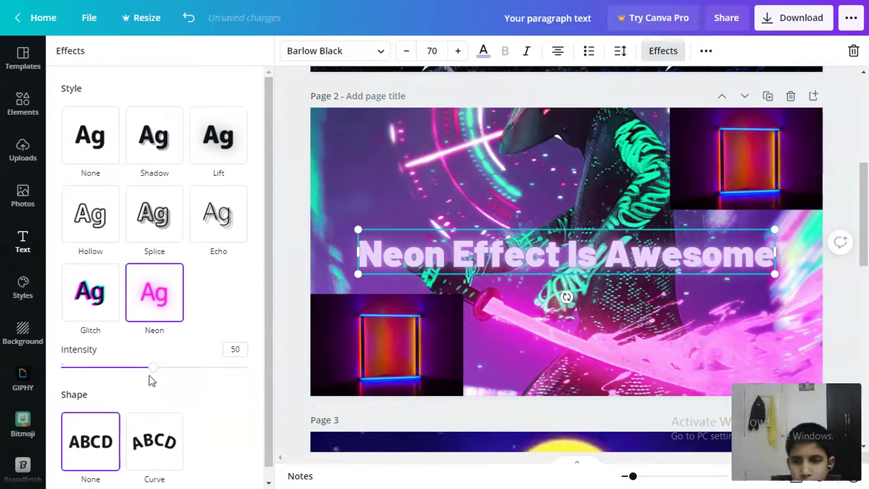
{"action": "mouse_move", "coordinate": [157, 377]}
{"action": "left_mouse_down"}
{"action": "mouse_move", "coordinate": [274, 393]}
{"action": "mouse_move", "coordinate": [58, 385]}
{"action": "mouse_move", "coordinate": [124, 398]}
{"action": "mouse_move", "coordinate": [269, 404]}
{"action": "mouse_move", "coordinate": [184, 392]}
{"action": "left_mouse_up"}
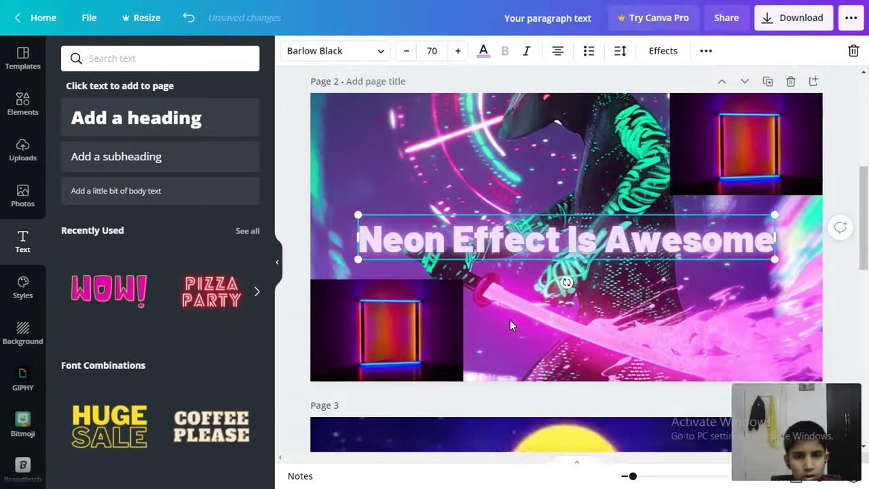
Step: Shrink the TikTok logo in page 3's lower-left corner
{"action": "scroll", "coordinate": [510, 319], "scroll_direction": "down", "scroll_amount": 3}
{"action": "scroll", "coordinate": [586, 266], "scroll_direction": "down", "scroll_amount": 2}
{"action": "scroll", "coordinate": [596, 250], "scroll_direction": "down", "scroll_amount": 2}
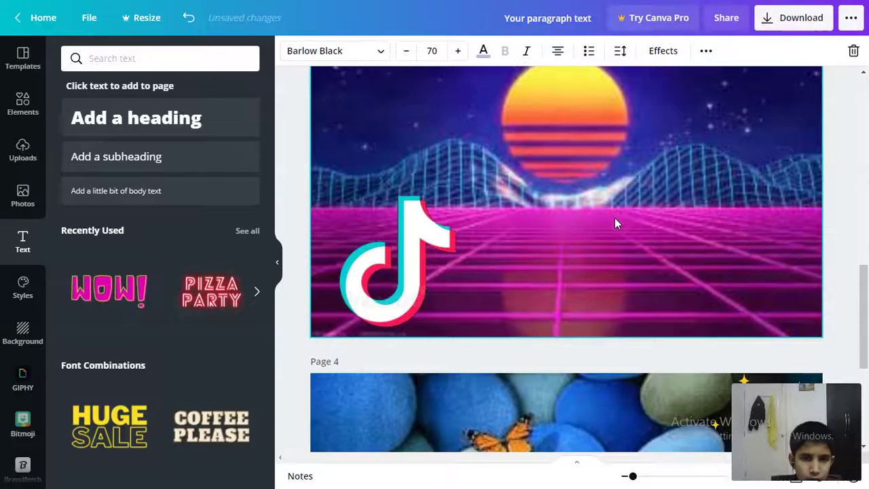
{"action": "scroll", "coordinate": [614, 218], "scroll_direction": "up", "scroll_amount": 2}
{"action": "left_click", "coordinate": [421, 385]}
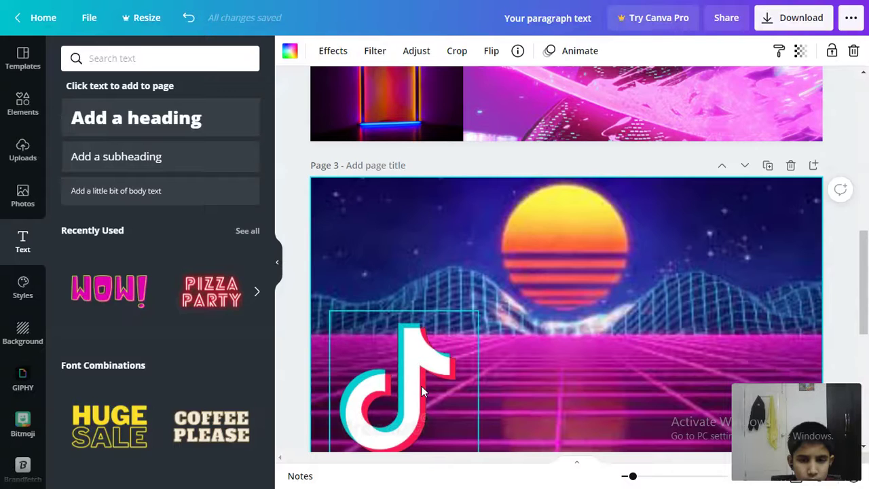
{"action": "left_click_drag", "start_coordinate": [465, 325], "coordinate": [410, 370]}
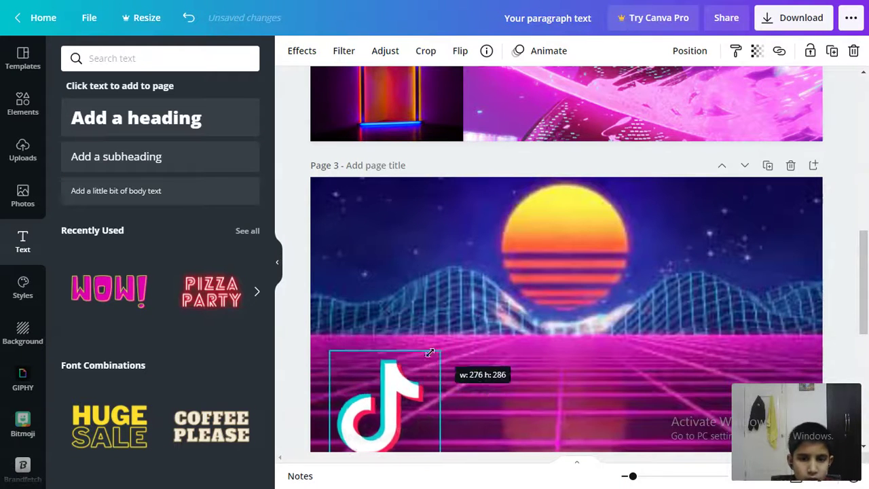
{"action": "left_click", "coordinate": [661, 304]}
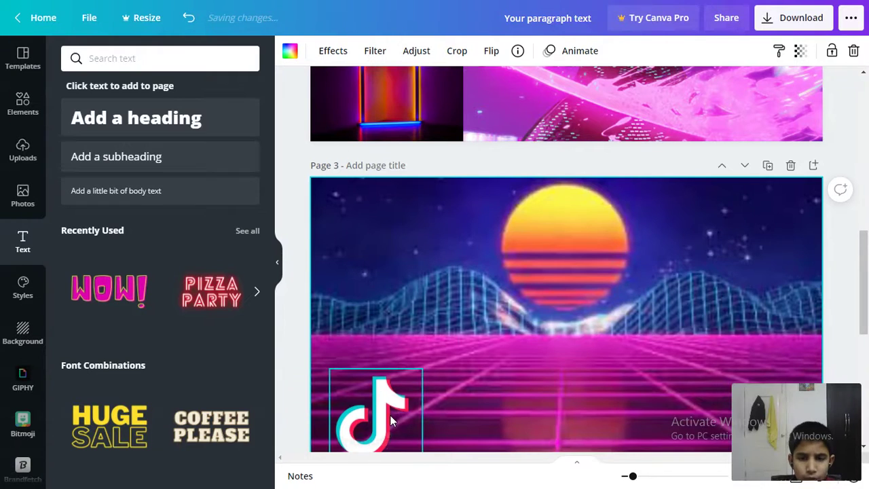
{"action": "scroll", "coordinate": [401, 397], "scroll_direction": "down", "scroll_amount": 2}
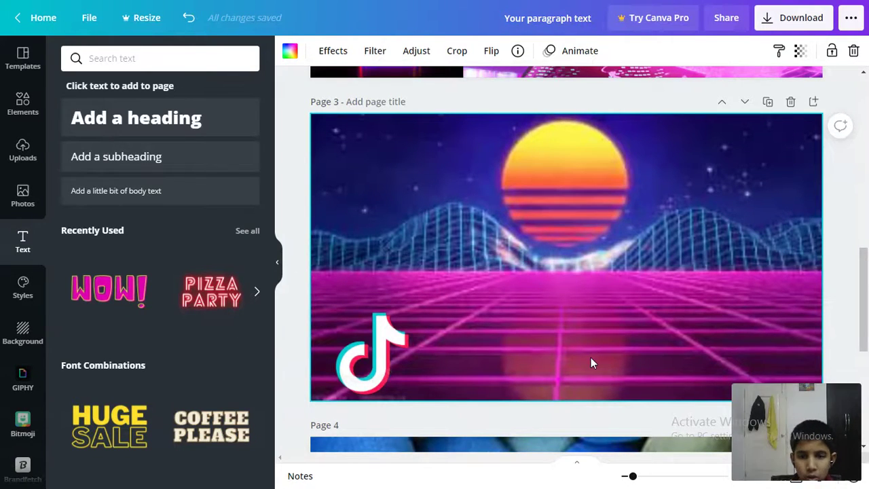
Step: Add a paragraph text box on page 3 and switch it to the handwriting font Brittany
{"action": "key", "text": "ctrl+v"}
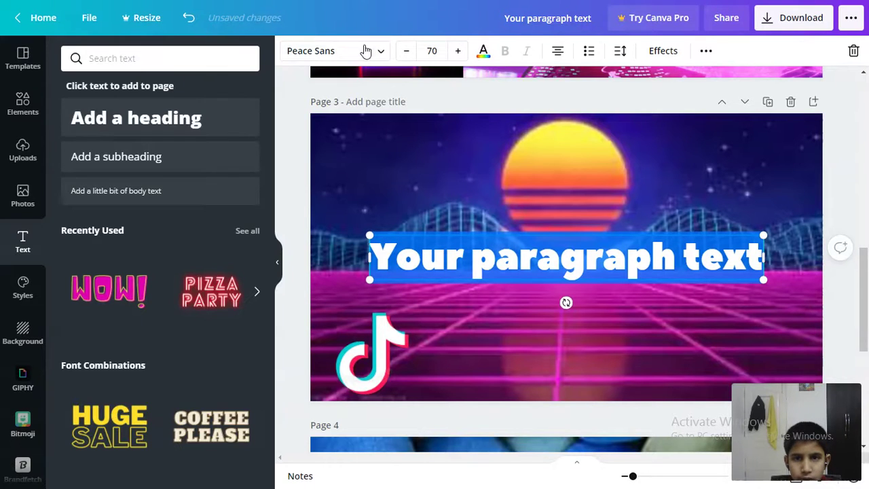
{"action": "left_click", "coordinate": [366, 51]}
{"action": "type", "text": "Barlow black"}
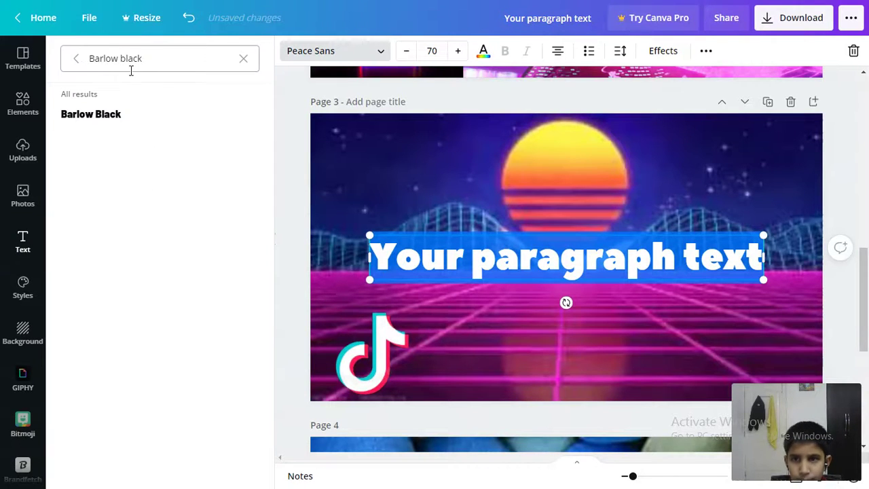
{"action": "left_click", "coordinate": [169, 60]}
{"action": "key", "text": "BackSpace"}
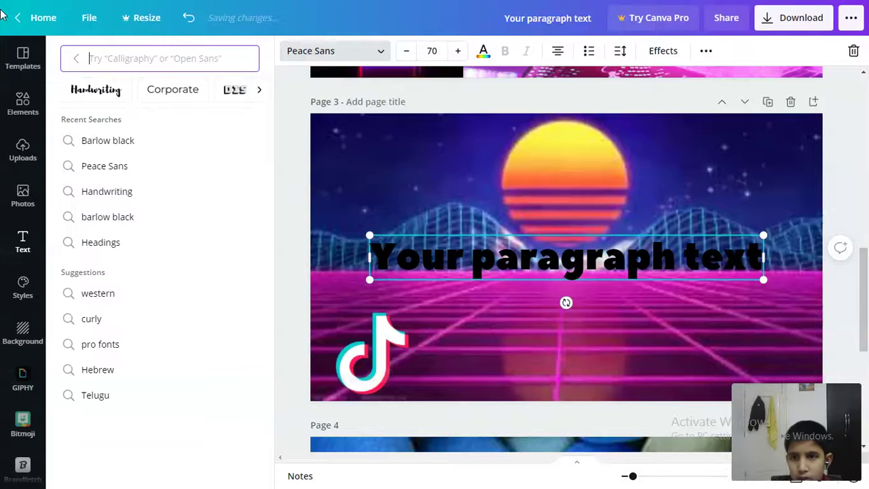
{"action": "left_click", "coordinate": [102, 92]}
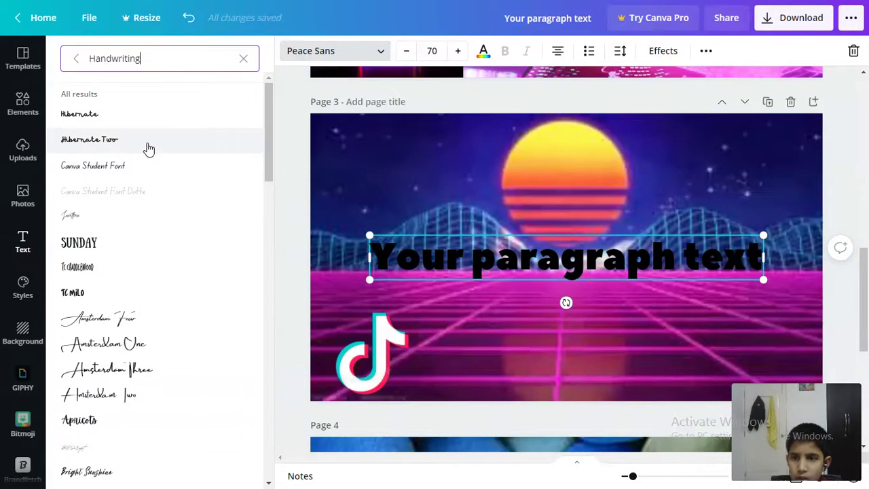
{"action": "scroll", "coordinate": [113, 351], "scroll_direction": "down", "scroll_amount": 4}
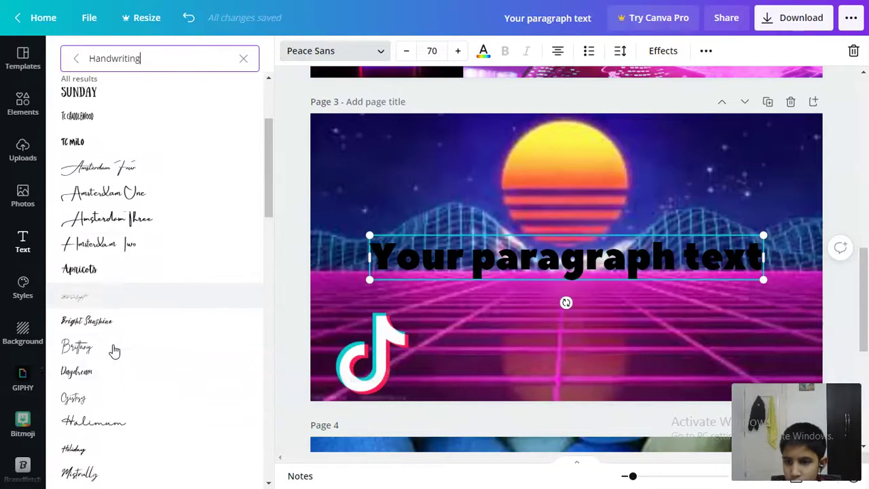
{"action": "scroll", "coordinate": [114, 351], "scroll_direction": "down", "scroll_amount": 1}
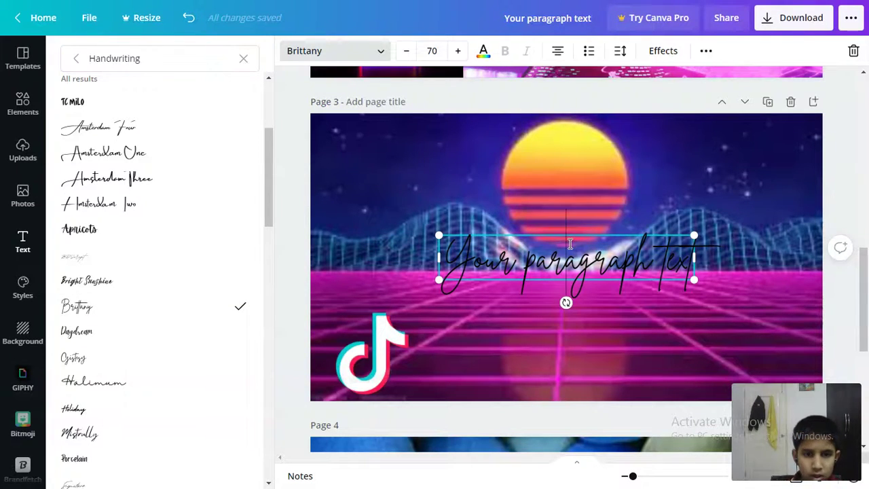
Step: Try pink, coral, orange, red and blue on the Brittany text before settling on black
{"action": "left_click", "coordinate": [483, 52]}
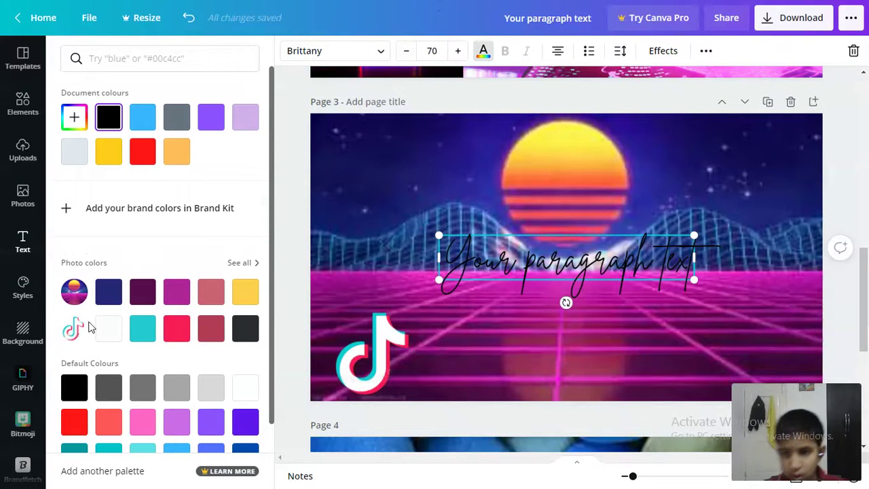
{"action": "left_click", "coordinate": [177, 329]}
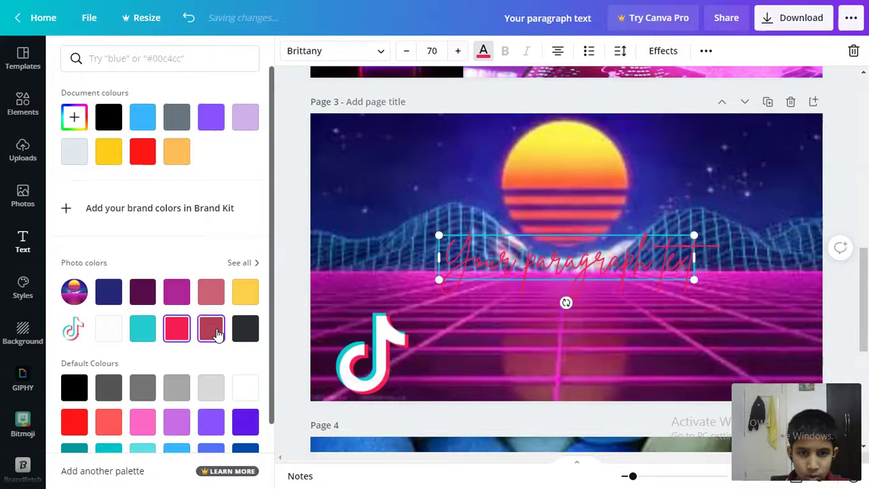
{"action": "left_click", "coordinate": [241, 332]}
{"action": "scroll", "coordinate": [204, 358], "scroll_direction": "down", "scroll_amount": 1}
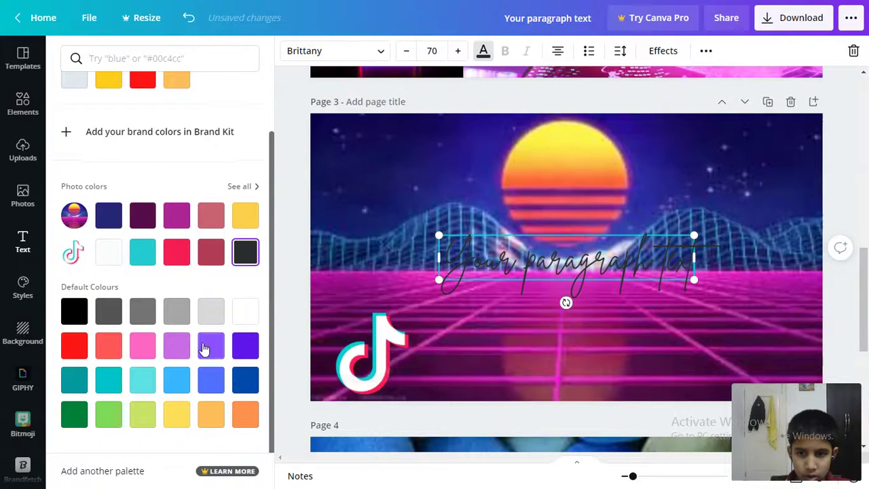
{"action": "left_click", "coordinate": [142, 346]}
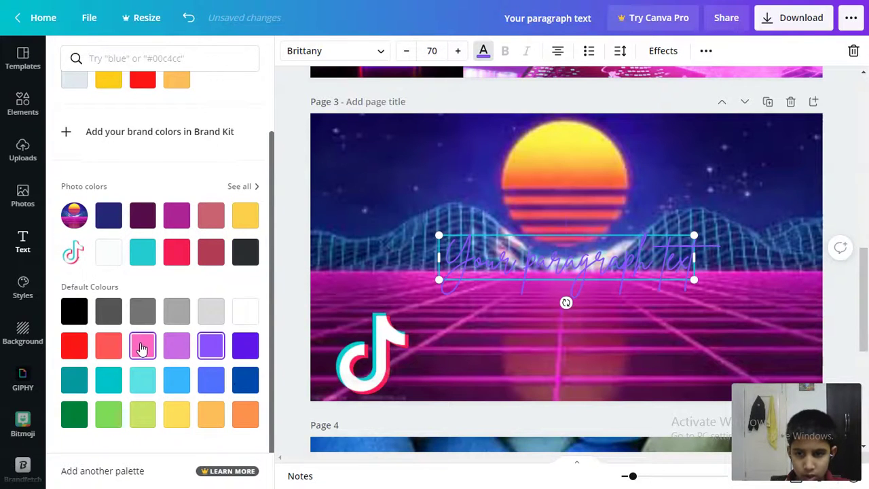
{"action": "left_click", "coordinate": [103, 350]}
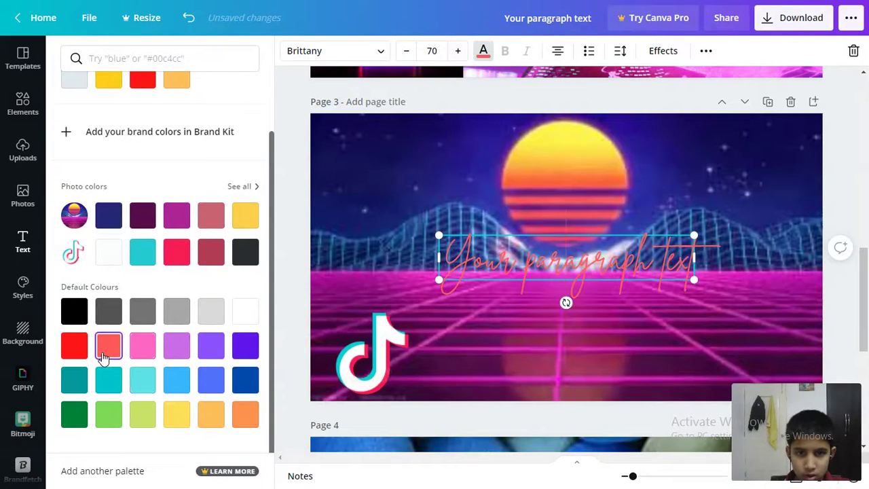
{"action": "left_click", "coordinate": [247, 415]}
{"action": "left_click", "coordinate": [68, 345]}
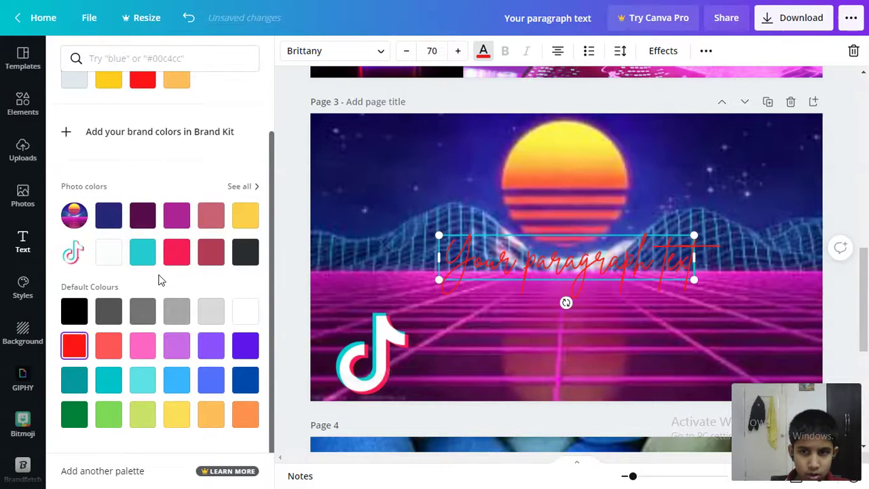
{"action": "scroll", "coordinate": [161, 280], "scroll_direction": "up", "scroll_amount": 1}
{"action": "left_click", "coordinate": [153, 123]}
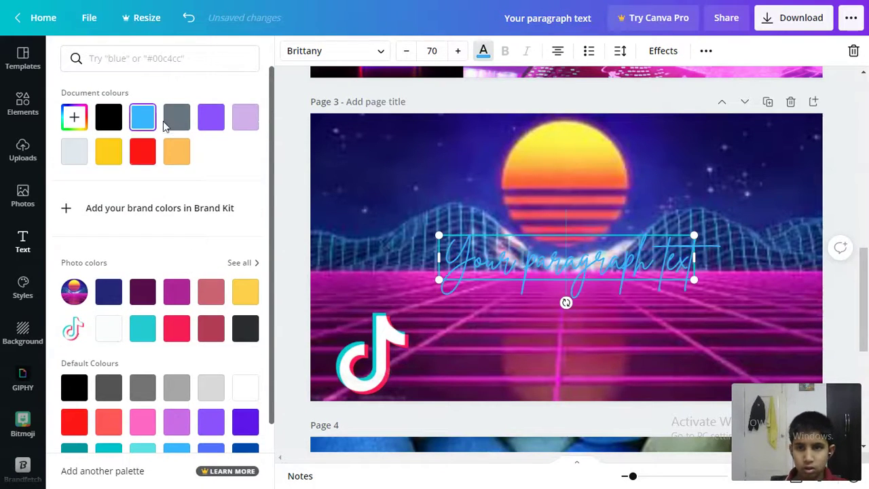
{"action": "left_click", "coordinate": [176, 121]}
{"action": "left_click", "coordinate": [110, 125]}
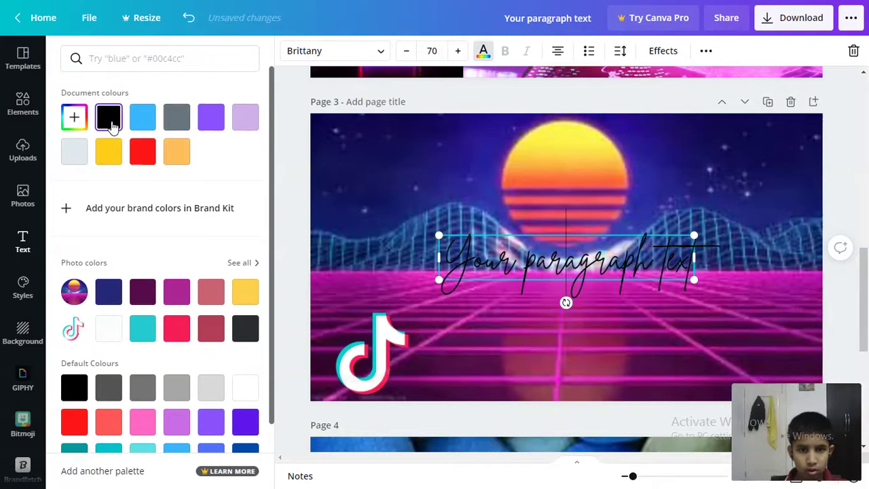
{"action": "left_click", "coordinate": [552, 204]}
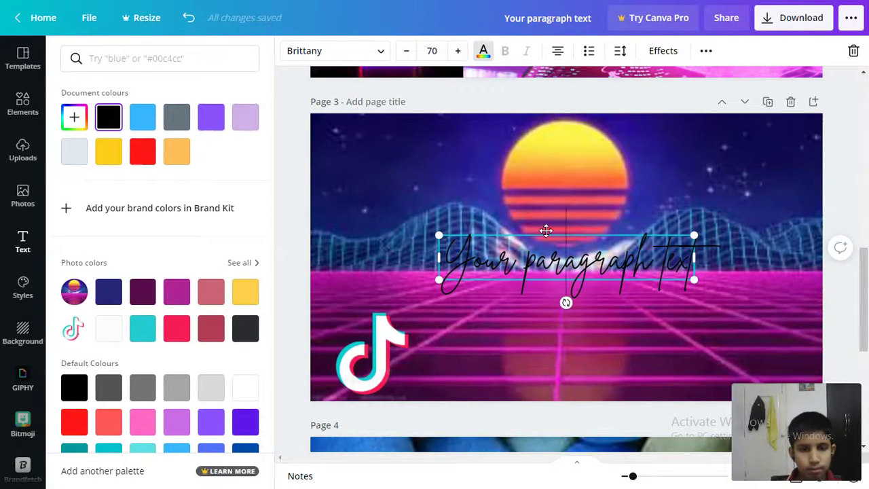
Step: Delete the placeholder words and type 'Classy Effect' in the page 3 text box
{"action": "key", "text": "ctrl+a"}
{"action": "key", "text": "BackSpace"}
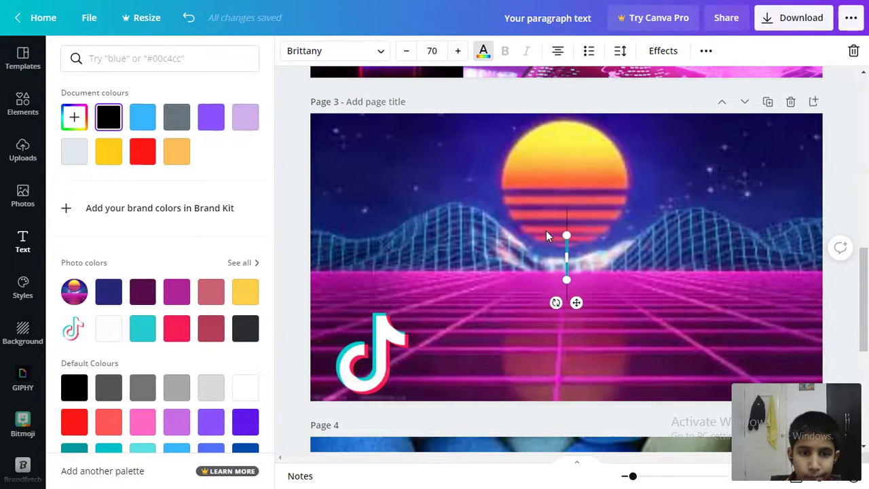
{"action": "type", "text": "Classy"}
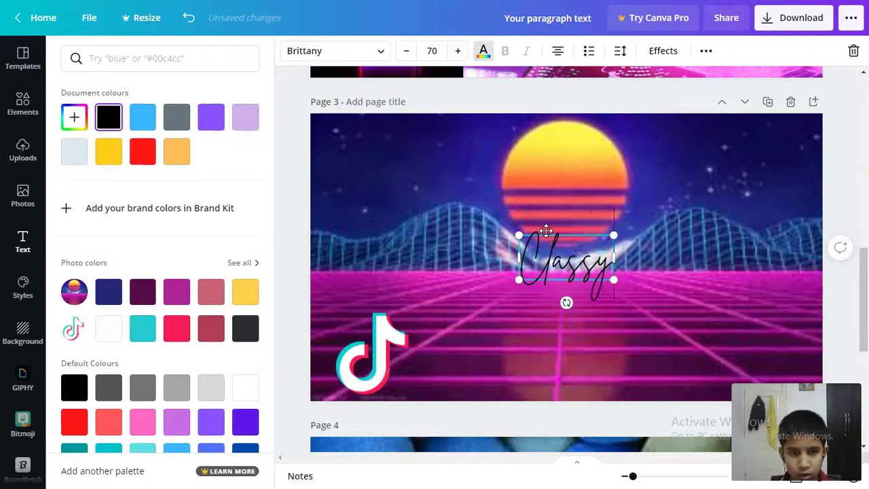
{"action": "type", "text": " Effec"}
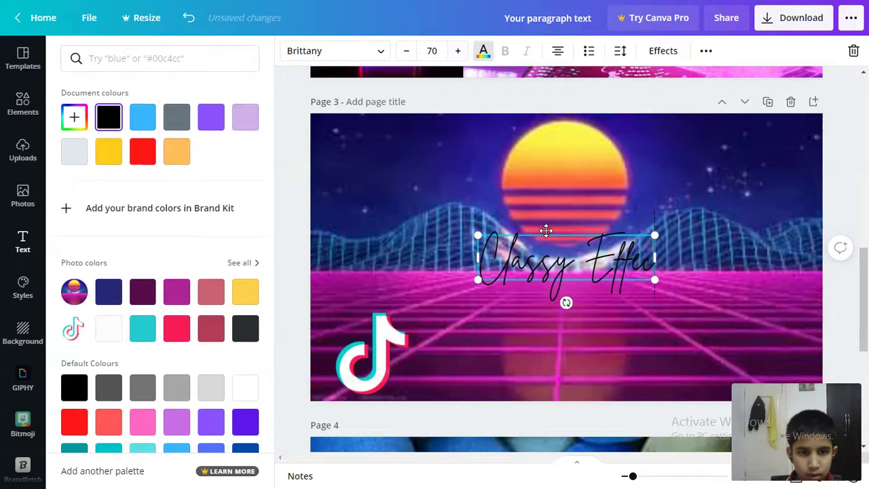
{"action": "type", "text": "t"}
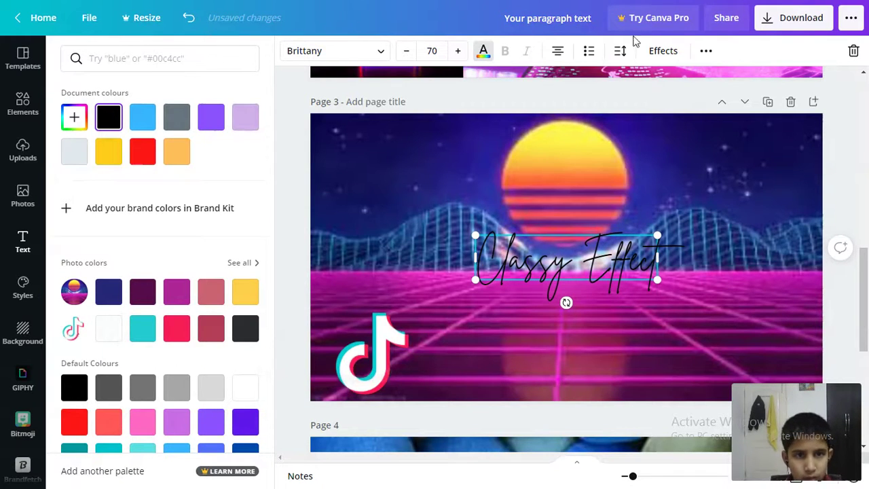
Step: Apply a Glitch effect with offset 75, cyan-and-red colours and direction 80
{"action": "left_click", "coordinate": [658, 52]}
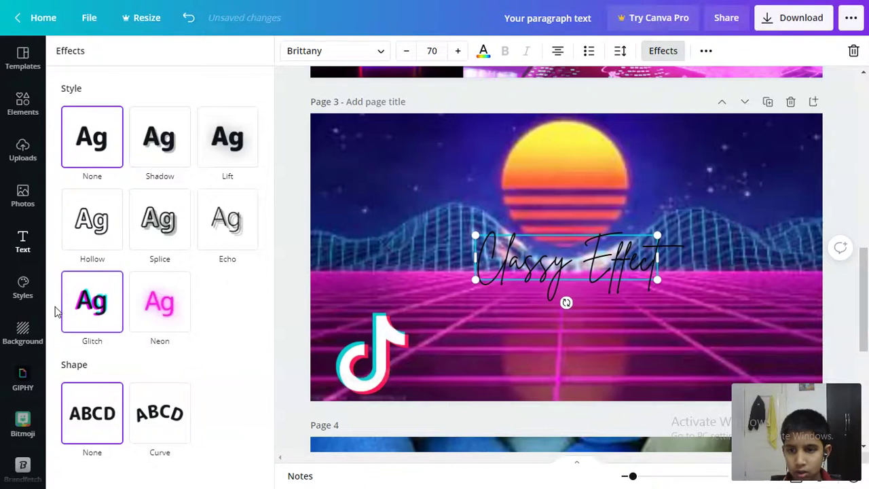
{"action": "left_click", "coordinate": [73, 319]}
{"action": "scroll", "coordinate": [72, 316], "scroll_direction": "down", "scroll_amount": 2}
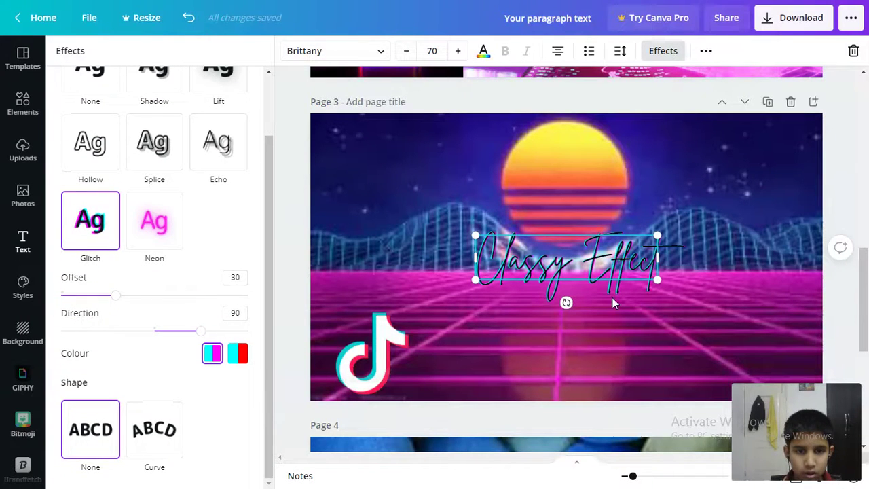
{"action": "mouse_move", "coordinate": [119, 302]}
{"action": "left_mouse_down"}
{"action": "mouse_move", "coordinate": [234, 303]}
{"action": "mouse_move", "coordinate": [189, 337]}
{"action": "mouse_move", "coordinate": [201, 342]}
{"action": "left_mouse_up"}
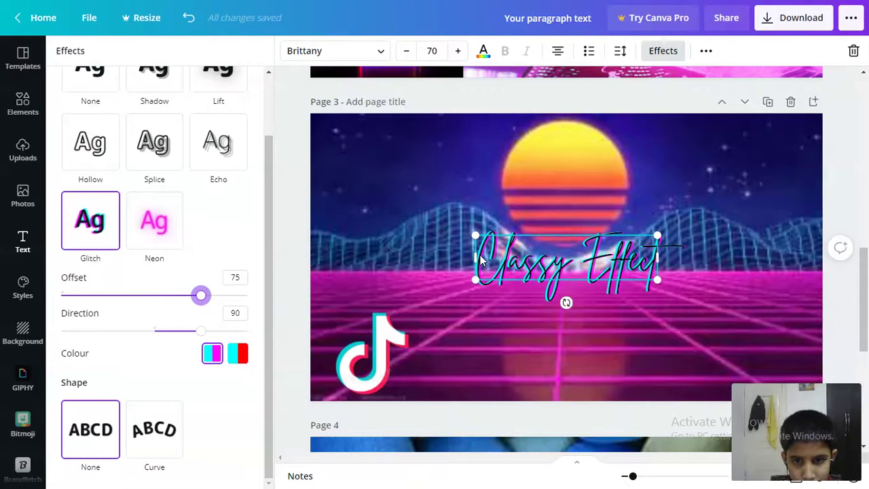
{"action": "left_click", "coordinate": [234, 353]}
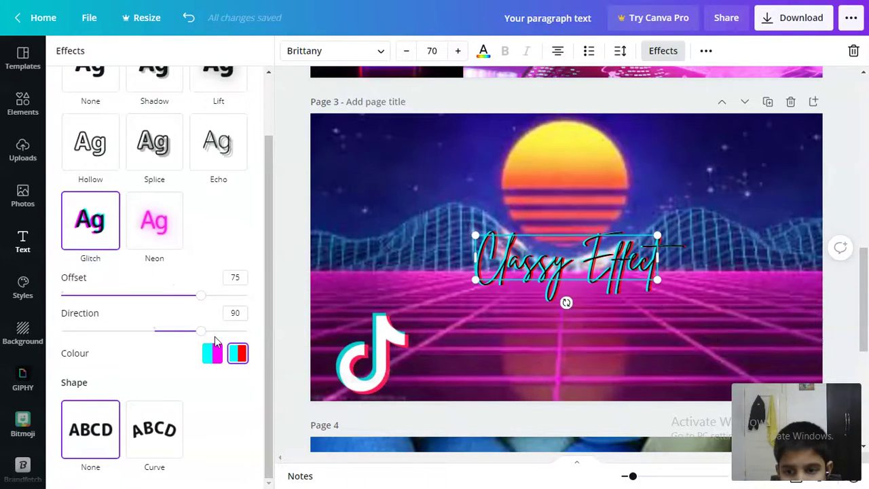
{"action": "mouse_move", "coordinate": [206, 339]}
{"action": "left_mouse_down"}
{"action": "mouse_move", "coordinate": [68, 334]}
{"action": "mouse_move", "coordinate": [45, 345]}
{"action": "mouse_move", "coordinate": [188, 354]}
{"action": "left_mouse_up"}
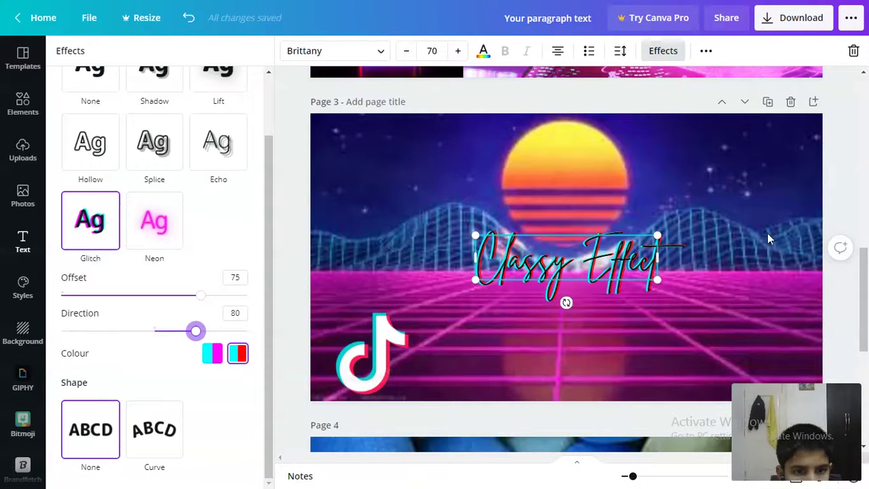
{"action": "key", "text": "Escape"}
Step: Scroll to page 4 and search Elements for 'animated letters'
{"action": "scroll", "coordinate": [766, 233], "scroll_direction": "down", "scroll_amount": 3}
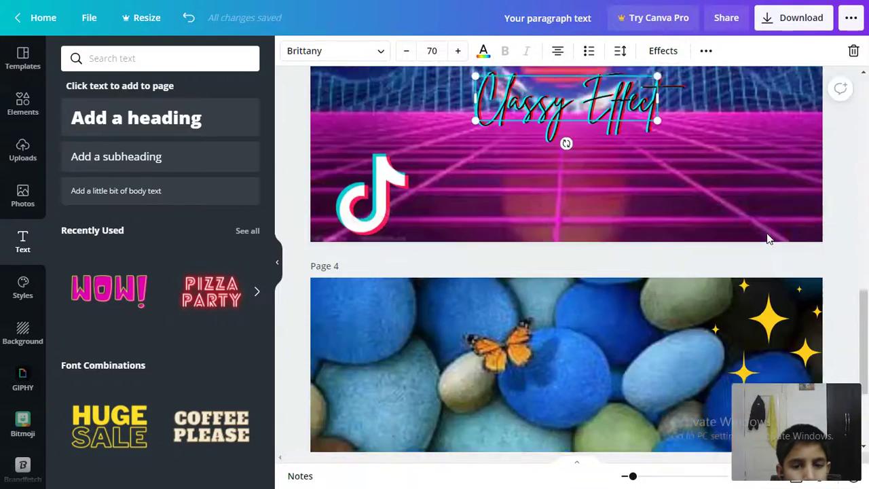
{"action": "scroll", "coordinate": [747, 224], "scroll_direction": "down", "scroll_amount": 1}
{"action": "scroll", "coordinate": [713, 218], "scroll_direction": "down", "scroll_amount": 3}
{"action": "left_click", "coordinate": [702, 216]}
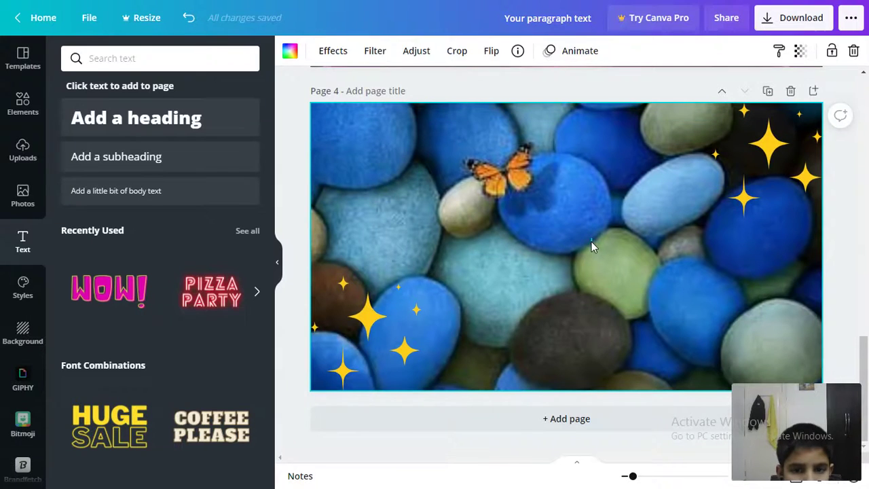
{"action": "key", "text": "Escape"}
{"action": "left_click", "coordinate": [27, 150]}
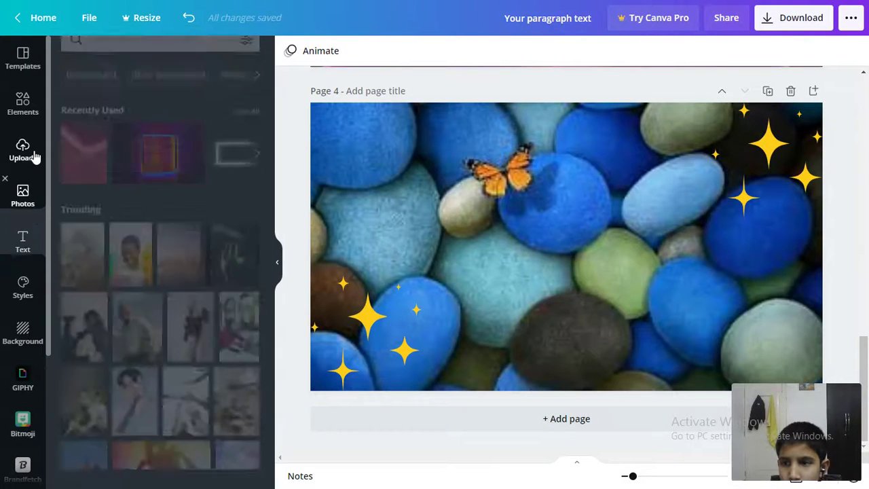
{"action": "left_click", "coordinate": [28, 117]}
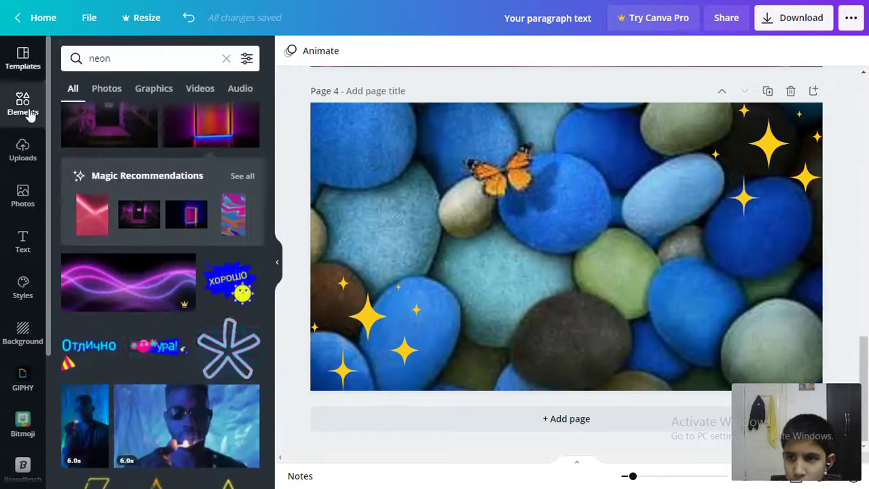
{"action": "left_click", "coordinate": [143, 58]}
{"action": "type", "text": "an"}
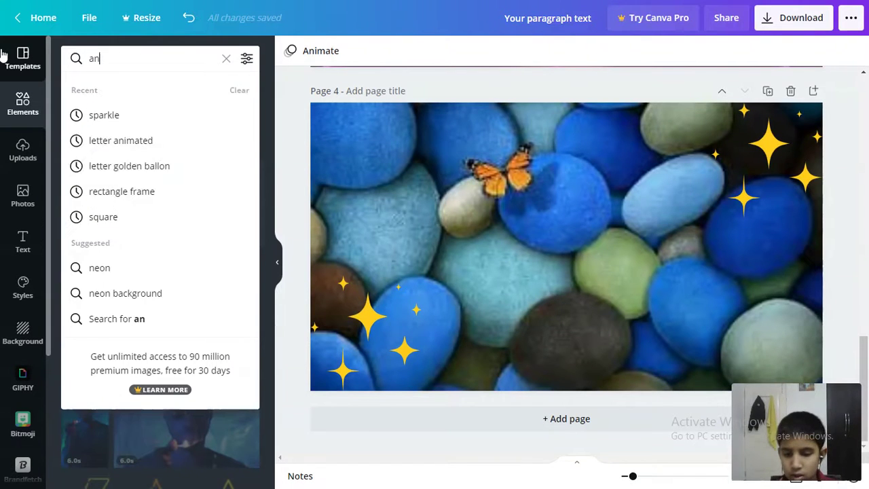
{"action": "type", "text": "imated"}
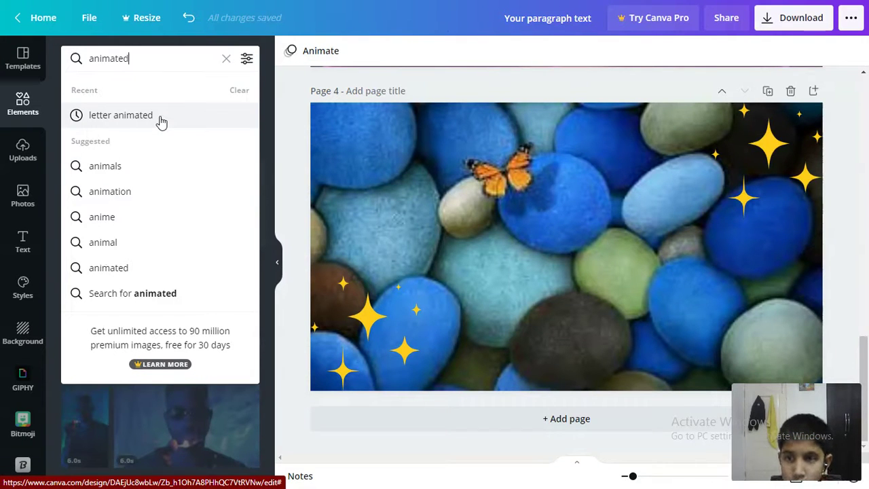
{"action": "type", "text": " letters"}
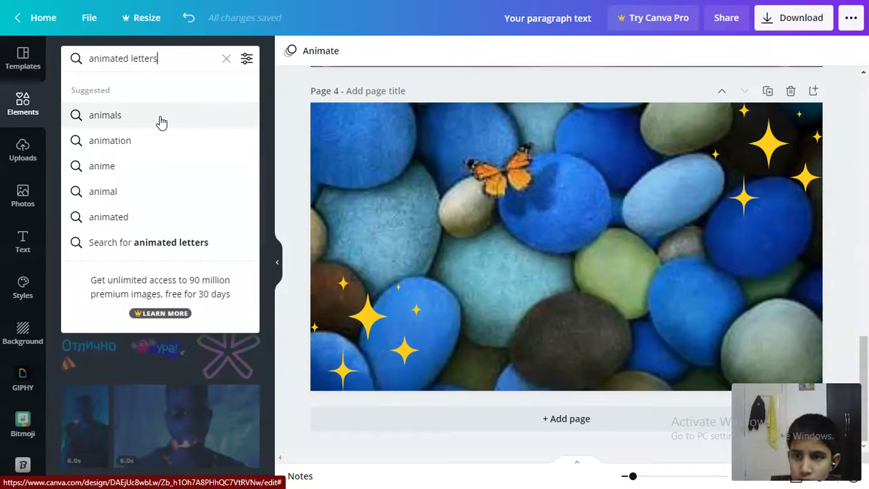
{"action": "key", "text": "Return"}
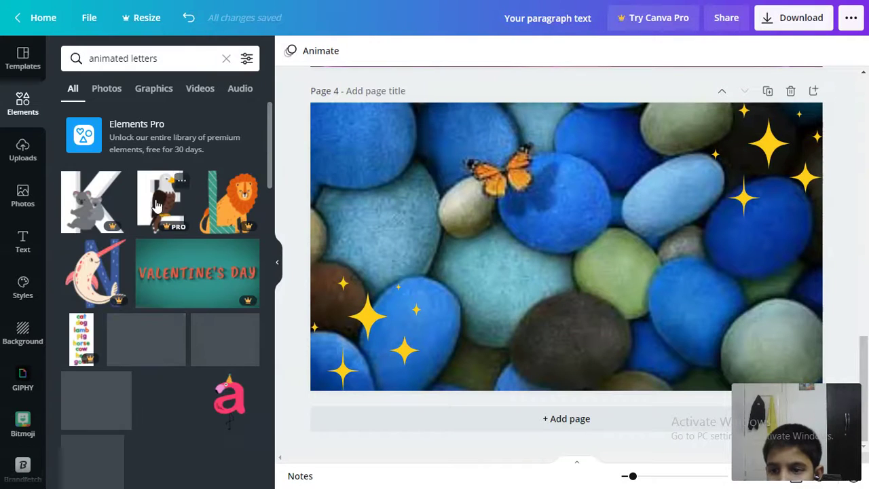
Step: Scroll through the 'animated letters' results to reveal letter graphics such as S, D and U
{"action": "scroll", "coordinate": [163, 211], "scroll_direction": "down", "scroll_amount": 1}
{"action": "scroll", "coordinate": [168, 217], "scroll_direction": "down", "scroll_amount": 2}
{"action": "scroll", "coordinate": [167, 217], "scroll_direction": "down", "scroll_amount": 1}
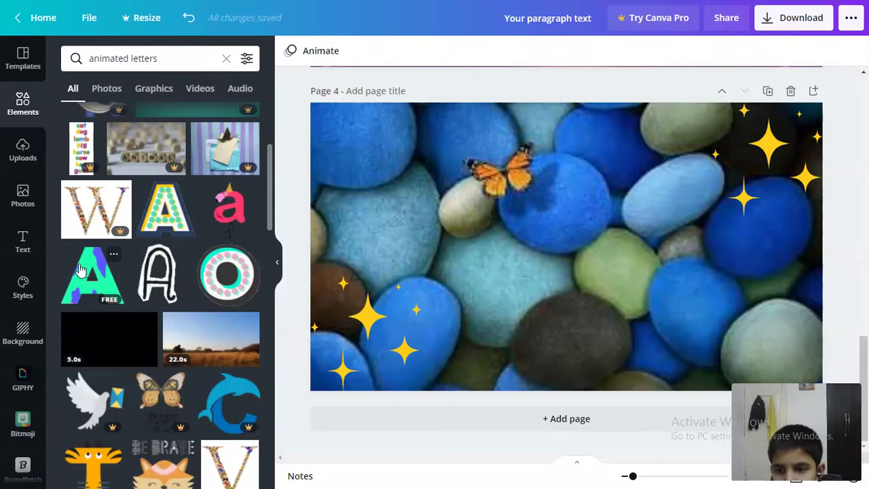
{"action": "scroll", "coordinate": [105, 298], "scroll_direction": "down", "scroll_amount": 1}
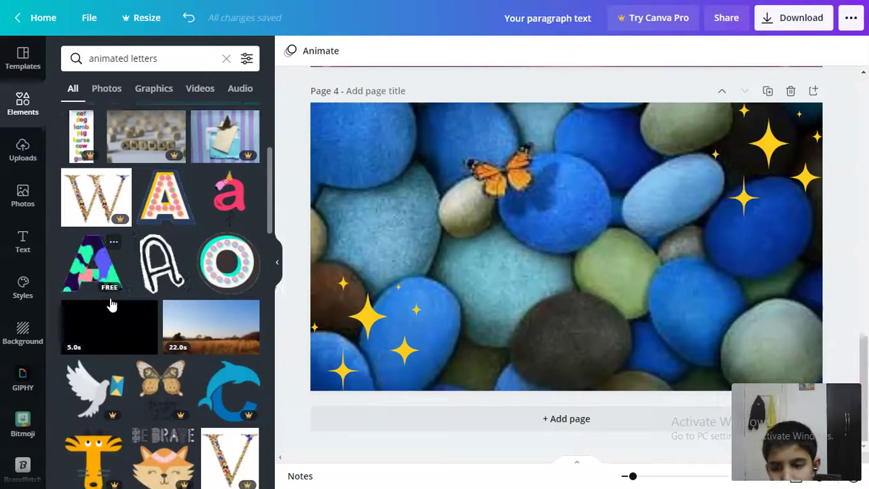
{"action": "scroll", "coordinate": [102, 313], "scroll_direction": "up", "scroll_amount": 1}
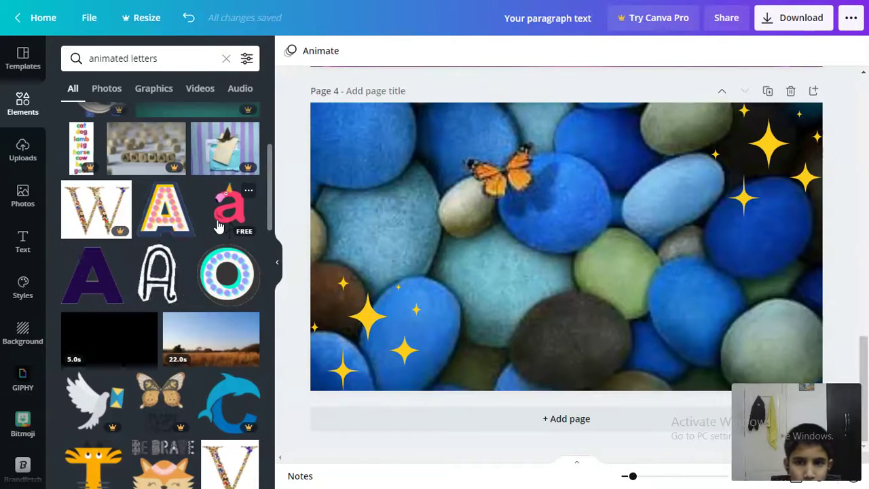
{"action": "scroll", "coordinate": [219, 227], "scroll_direction": "down", "scroll_amount": 2}
{"action": "scroll", "coordinate": [218, 226], "scroll_direction": "up", "scroll_amount": 2}
{"action": "scroll", "coordinate": [227, 358], "scroll_direction": "up", "scroll_amount": 2}
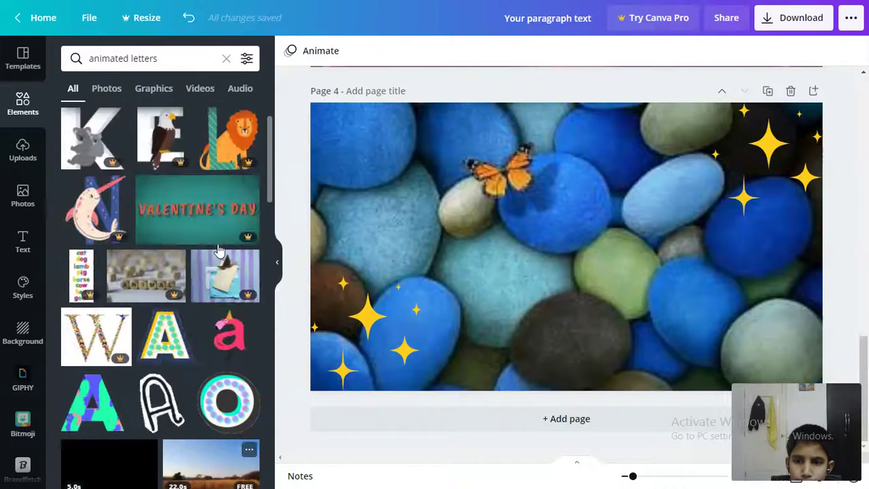
{"action": "scroll", "coordinate": [227, 358], "scroll_direction": "down", "scroll_amount": 1}
{"action": "scroll", "coordinate": [228, 358], "scroll_direction": "down", "scroll_amount": 1}
{"action": "scroll", "coordinate": [234, 358], "scroll_direction": "up", "scroll_amount": 3}
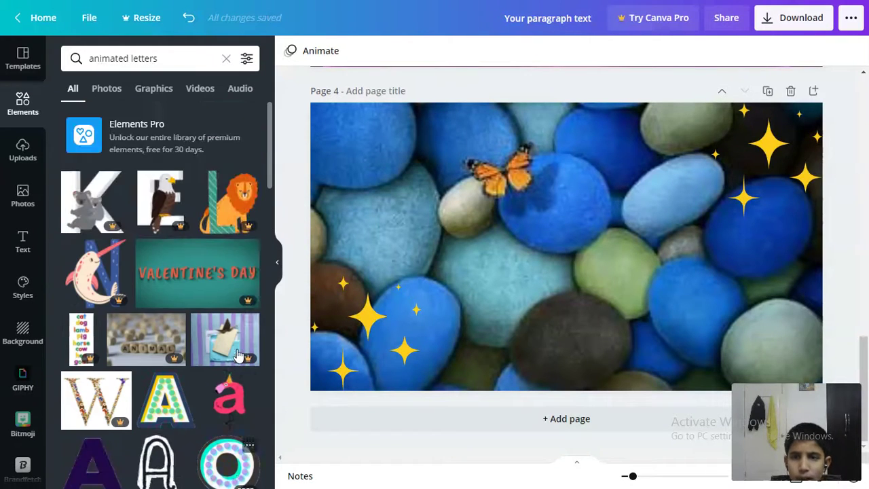
{"action": "scroll", "coordinate": [238, 356], "scroll_direction": "down", "scroll_amount": 3}
{"action": "scroll", "coordinate": [237, 357], "scroll_direction": "down", "scroll_amount": 3}
{"action": "scroll", "coordinate": [237, 356], "scroll_direction": "down", "scroll_amount": 1}
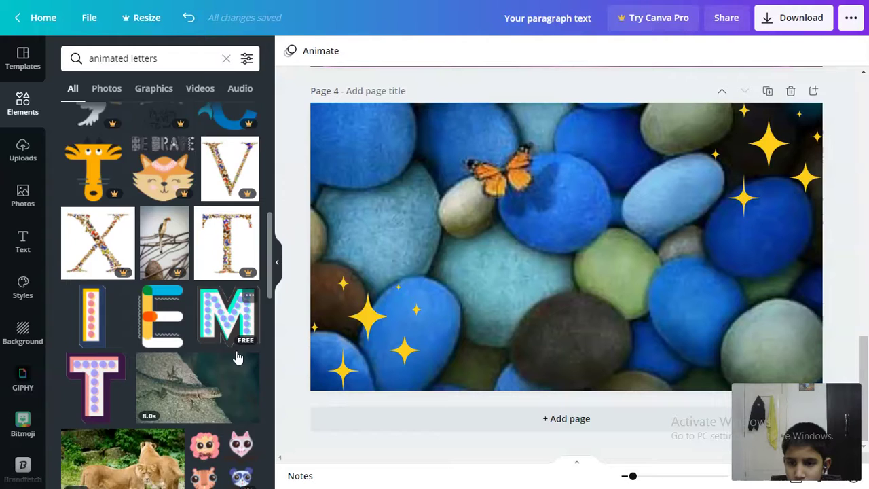
{"action": "scroll", "coordinate": [237, 357], "scroll_direction": "down", "scroll_amount": 1}
{"action": "scroll", "coordinate": [238, 358], "scroll_direction": "down", "scroll_amount": 2}
{"action": "scroll", "coordinate": [238, 357], "scroll_direction": "up", "scroll_amount": 1}
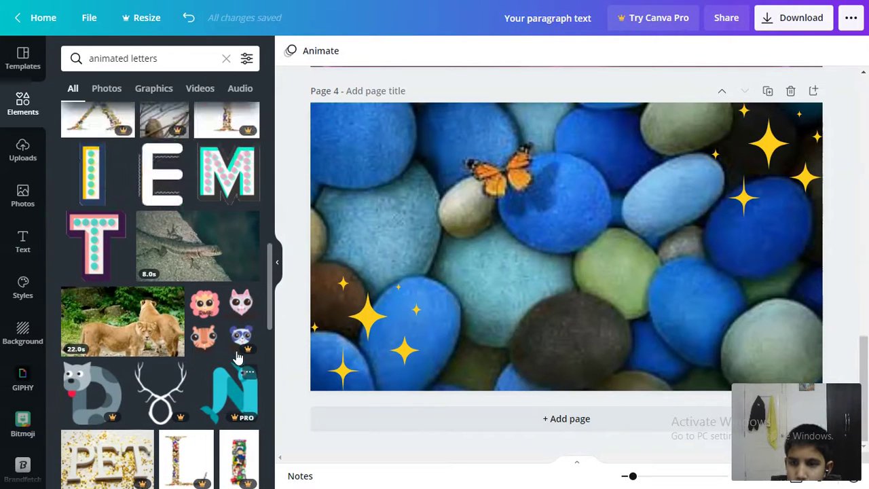
{"action": "scroll", "coordinate": [237, 358], "scroll_direction": "down", "scroll_amount": 2}
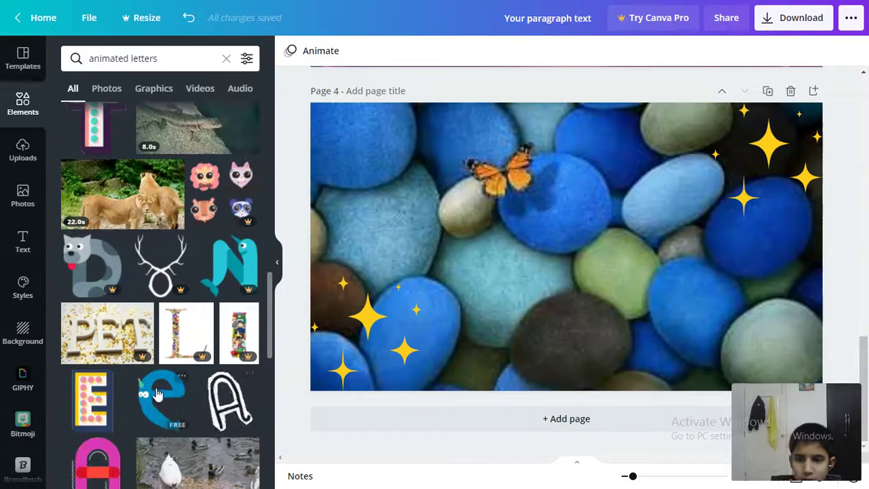
{"action": "scroll", "coordinate": [154, 404], "scroll_direction": "down", "scroll_amount": 2}
{"action": "scroll", "coordinate": [157, 314], "scroll_direction": "down", "scroll_amount": 1}
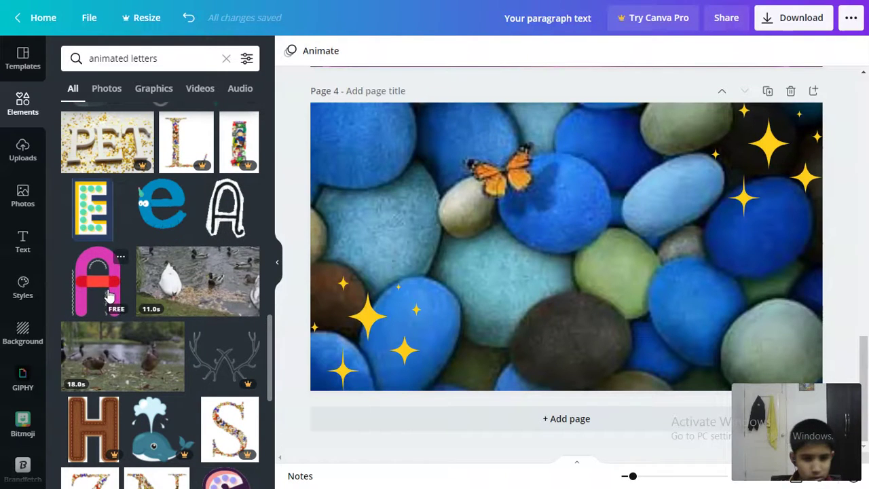
{"action": "scroll", "coordinate": [163, 305], "scroll_direction": "down", "scroll_amount": 1}
{"action": "scroll", "coordinate": [134, 390], "scroll_direction": "down", "scroll_amount": 2}
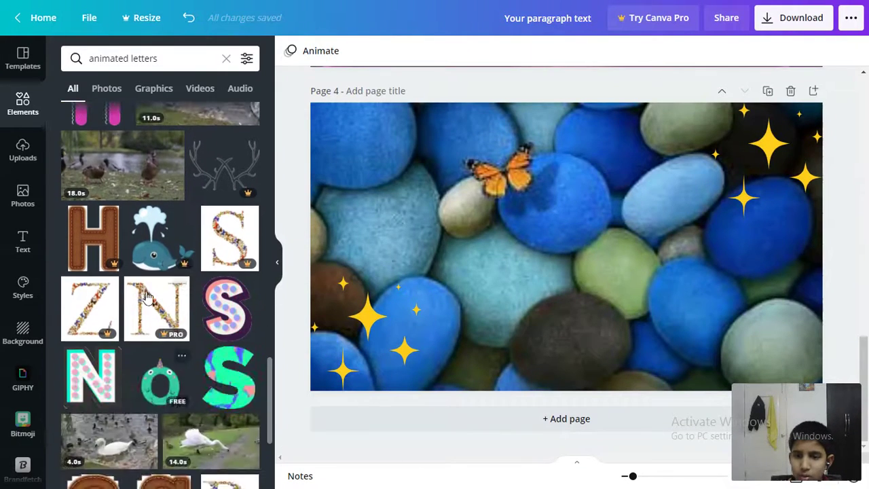
{"action": "scroll", "coordinate": [68, 252], "scroll_direction": "down", "scroll_amount": 1}
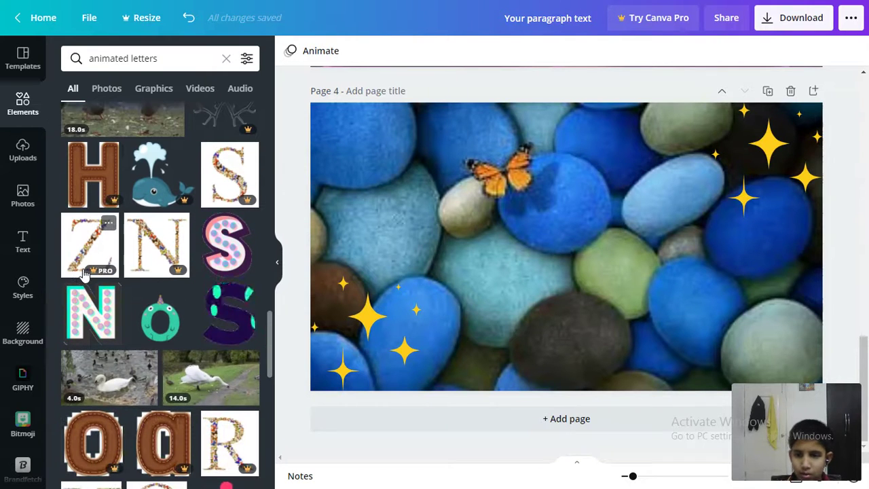
{"action": "scroll", "coordinate": [81, 277], "scroll_direction": "down", "scroll_amount": 1}
{"action": "scroll", "coordinate": [95, 275], "scroll_direction": "down", "scroll_amount": 1}
{"action": "scroll", "coordinate": [116, 275], "scroll_direction": "down", "scroll_amount": 1}
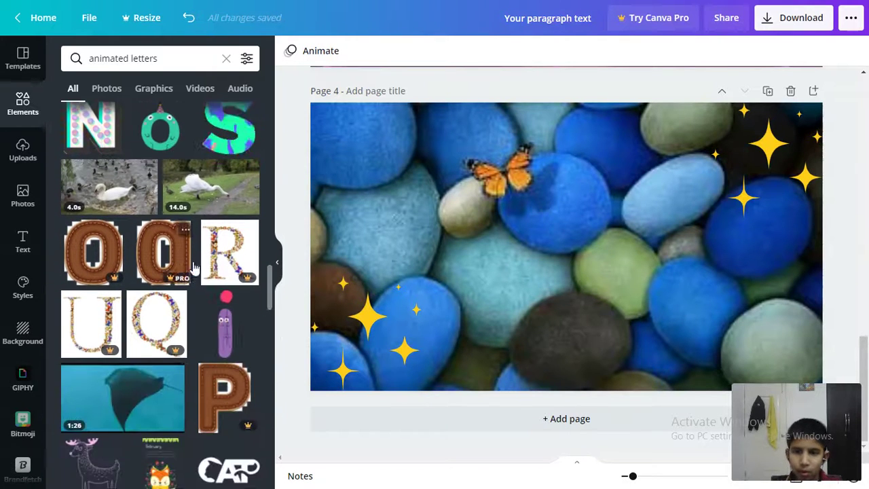
{"action": "scroll", "coordinate": [143, 274], "scroll_direction": "up", "scroll_amount": 1}
{"action": "scroll", "coordinate": [163, 274], "scroll_direction": "up", "scroll_amount": 1}
{"action": "scroll", "coordinate": [163, 274], "scroll_direction": "down", "scroll_amount": 1}
{"action": "scroll", "coordinate": [165, 273], "scroll_direction": "down", "scroll_amount": 3}
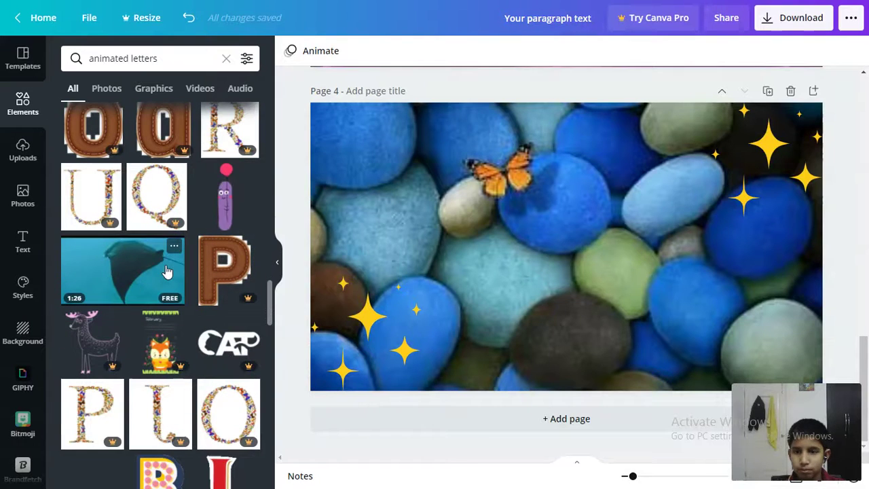
{"action": "scroll", "coordinate": [168, 269], "scroll_direction": "down", "scroll_amount": 1}
{"action": "scroll", "coordinate": [171, 258], "scroll_direction": "down", "scroll_amount": 2}
{"action": "scroll", "coordinate": [177, 224], "scroll_direction": "down", "scroll_amount": 1}
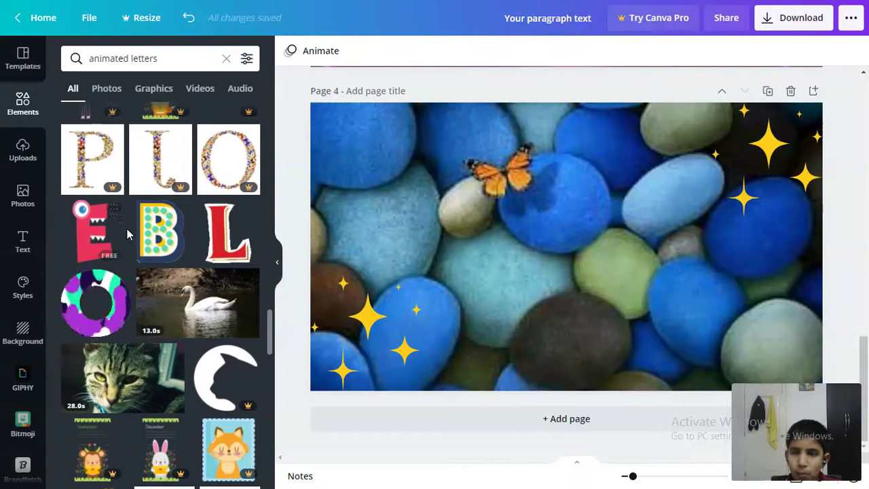
{"action": "scroll", "coordinate": [135, 234], "scroll_direction": "down", "scroll_amount": 2}
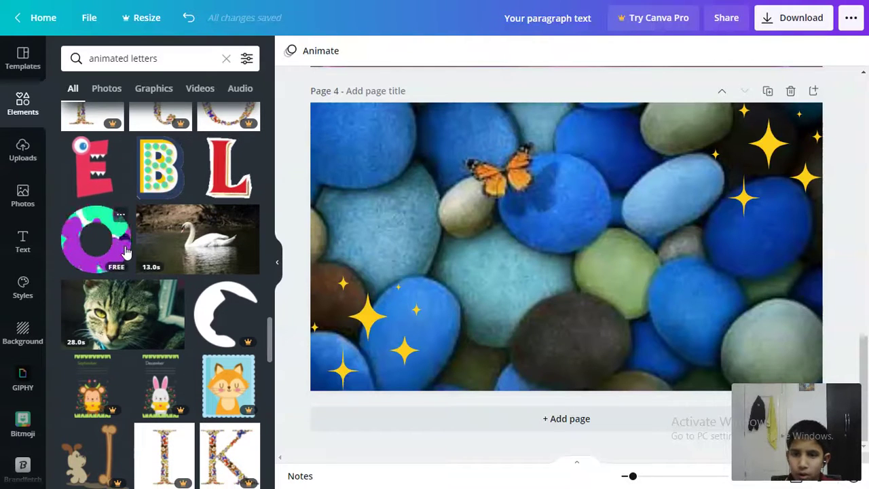
{"action": "scroll", "coordinate": [128, 248], "scroll_direction": "down", "scroll_amount": 1}
{"action": "scroll", "coordinate": [128, 247], "scroll_direction": "down", "scroll_amount": 2}
{"action": "scroll", "coordinate": [128, 248], "scroll_direction": "down", "scroll_amount": 2}
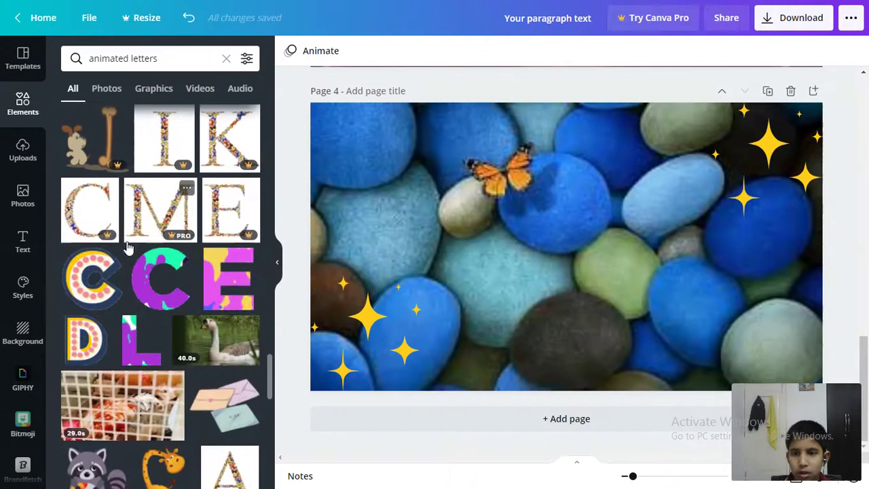
{"action": "scroll", "coordinate": [128, 248], "scroll_direction": "down", "scroll_amount": 2}
{"action": "scroll", "coordinate": [132, 244], "scroll_direction": "down", "scroll_amount": 2}
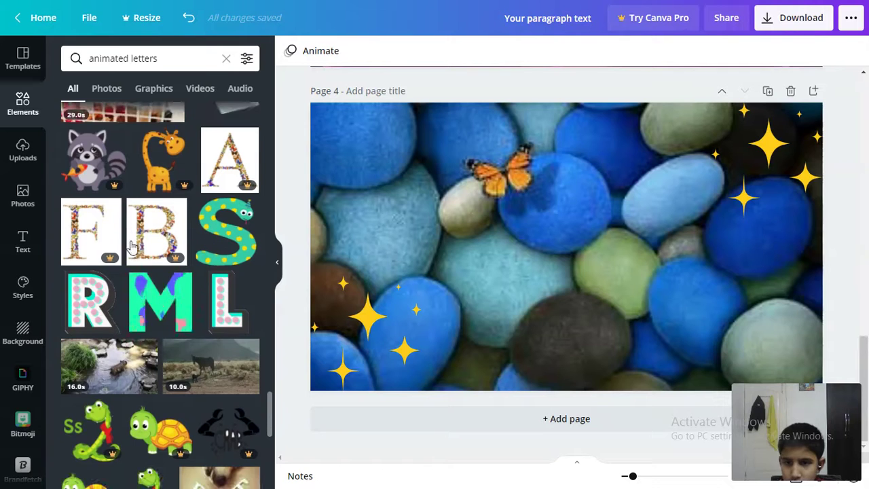
{"action": "scroll", "coordinate": [133, 246], "scroll_direction": "down", "scroll_amount": 1}
{"action": "scroll", "coordinate": [133, 246], "scroll_direction": "down", "scroll_amount": 3}
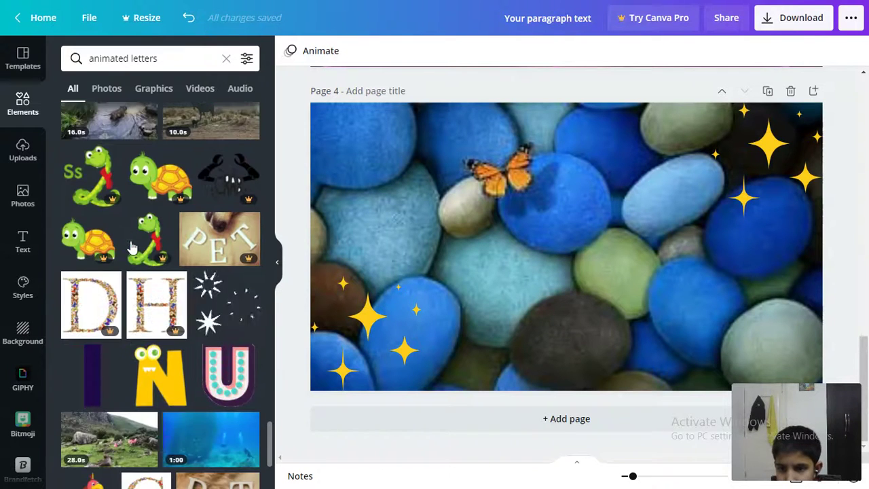
{"action": "scroll", "coordinate": [130, 246], "scroll_direction": "down", "scroll_amount": 3}
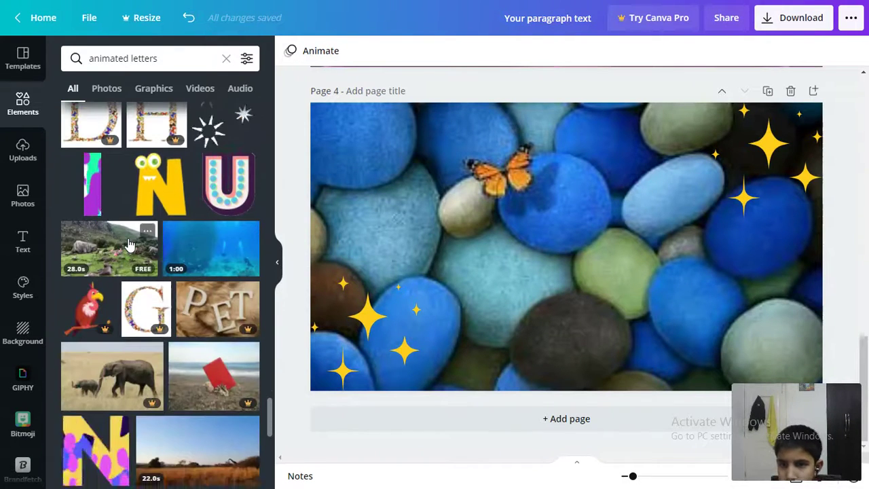
{"action": "scroll", "coordinate": [129, 247], "scroll_direction": "down", "scroll_amount": 2}
{"action": "scroll", "coordinate": [128, 253], "scroll_direction": "down", "scroll_amount": 3}
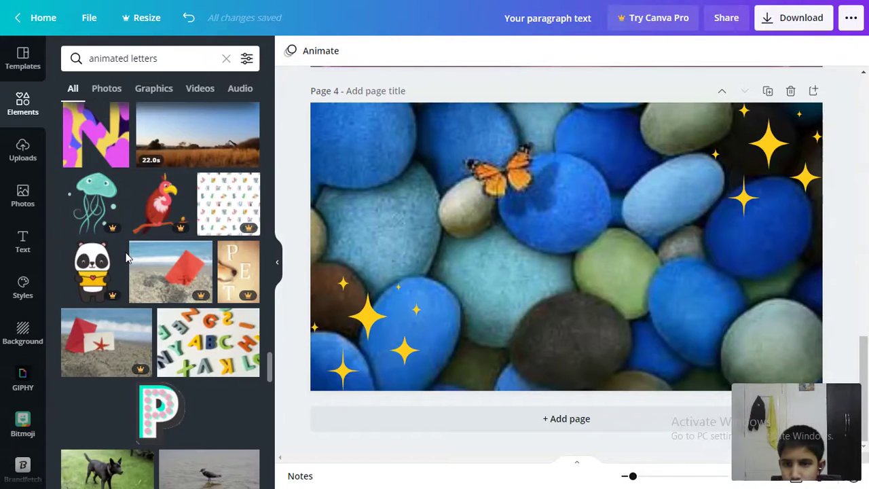
{"action": "scroll", "coordinate": [128, 258], "scroll_direction": "down", "scroll_amount": 1}
{"action": "scroll", "coordinate": [133, 265], "scroll_direction": "down", "scroll_amount": 2}
{"action": "scroll", "coordinate": [134, 266], "scroll_direction": "down", "scroll_amount": 1}
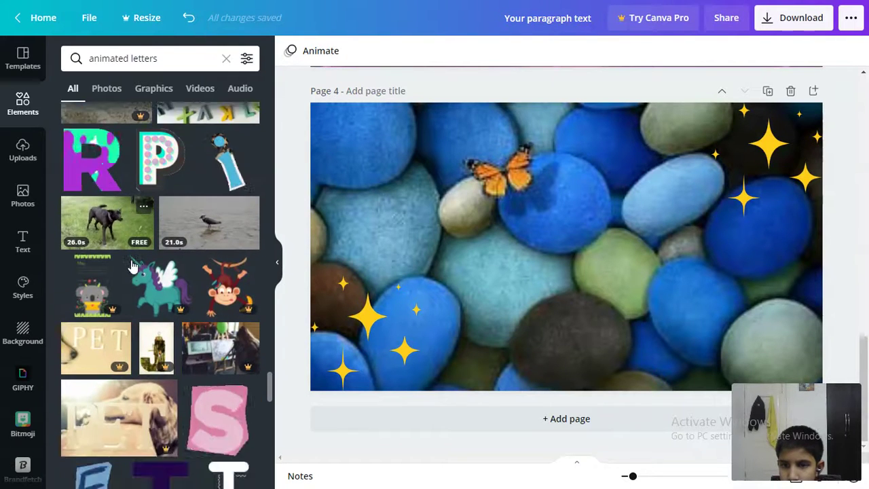
{"action": "scroll", "coordinate": [133, 266], "scroll_direction": "down", "scroll_amount": 1}
{"action": "scroll", "coordinate": [133, 265], "scroll_direction": "down", "scroll_amount": 2}
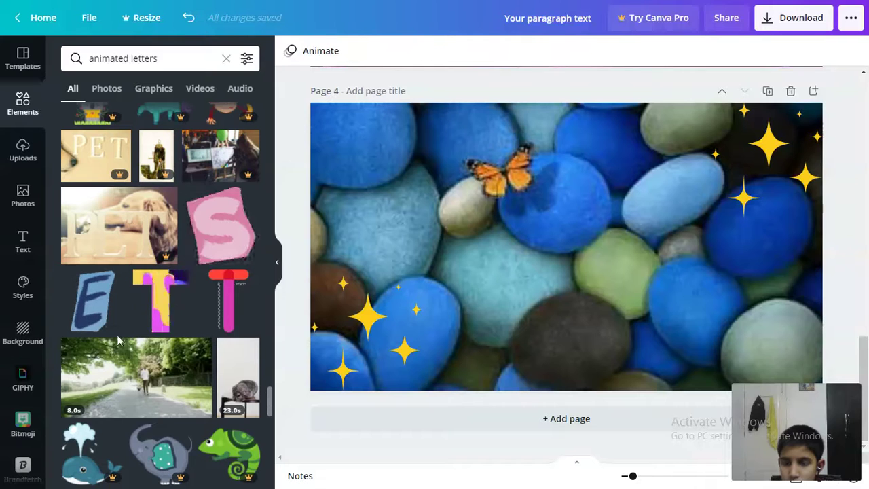
{"action": "scroll", "coordinate": [124, 319], "scroll_direction": "down", "scroll_amount": 2}
{"action": "scroll", "coordinate": [132, 318], "scroll_direction": "down", "scroll_amount": 2}
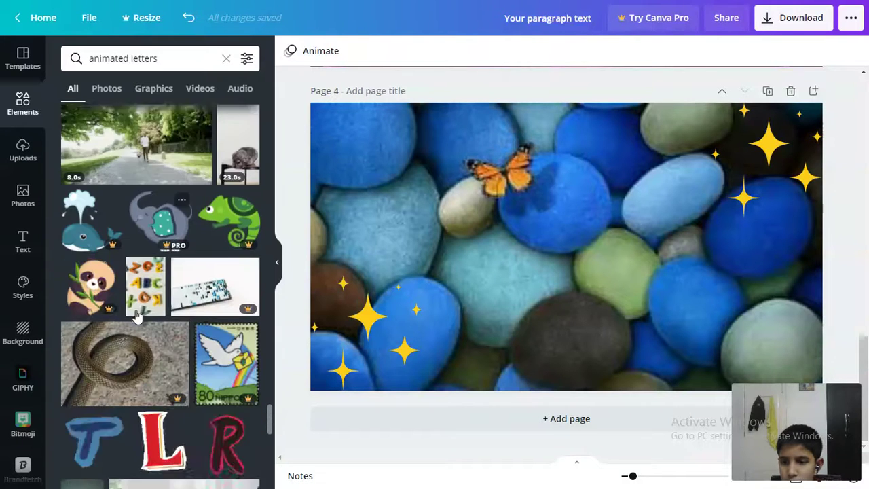
{"action": "scroll", "coordinate": [140, 316], "scroll_direction": "down", "scroll_amount": 1}
{"action": "scroll", "coordinate": [144, 322], "scroll_direction": "down", "scroll_amount": 1}
{"action": "scroll", "coordinate": [229, 316], "scroll_direction": "down", "scroll_amount": 1}
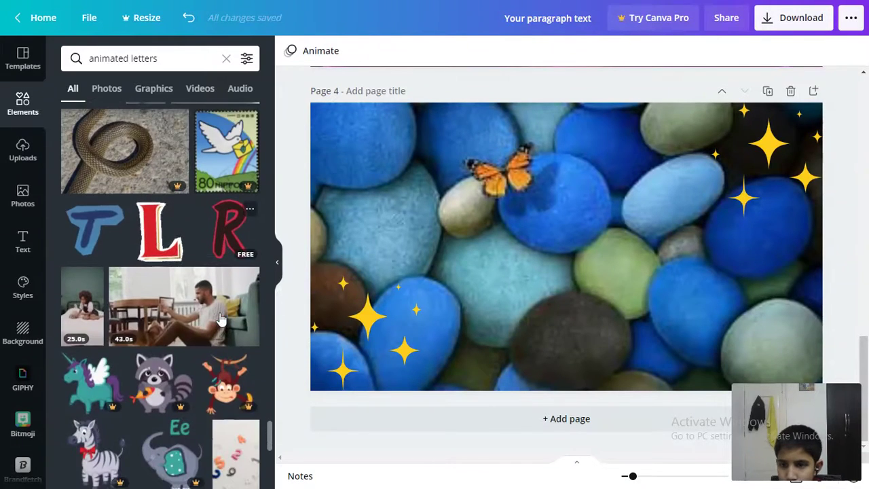
{"action": "scroll", "coordinate": [229, 315], "scroll_direction": "down", "scroll_amount": 3}
{"action": "scroll", "coordinate": [228, 314], "scroll_direction": "down", "scroll_amount": 1}
{"action": "scroll", "coordinate": [226, 312], "scroll_direction": "down", "scroll_amount": 3}
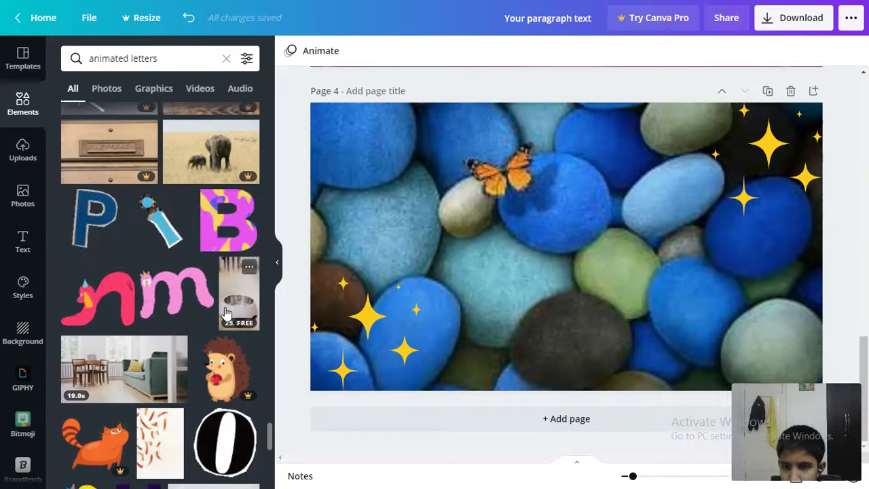
{"action": "scroll", "coordinate": [175, 298], "scroll_direction": "down", "scroll_amount": 1}
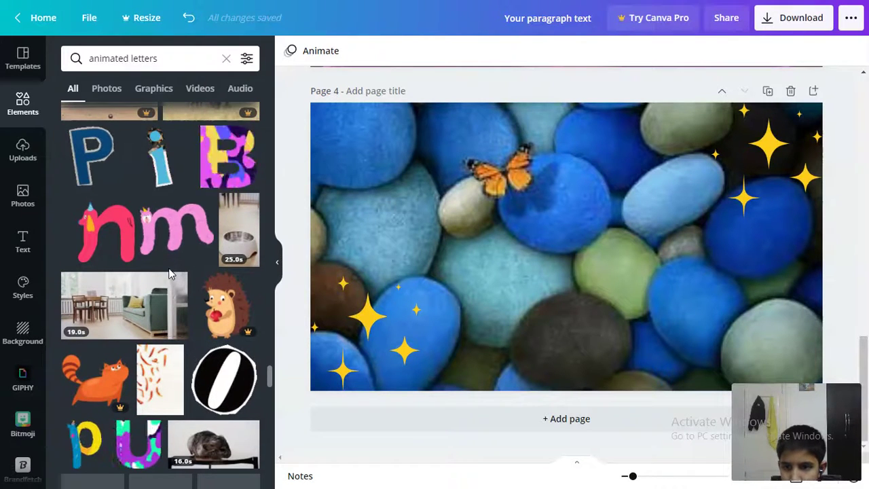
{"action": "scroll", "coordinate": [175, 277], "scroll_direction": "down", "scroll_amount": 2}
{"action": "scroll", "coordinate": [173, 284], "scroll_direction": "down", "scroll_amount": 3}
{"action": "scroll", "coordinate": [173, 284], "scroll_direction": "down", "scroll_amount": 3}
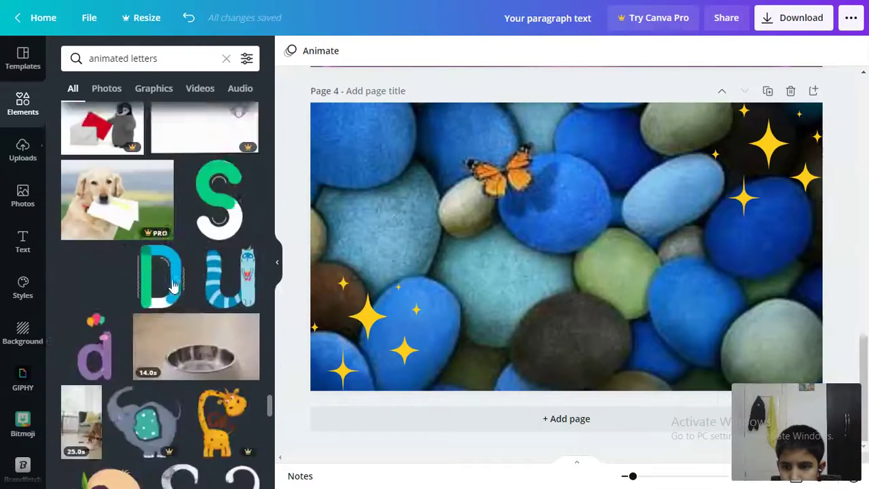
{"action": "scroll", "coordinate": [170, 289], "scroll_direction": "down", "scroll_amount": 1}
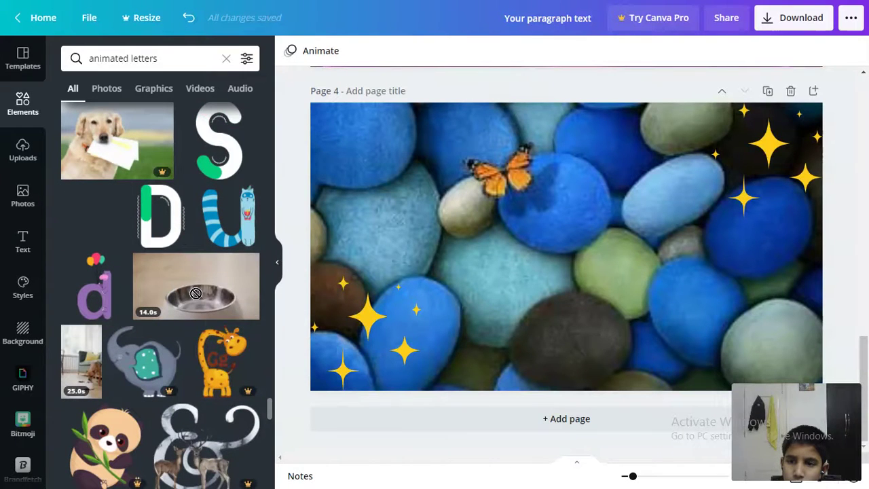
Step: Drop the animated pink-and-purple g onto page 4, shrunk and placed left of centre on the pebbles
{"action": "mouse_move", "coordinate": [195, 293]}
{"action": "left_mouse_down"}
{"action": "mouse_move", "coordinate": [516, 224]}
{"action": "mouse_move", "coordinate": [381, 187]}
{"action": "left_mouse_up"}
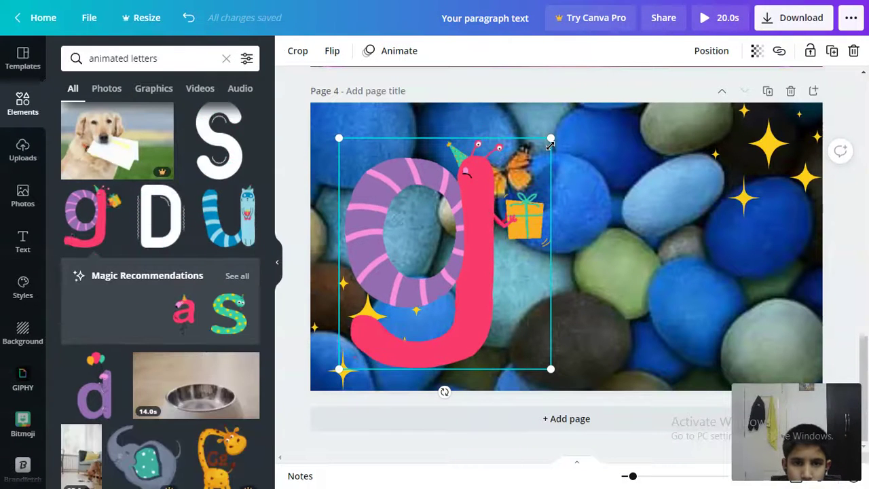
{"action": "left_click_drag", "start_coordinate": [550, 139], "coordinate": [472, 232]}
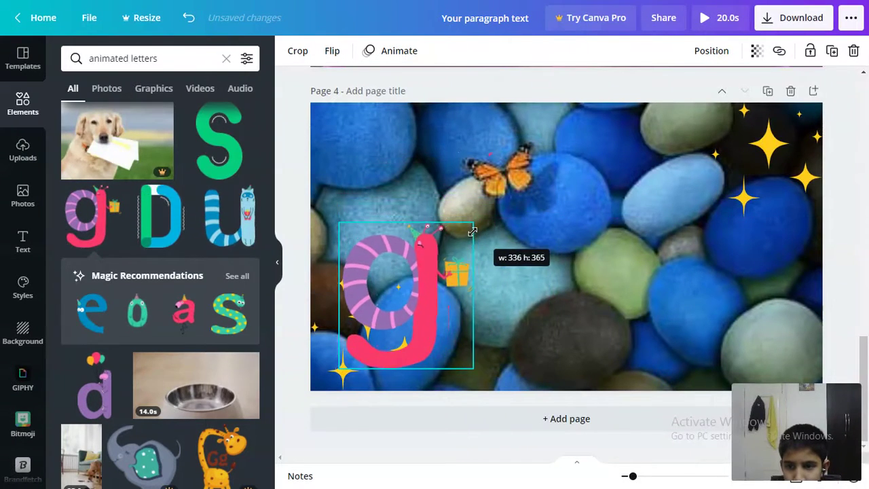
{"action": "left_click_drag", "start_coordinate": [420, 268], "coordinate": [462, 207]}
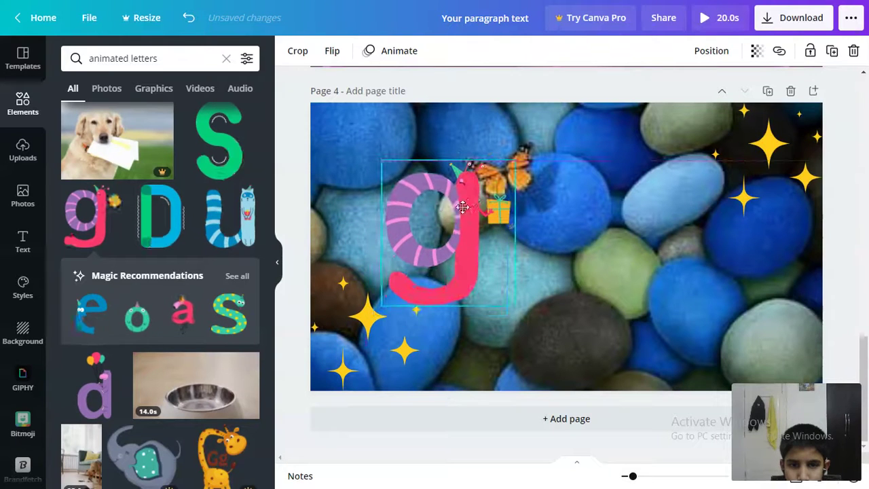
{"action": "left_click_drag", "start_coordinate": [516, 160], "coordinate": [467, 213]}
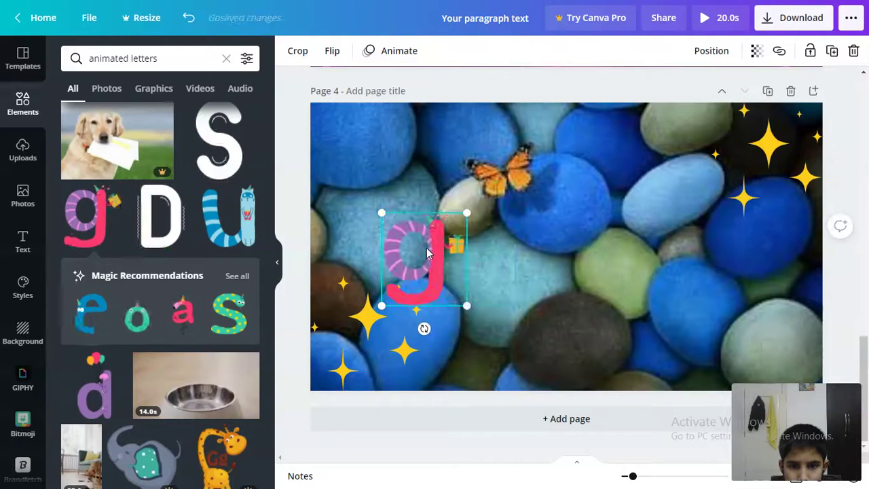
{"action": "left_click_drag", "start_coordinate": [427, 253], "coordinate": [433, 242]}
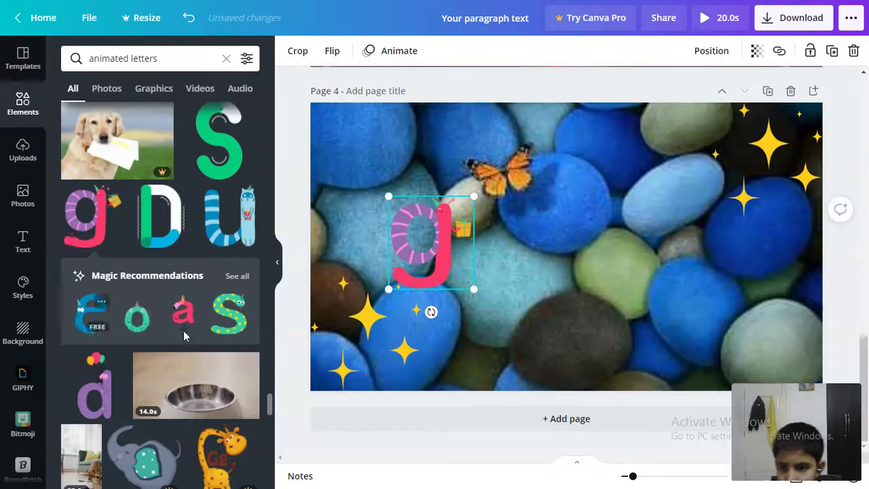
Step: Add the matching balloon r, shrink it and line it up beside the g to read 'gr'
{"action": "left_click", "coordinate": [238, 276]}
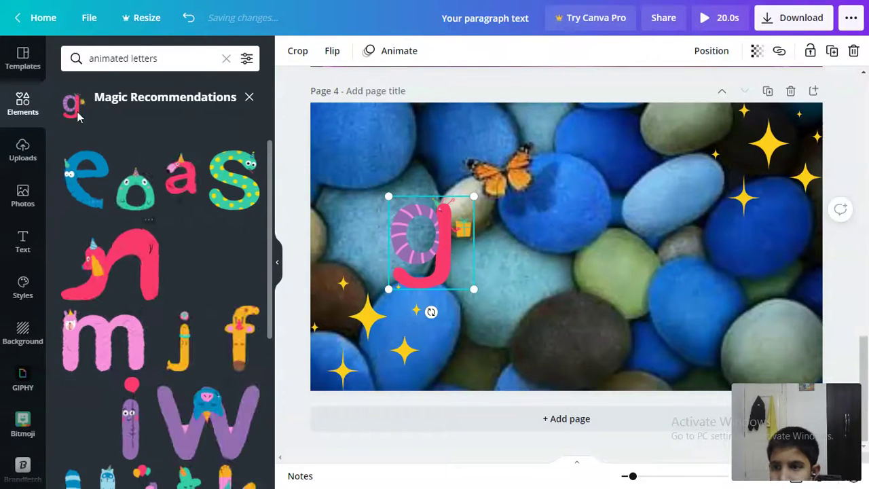
{"action": "scroll", "coordinate": [112, 298], "scroll_direction": "down", "scroll_amount": 2}
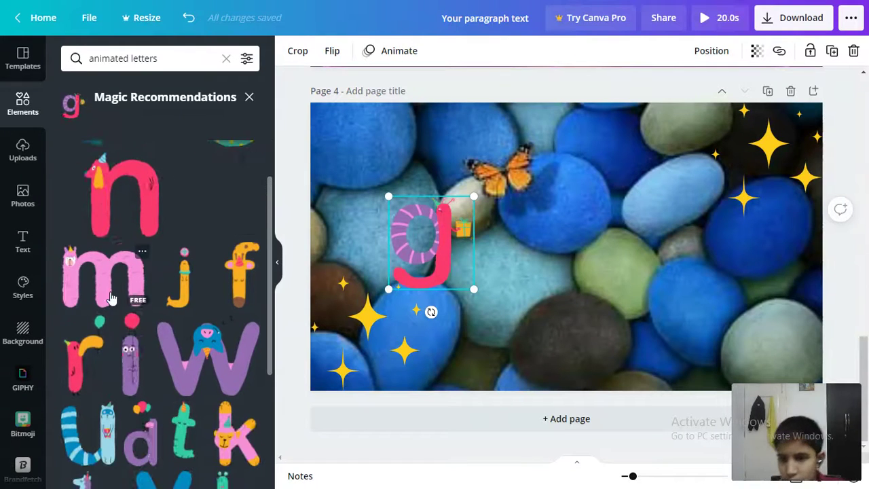
{"action": "scroll", "coordinate": [112, 299], "scroll_direction": "down", "scroll_amount": 2}
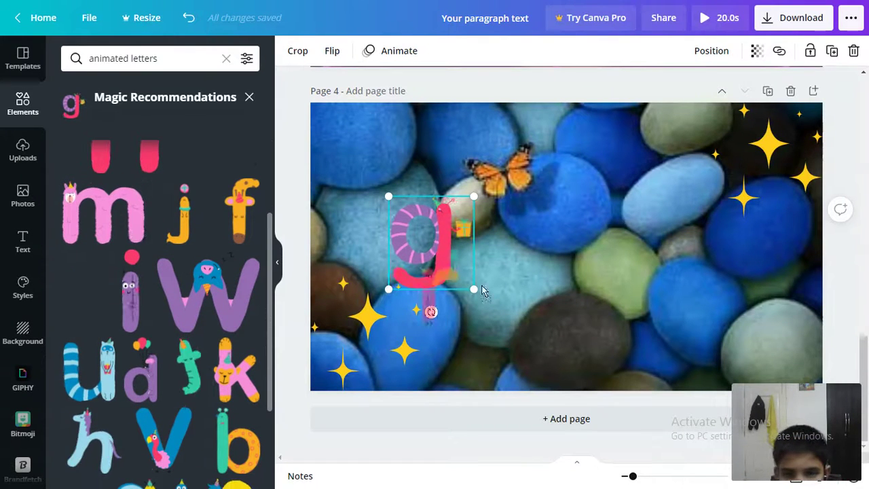
{"action": "left_click", "coordinate": [595, 129]}
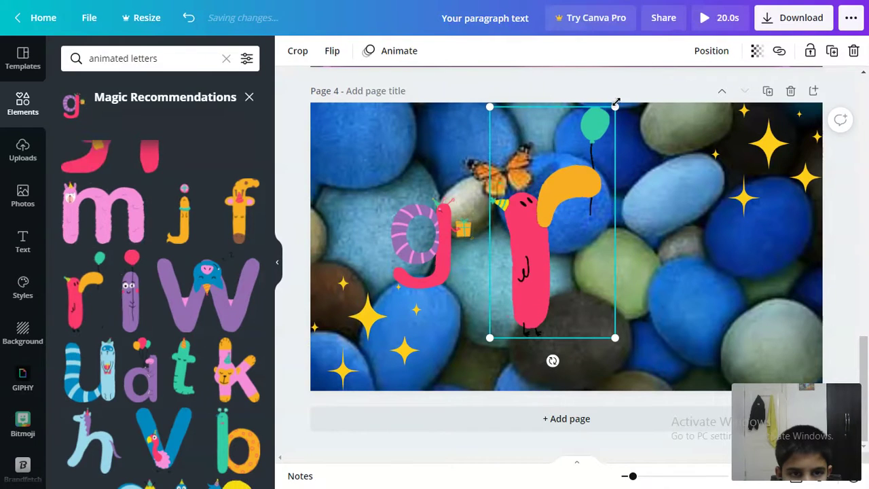
{"action": "left_click_drag", "start_coordinate": [615, 105], "coordinate": [555, 218]}
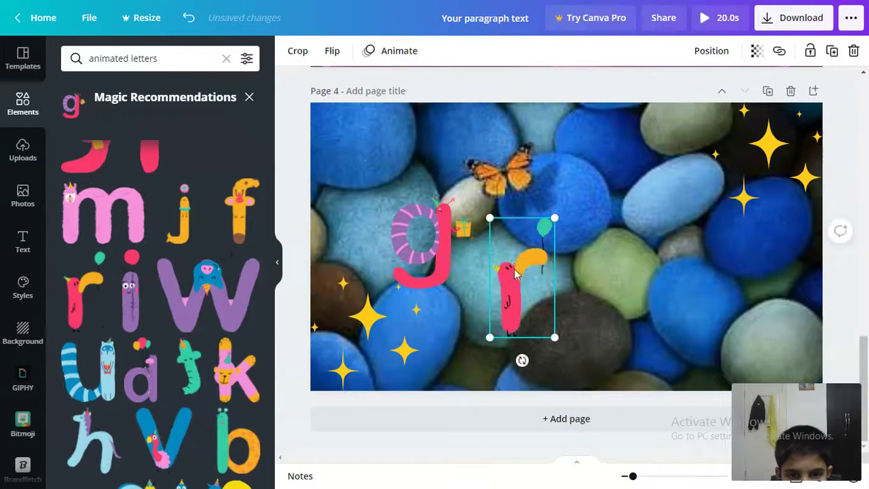
{"action": "left_click_drag", "start_coordinate": [515, 274], "coordinate": [498, 216]}
{"action": "left_click_drag", "start_coordinate": [425, 261], "coordinate": [397, 244]}
{"action": "left_click_drag", "start_coordinate": [485, 234], "coordinate": [458, 224]}
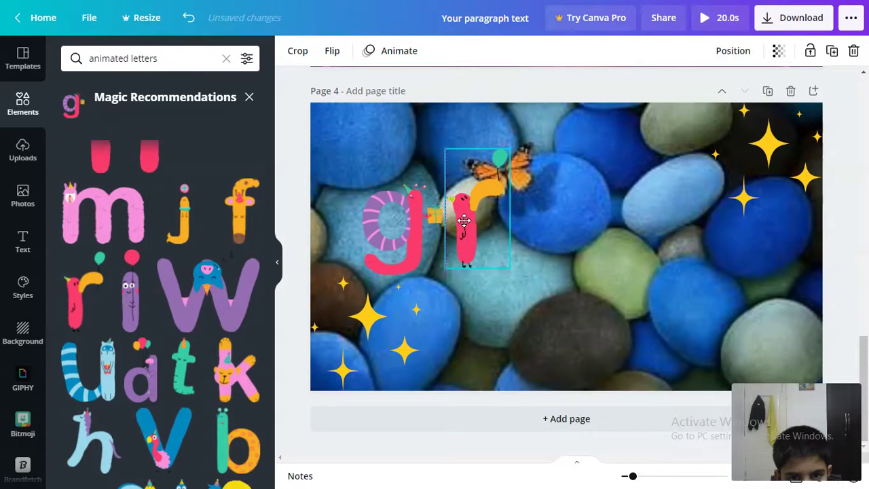
Step: Shrink the bottom-left and top-right sparkle clusters on page 4 into smaller corner groups
{"action": "left_click", "coordinate": [421, 298]}
{"action": "left_click_drag", "start_coordinate": [410, 285], "coordinate": [389, 313]}
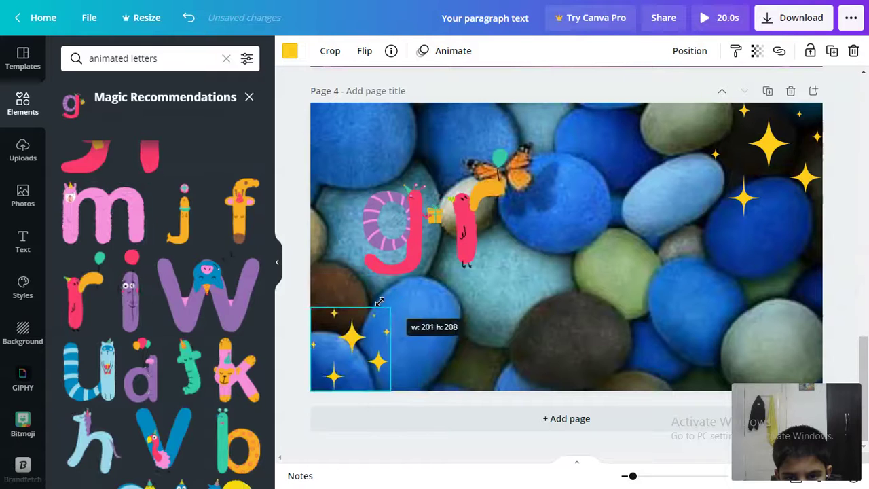
{"action": "left_click", "coordinate": [747, 197]}
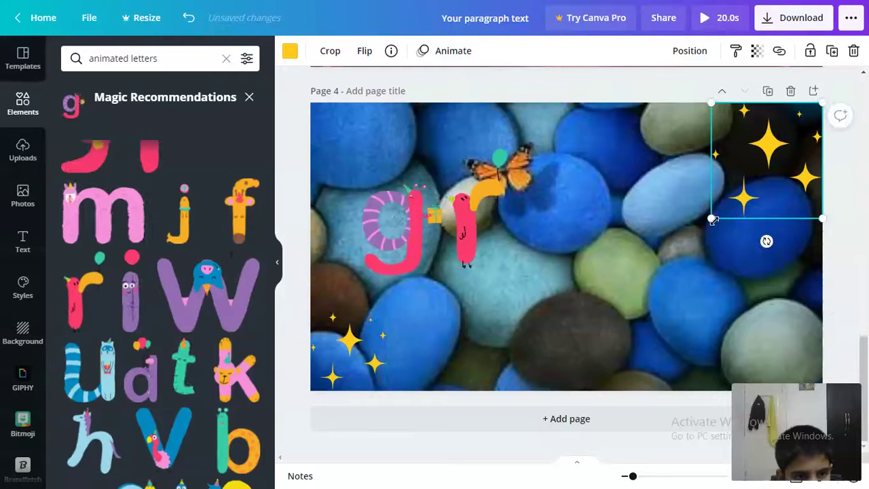
{"action": "left_click_drag", "start_coordinate": [713, 219], "coordinate": [769, 202]}
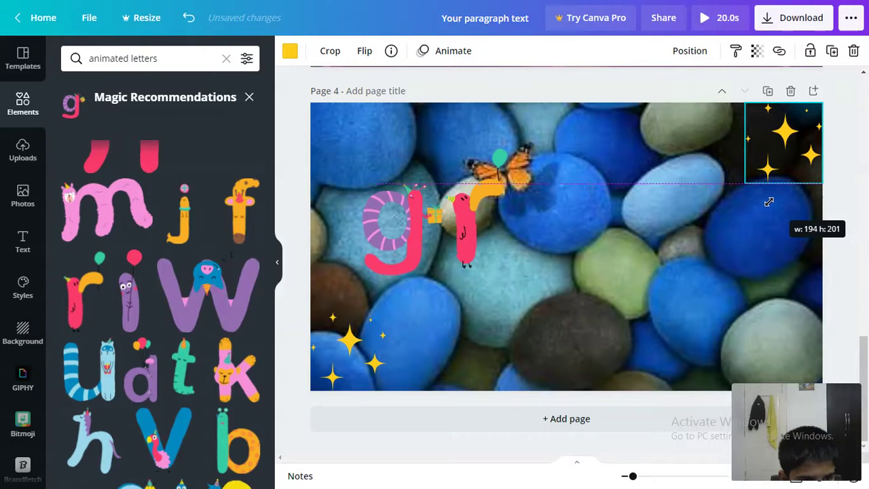
{"action": "left_click_drag", "start_coordinate": [768, 208], "coordinate": [770, 207]}
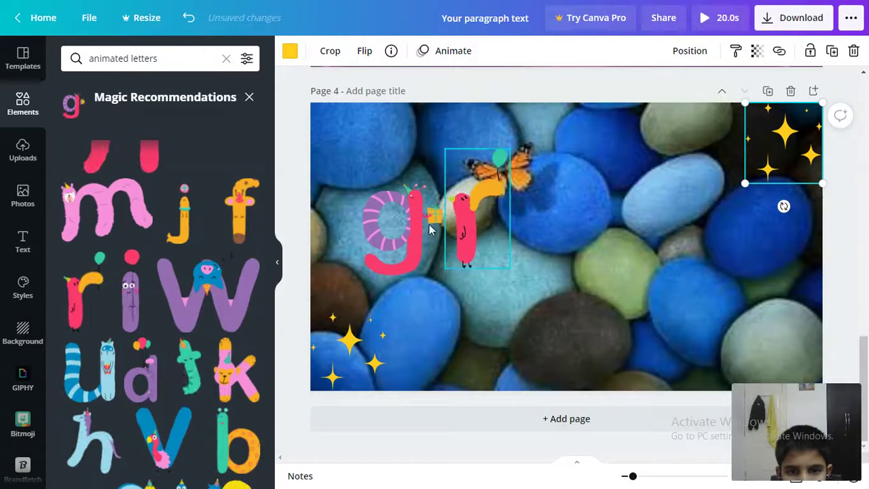
Step: Shift the g slightly left and move the red r right after it
{"action": "left_click_drag", "start_coordinate": [393, 232], "coordinate": [361, 232]}
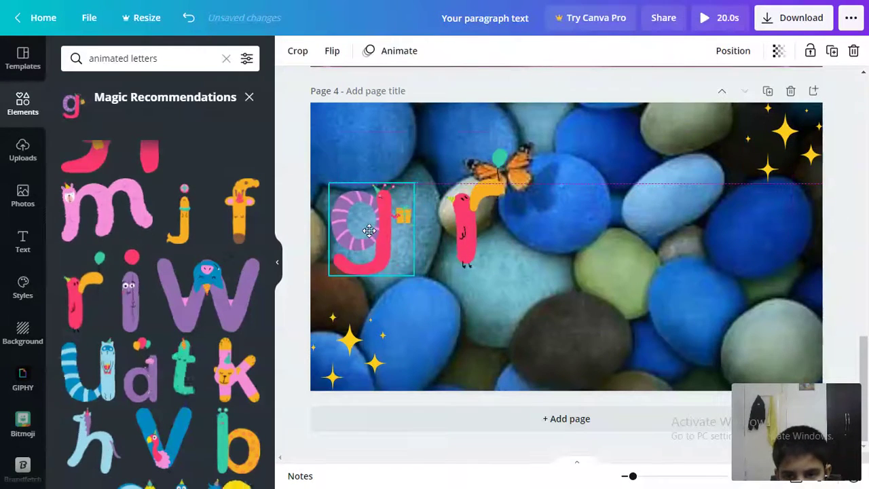
{"action": "left_click", "coordinate": [428, 233]}
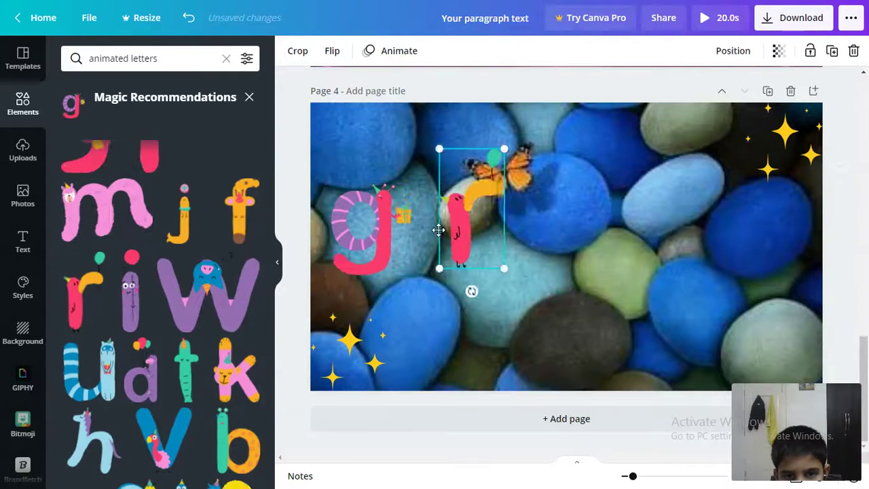
{"action": "left_click_drag", "start_coordinate": [472, 231], "coordinate": [435, 231]}
Step: Add the flamingo a after the r, shrunk to match, so page 4 spells 'gra'
{"action": "scroll", "coordinate": [195, 259], "scroll_direction": "up", "scroll_amount": 2}
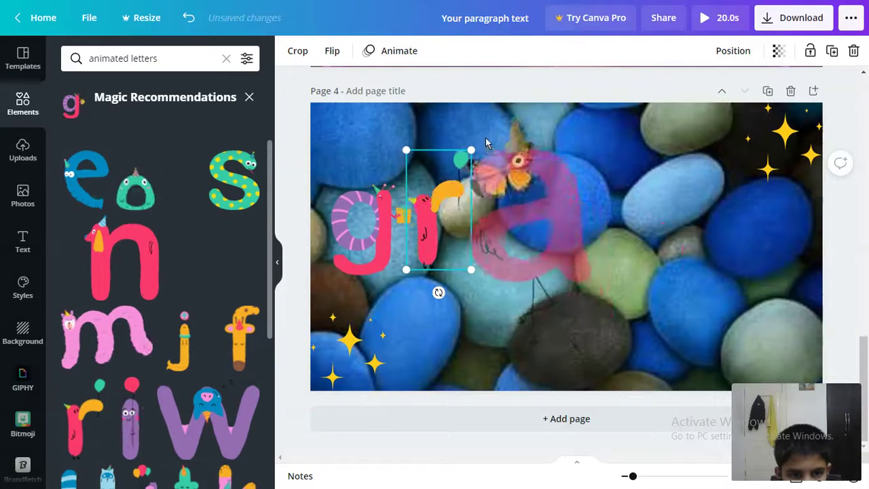
{"action": "left_click_drag", "start_coordinate": [539, 249], "coordinate": [543, 217]}
{"action": "mouse_move", "coordinate": [599, 115]}
{"action": "left_mouse_down"}
{"action": "mouse_move", "coordinate": [536, 234]}
{"action": "mouse_move", "coordinate": [491, 234]}
{"action": "left_mouse_up"}
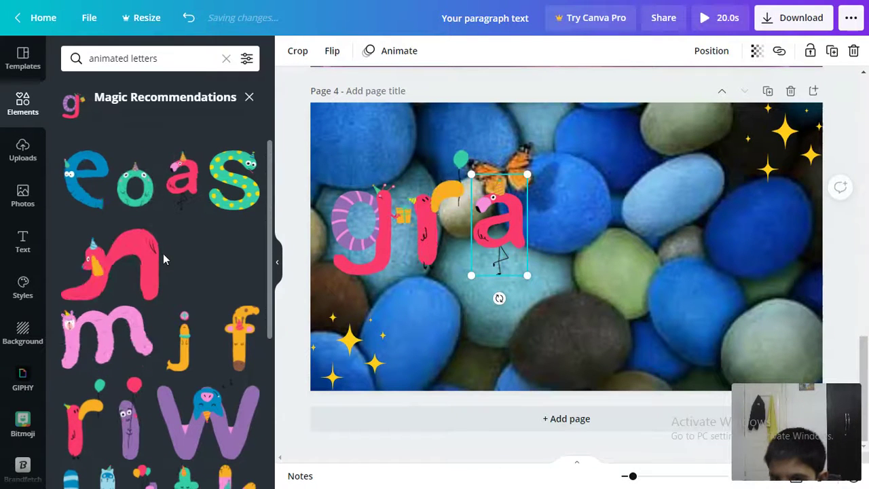
{"action": "scroll", "coordinate": [163, 254], "scroll_direction": "down", "scroll_amount": 3}
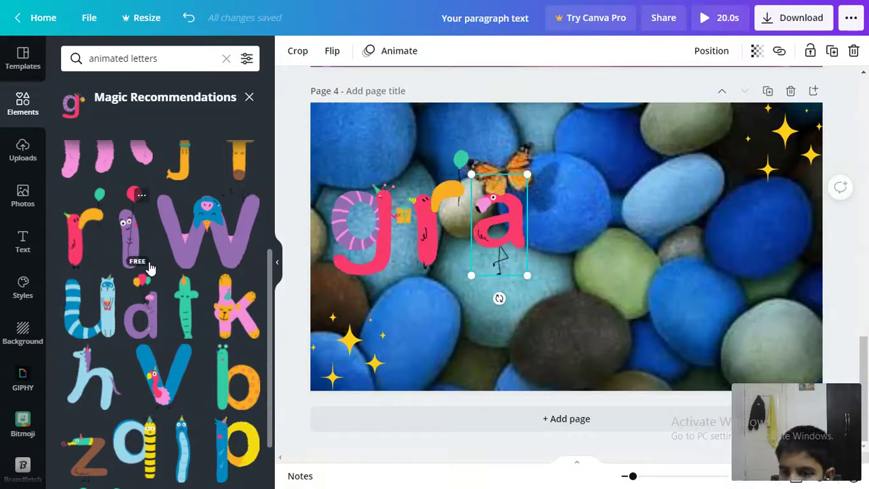
{"action": "scroll", "coordinate": [151, 269], "scroll_direction": "up", "scroll_amount": 3}
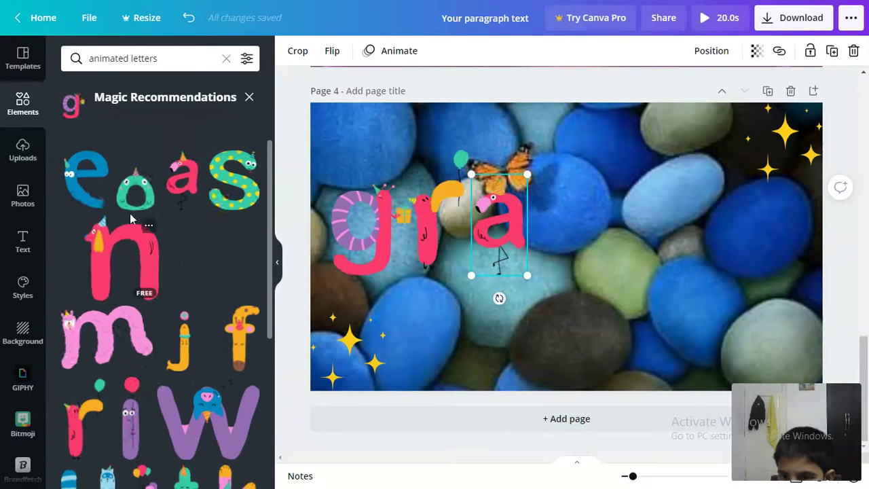
{"action": "scroll", "coordinate": [248, 229], "scroll_direction": "down", "scroll_amount": 1}
{"action": "scroll", "coordinate": [231, 224], "scroll_direction": "down", "scroll_amount": 1}
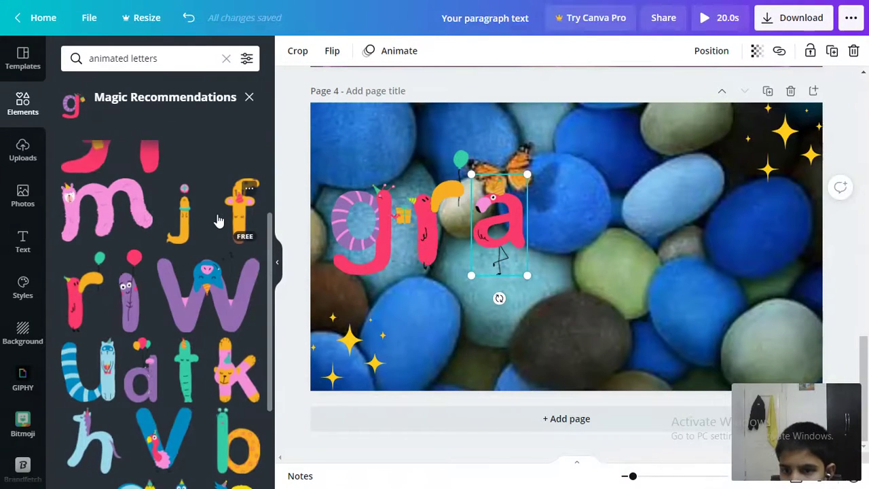
{"action": "scroll", "coordinate": [217, 221], "scroll_direction": "down", "scroll_amount": 1}
{"action": "mouse_move", "coordinate": [207, 231]}
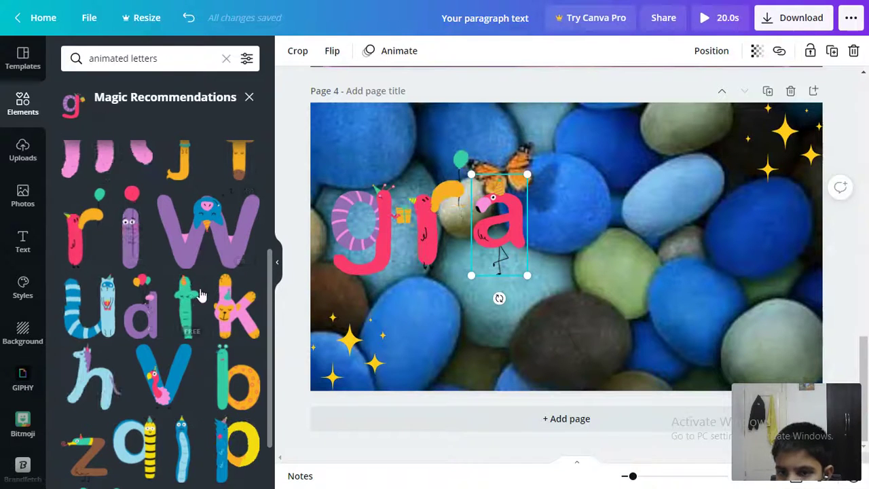
Step: Add the green t and blue e after 'gra', each shrunk to letter size
{"action": "left_click_drag", "start_coordinate": [357, 317], "coordinate": [611, 193]}
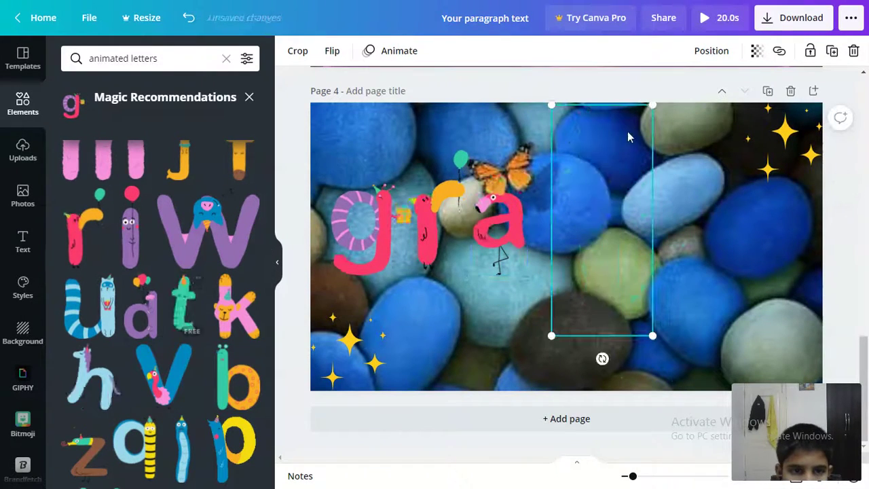
{"action": "left_click_drag", "start_coordinate": [651, 102], "coordinate": [595, 237]}
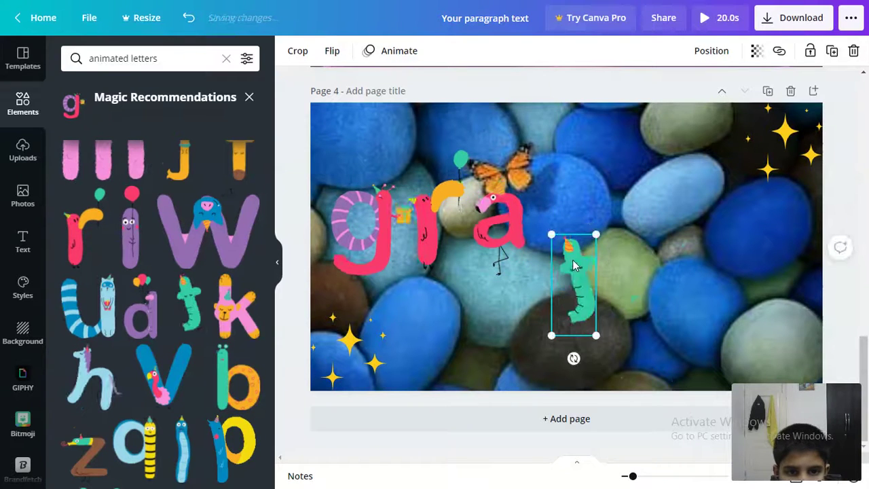
{"action": "mouse_move", "coordinate": [574, 276]}
{"action": "left_mouse_down"}
{"action": "mouse_move", "coordinate": [565, 216]}
{"action": "mouse_move", "coordinate": [556, 224]}
{"action": "left_mouse_up"}
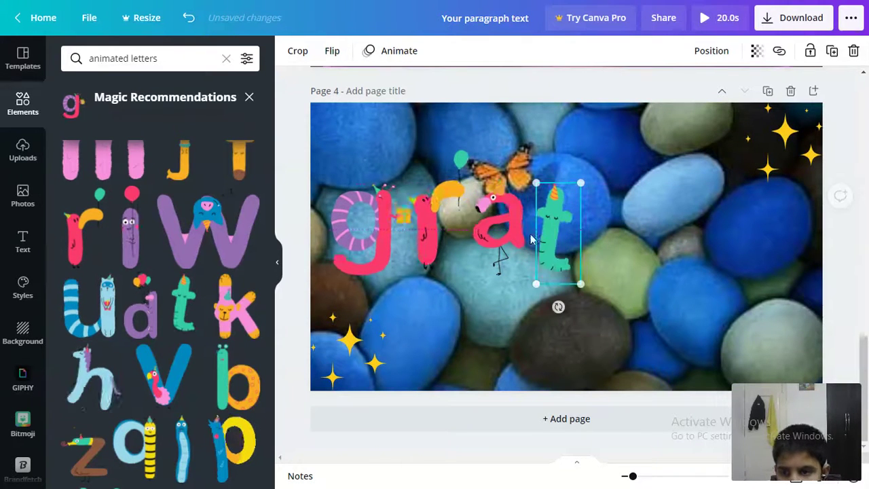
{"action": "scroll", "coordinate": [141, 343], "scroll_direction": "up", "scroll_amount": 3}
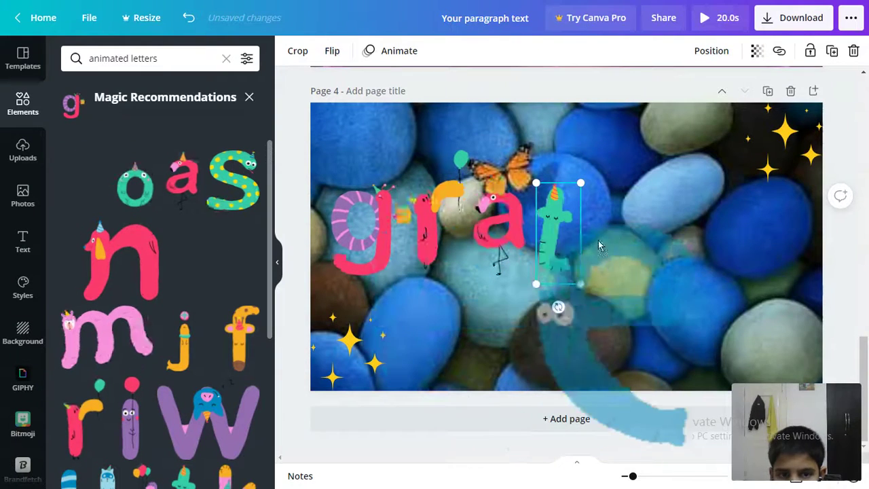
{"action": "left_click_drag", "start_coordinate": [339, 266], "coordinate": [633, 184]}
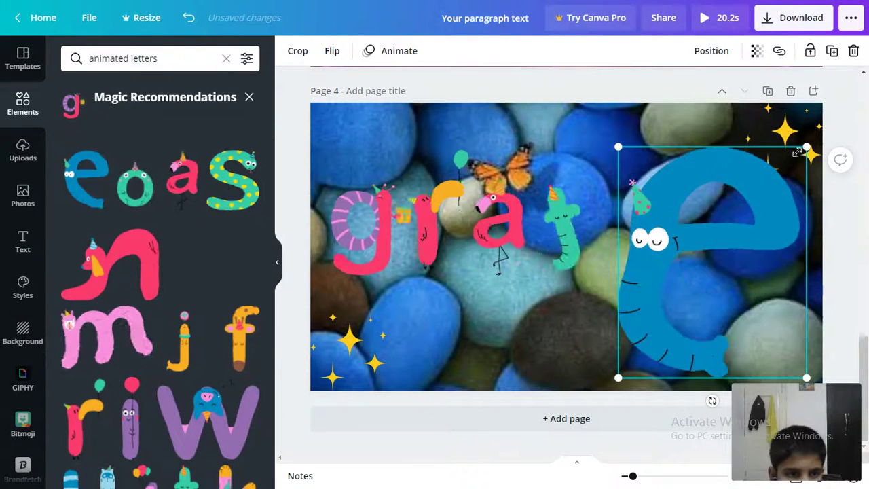
{"action": "mouse_move", "coordinate": [806, 147]}
{"action": "left_mouse_down"}
{"action": "mouse_move", "coordinate": [639, 336]}
{"action": "mouse_move", "coordinate": [606, 235]}
{"action": "left_mouse_up"}
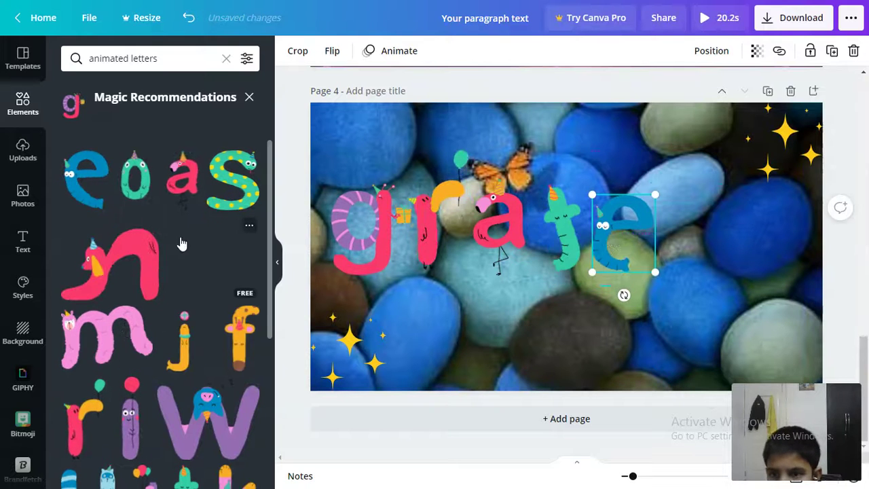
Step: Add the orange f, shrunk and nudged close beside the e to spell 'gratef'
{"action": "left_click_drag", "start_coordinate": [243, 336], "coordinate": [625, 165]}
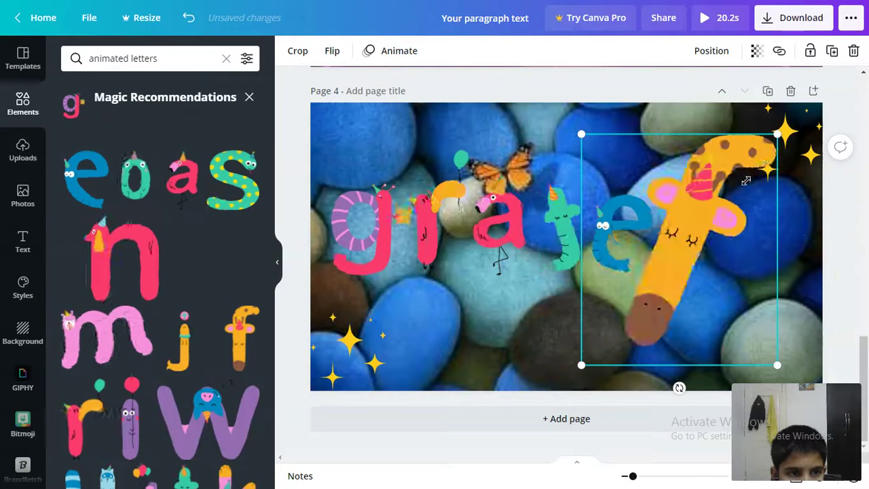
{"action": "left_click_drag", "start_coordinate": [776, 136], "coordinate": [643, 292]}
{"action": "mouse_move", "coordinate": [602, 338]}
{"action": "left_mouse_down"}
{"action": "mouse_move", "coordinate": [686, 248]}
{"action": "mouse_move", "coordinate": [679, 254]}
{"action": "left_mouse_up"}
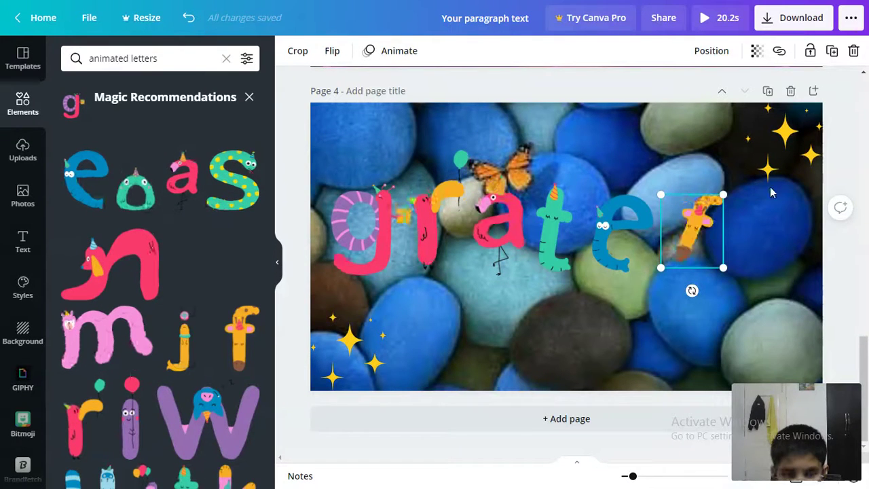
{"action": "left_click_drag", "start_coordinate": [706, 232], "coordinate": [689, 232]}
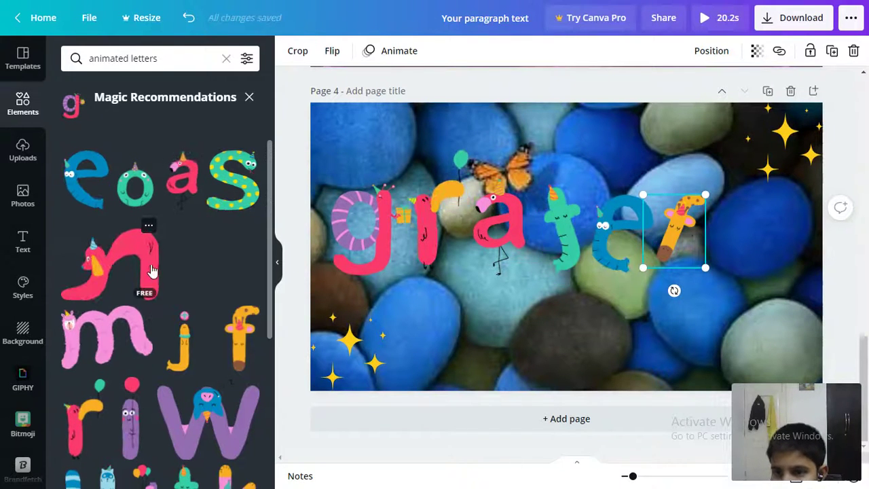
{"action": "scroll", "coordinate": [152, 270], "scroll_direction": "down", "scroll_amount": 2}
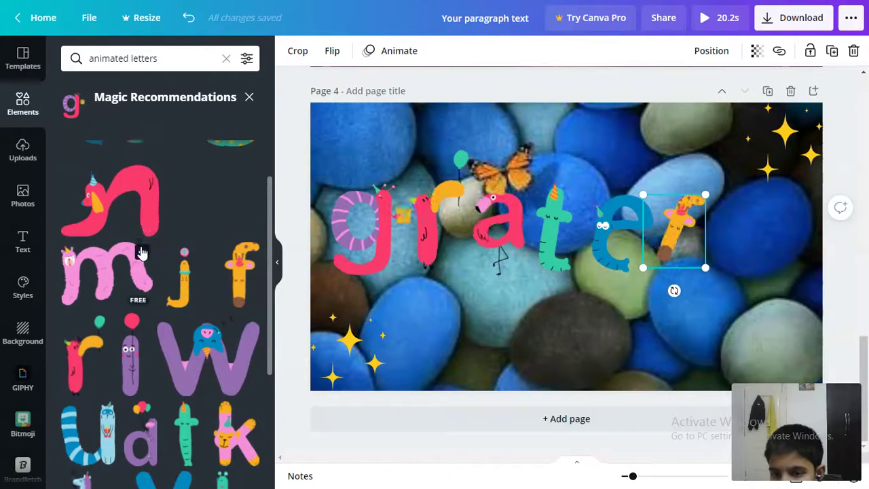
{"action": "scroll", "coordinate": [142, 253], "scroll_direction": "down", "scroll_amount": 2}
{"action": "scroll", "coordinate": [146, 284], "scroll_direction": "down", "scroll_amount": 2}
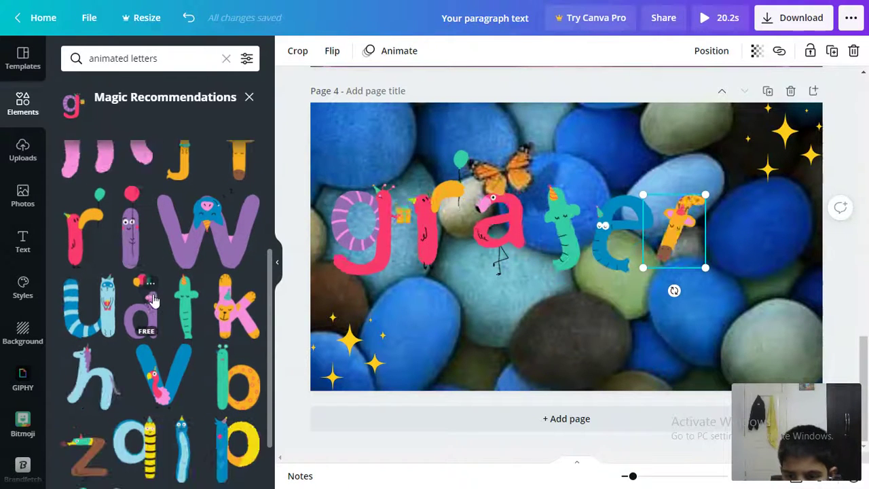
{"action": "scroll", "coordinate": [180, 341], "scroll_direction": "down", "scroll_amount": 2}
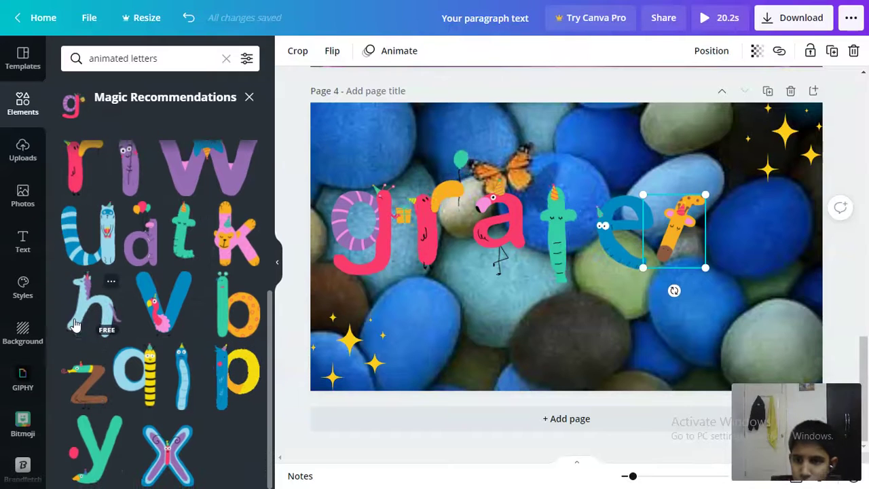
Step: Add the striped u after the f, resized to match, so the word reads 'gratefu'
{"action": "left_click_drag", "start_coordinate": [107, 252], "coordinate": [768, 129]}
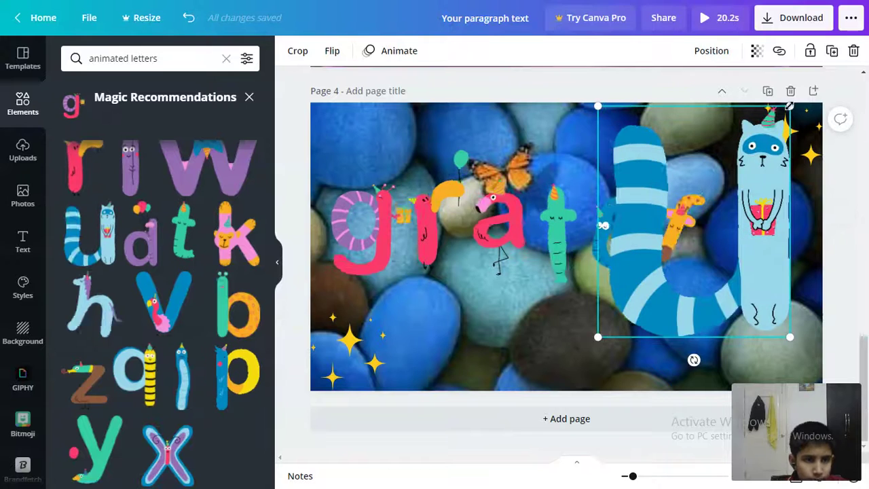
{"action": "left_click_drag", "start_coordinate": [790, 106], "coordinate": [672, 246]}
{"action": "left_click_drag", "start_coordinate": [650, 326], "coordinate": [762, 256]}
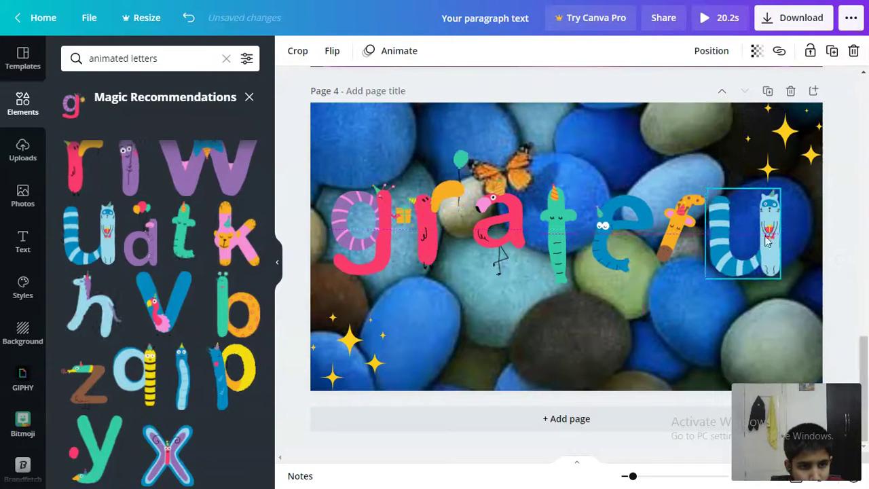
{"action": "left_click_drag", "start_coordinate": [781, 189], "coordinate": [753, 234]}
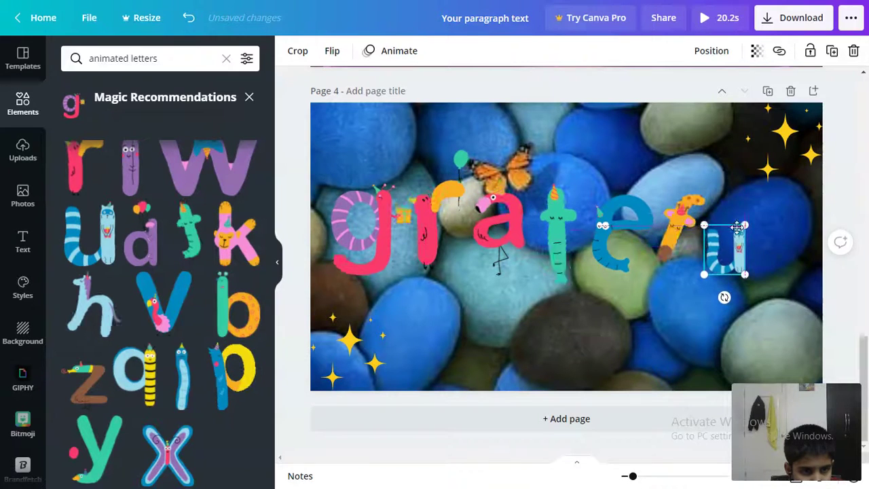
{"action": "mouse_move", "coordinate": [713, 263]}
{"action": "left_mouse_down"}
{"action": "mouse_move", "coordinate": [712, 275]}
{"action": "mouse_move", "coordinate": [731, 243]}
{"action": "left_mouse_up"}
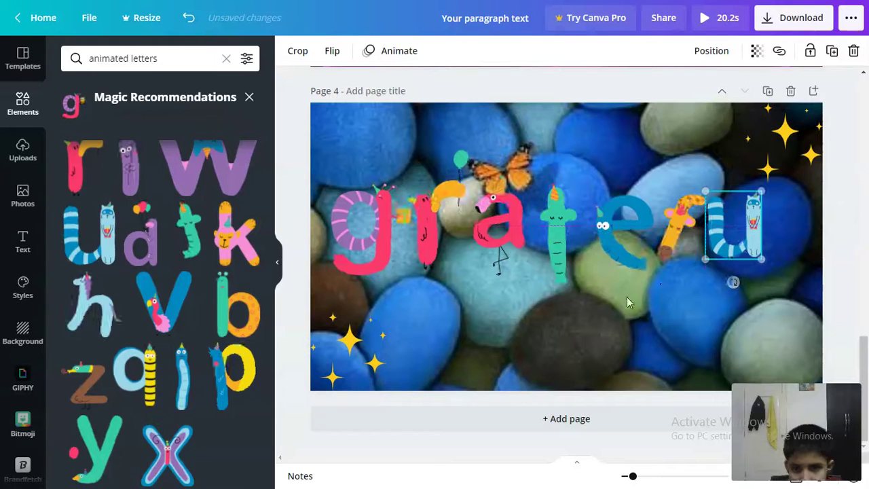
Step: Scroll through the animated letters results to find the yellow j
{"action": "scroll", "coordinate": [217, 291], "scroll_direction": "up", "scroll_amount": 4}
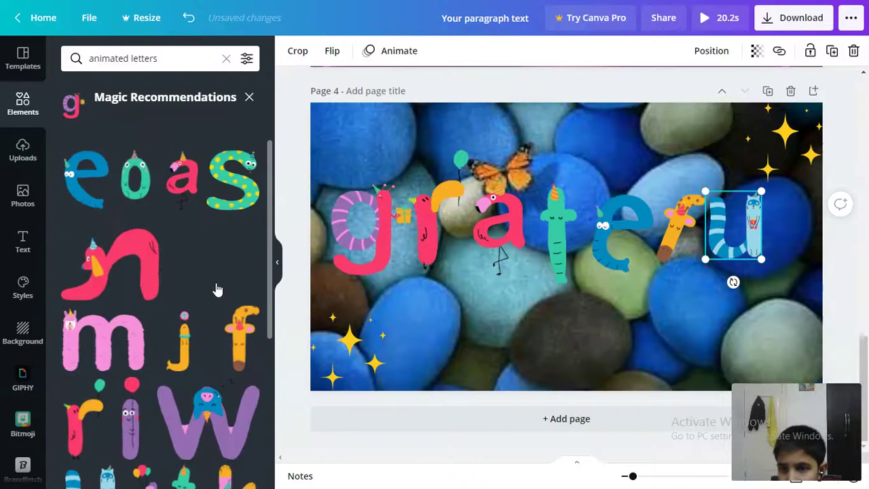
{"action": "scroll", "coordinate": [226, 355], "scroll_direction": "down", "scroll_amount": 1}
{"action": "scroll", "coordinate": [184, 362], "scroll_direction": "down", "scroll_amount": 1}
{"action": "scroll", "coordinate": [190, 357], "scroll_direction": "down", "scroll_amount": 1}
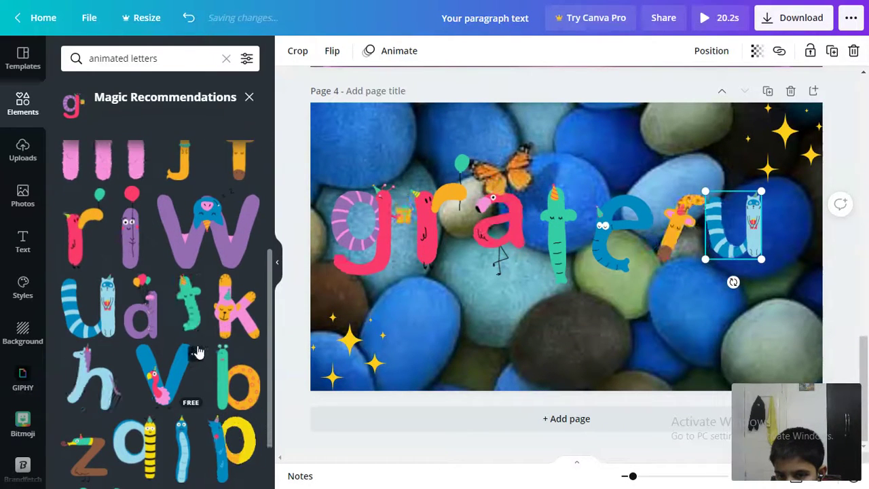
{"action": "scroll", "coordinate": [198, 349], "scroll_direction": "down", "scroll_amount": 1}
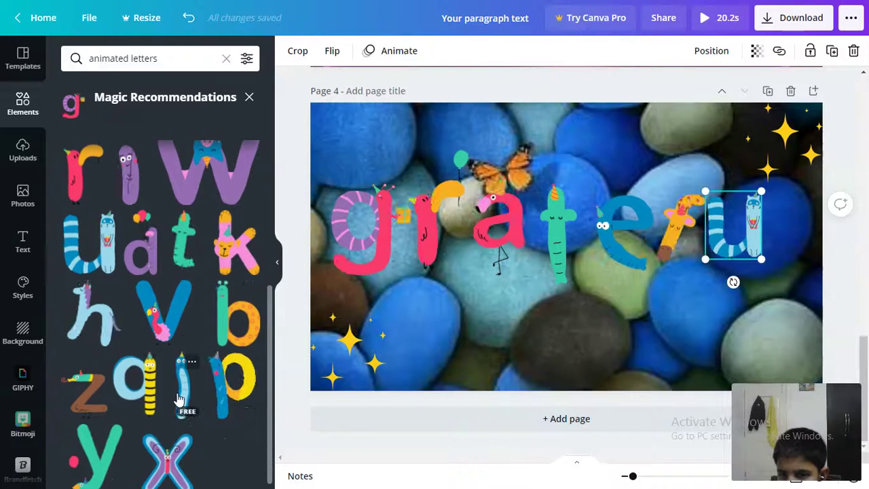
{"action": "scroll", "coordinate": [178, 399], "scroll_direction": "up", "scroll_amount": 1}
{"action": "scroll", "coordinate": [178, 399], "scroll_direction": "up", "scroll_amount": 1}
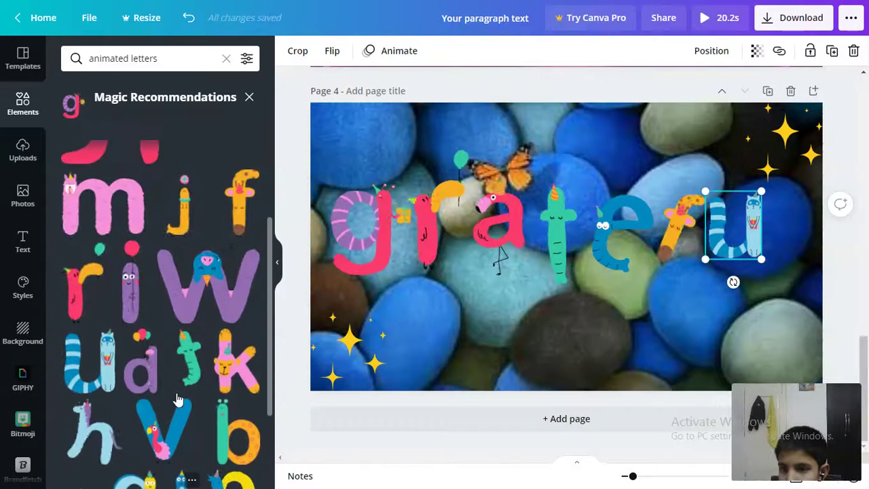
{"action": "scroll", "coordinate": [178, 399], "scroll_direction": "up", "scroll_amount": 1}
{"action": "scroll", "coordinate": [178, 399], "scroll_direction": "up", "scroll_amount": 1}
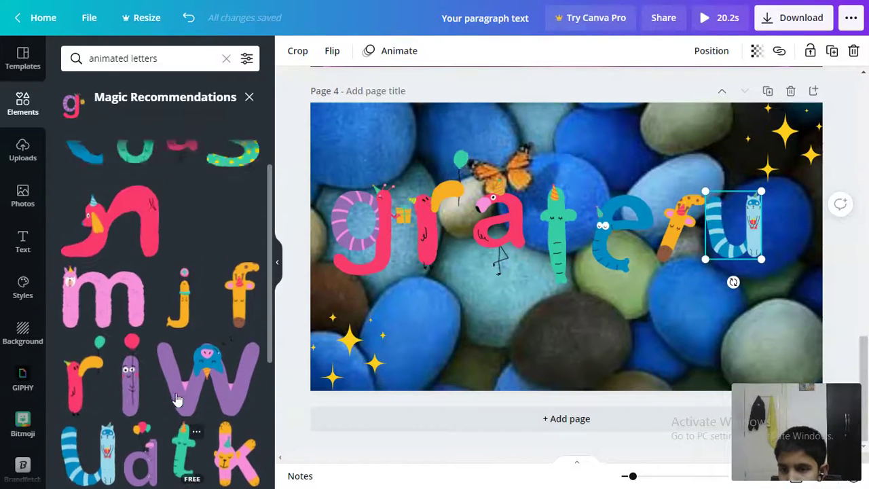
{"action": "scroll", "coordinate": [177, 400], "scroll_direction": "up", "scroll_amount": 1}
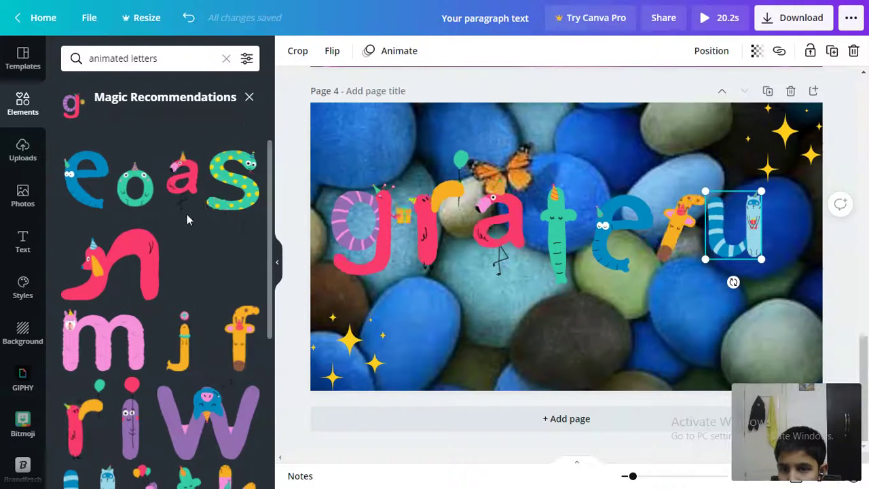
{"action": "scroll", "coordinate": [187, 231], "scroll_direction": "down", "scroll_amount": 1}
{"action": "scroll", "coordinate": [197, 238], "scroll_direction": "down", "scroll_amount": 3}
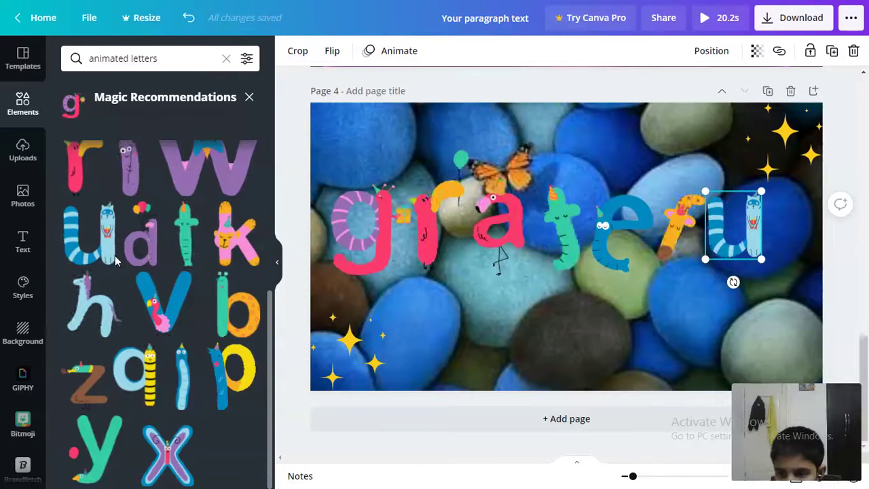
{"action": "scroll", "coordinate": [141, 341], "scroll_direction": "up", "scroll_amount": 2}
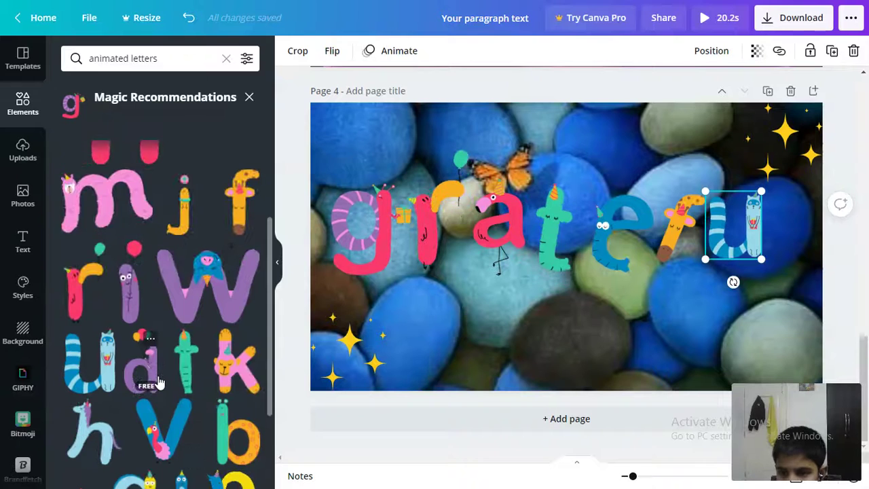
{"action": "scroll", "coordinate": [159, 382], "scroll_direction": "up", "scroll_amount": 1}
{"action": "scroll", "coordinate": [158, 382], "scroll_direction": "up", "scroll_amount": 1}
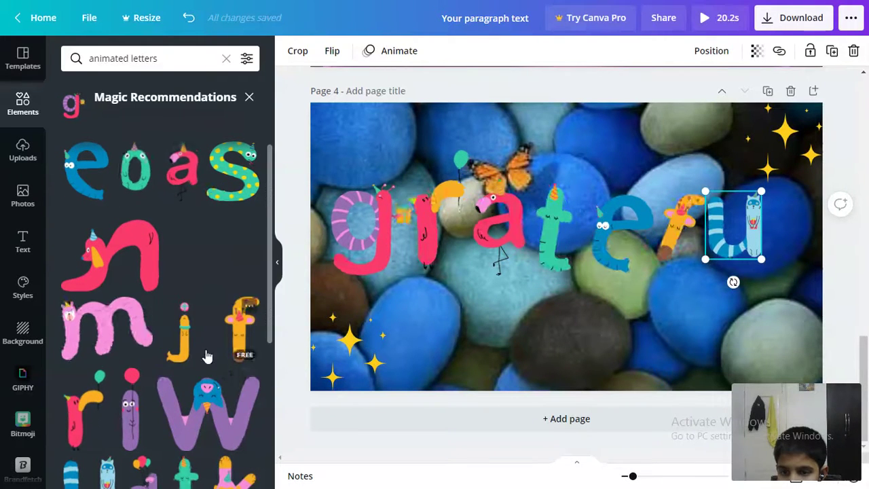
Step: Add the yellow j after the u and shrink it to match the other letters
{"action": "left_click_drag", "start_coordinate": [170, 350], "coordinate": [664, 177]}
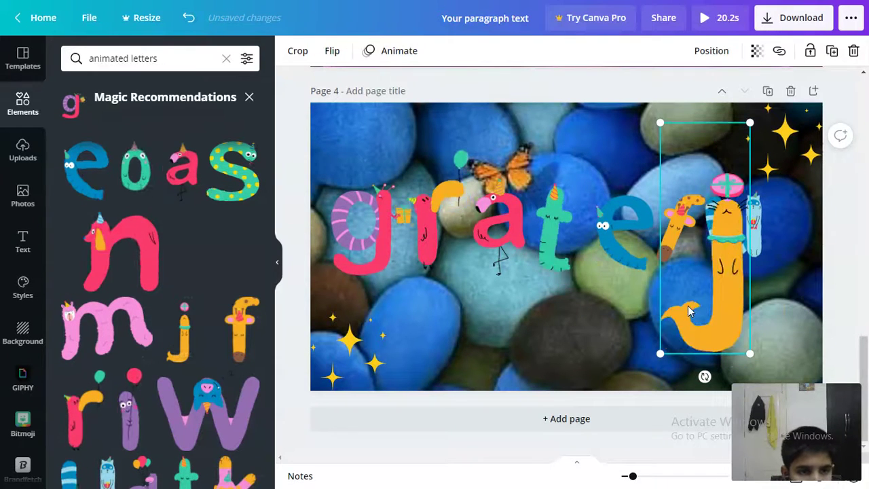
{"action": "left_click_drag", "start_coordinate": [685, 312], "coordinate": [726, 314]}
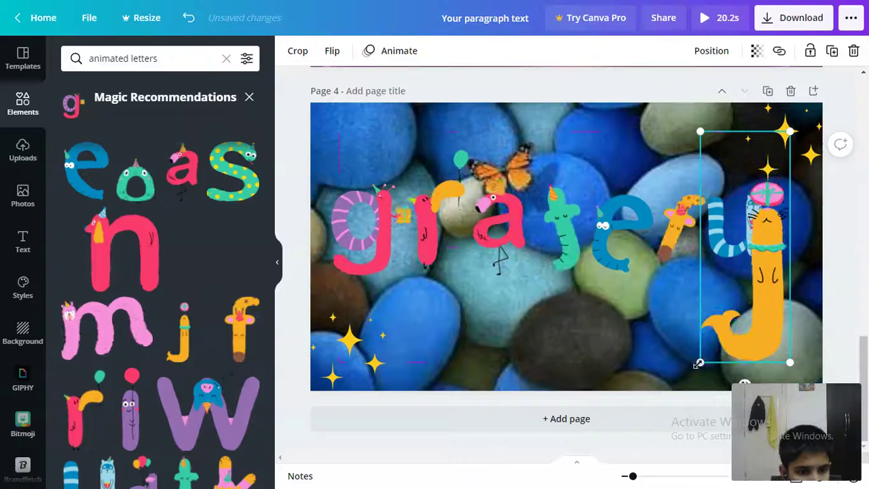
{"action": "left_click_drag", "start_coordinate": [701, 354], "coordinate": [724, 299]}
{"action": "left_click_drag", "start_coordinate": [779, 281], "coordinate": [806, 307]}
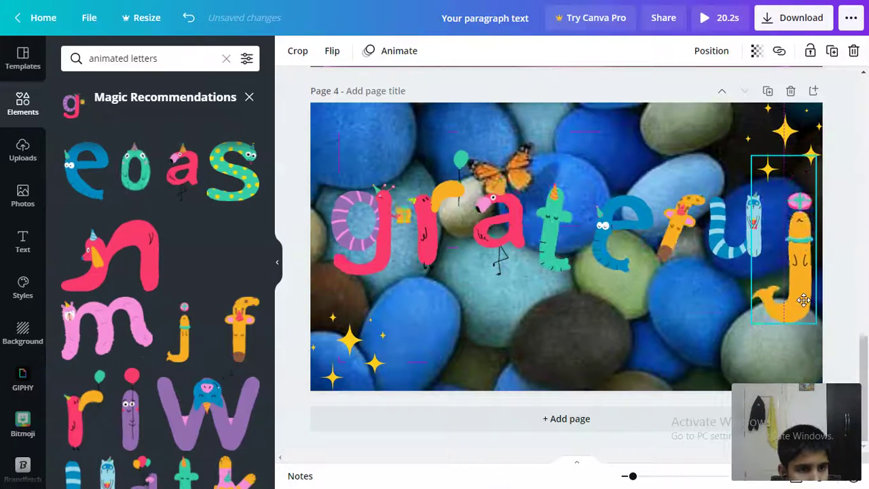
{"action": "mouse_move", "coordinate": [756, 323]}
{"action": "left_mouse_down"}
{"action": "mouse_move", "coordinate": [772, 275]}
{"action": "mouse_move", "coordinate": [802, 257]}
{"action": "mouse_move", "coordinate": [774, 259]}
{"action": "mouse_move", "coordinate": [798, 255]}
{"action": "left_mouse_up"}
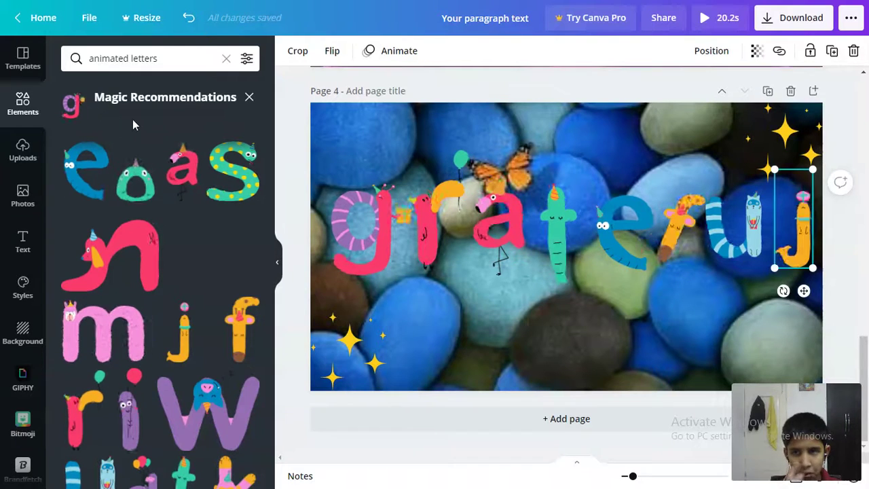
Step: Add a shrunken dotted marquee A to page 4, deleting a stray white A first
{"action": "left_click", "coordinate": [250, 97]}
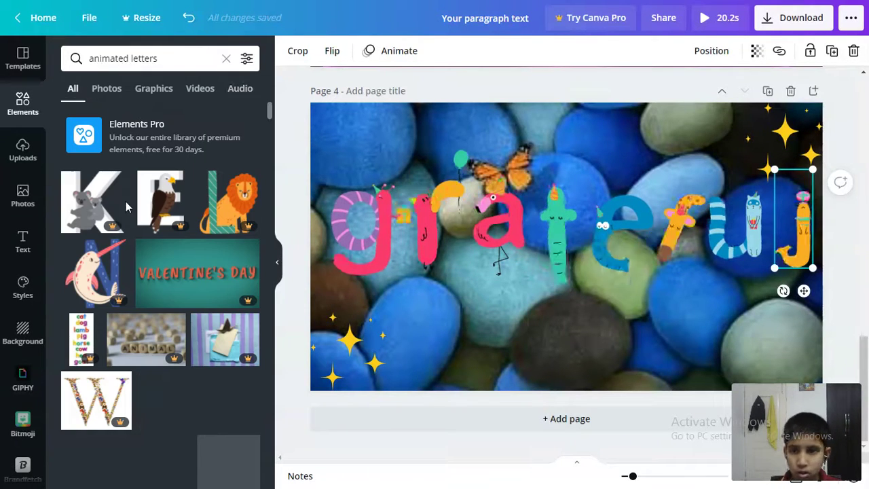
{"action": "scroll", "coordinate": [145, 219], "scroll_direction": "down", "scroll_amount": 3}
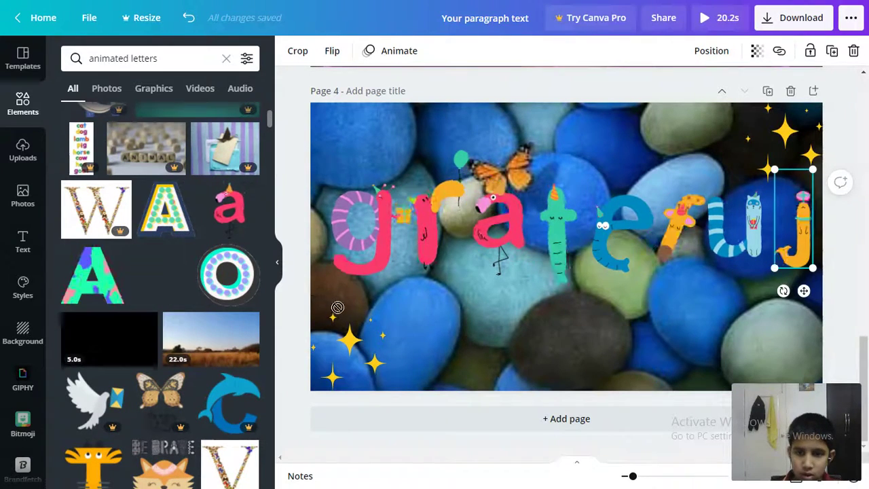
{"action": "left_click_drag", "start_coordinate": [337, 307], "coordinate": [498, 252]}
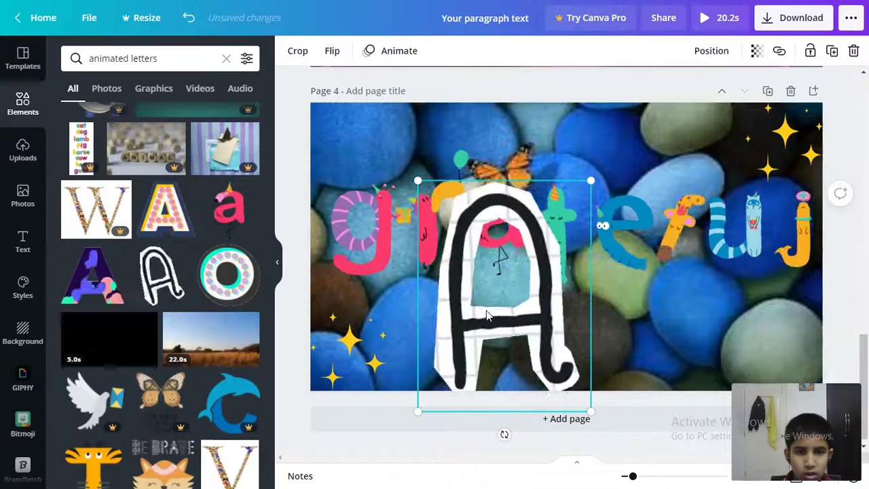
{"action": "key", "text": "Delete"}
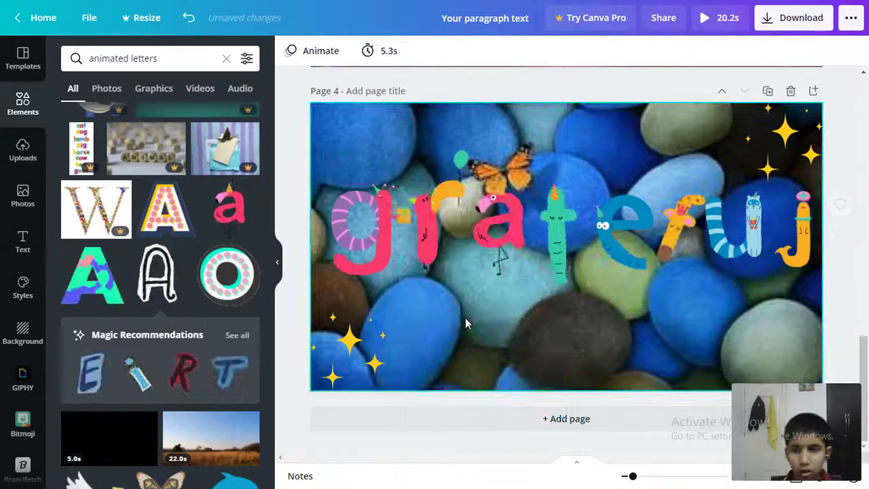
{"action": "left_click_drag", "start_coordinate": [165, 207], "coordinate": [516, 200]}
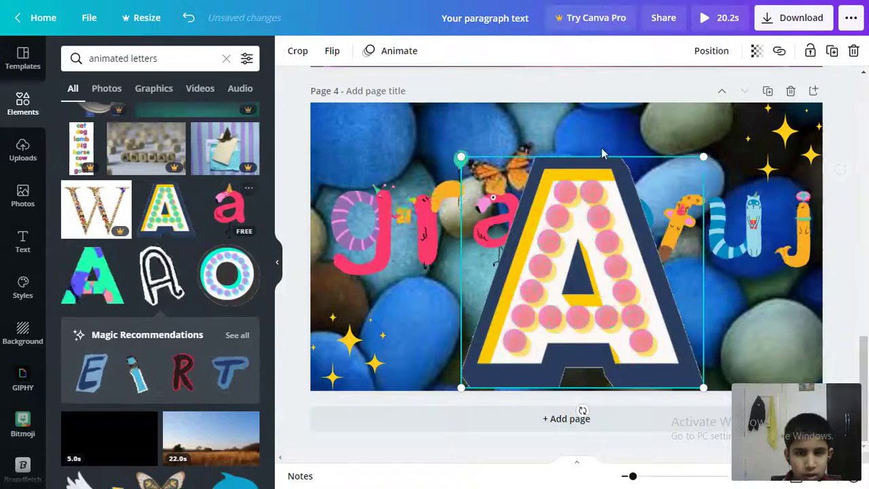
{"action": "left_click_drag", "start_coordinate": [620, 250], "coordinate": [577, 283]}
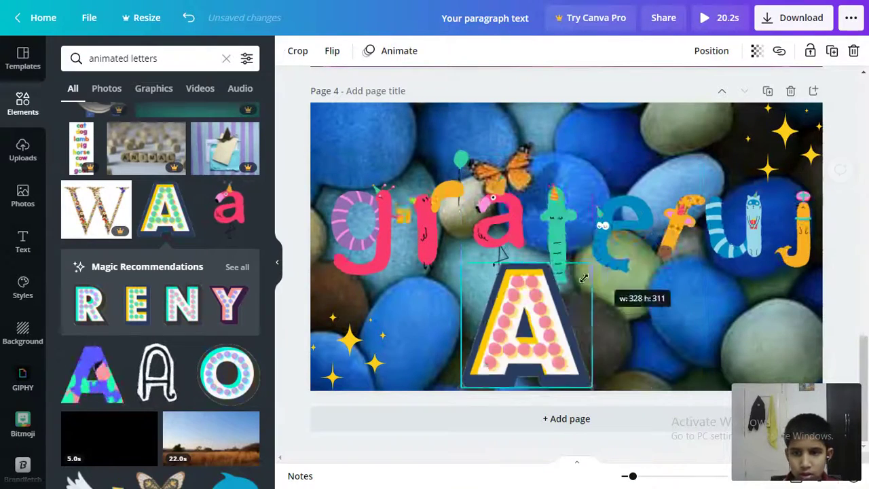
{"action": "left_click_drag", "start_coordinate": [529, 323], "coordinate": [580, 319]}
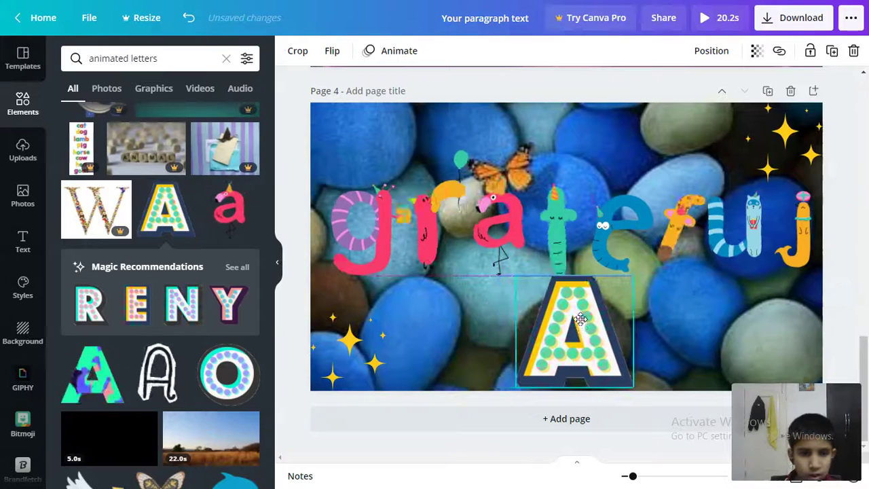
{"action": "left_click_drag", "start_coordinate": [516, 285], "coordinate": [522, 294]}
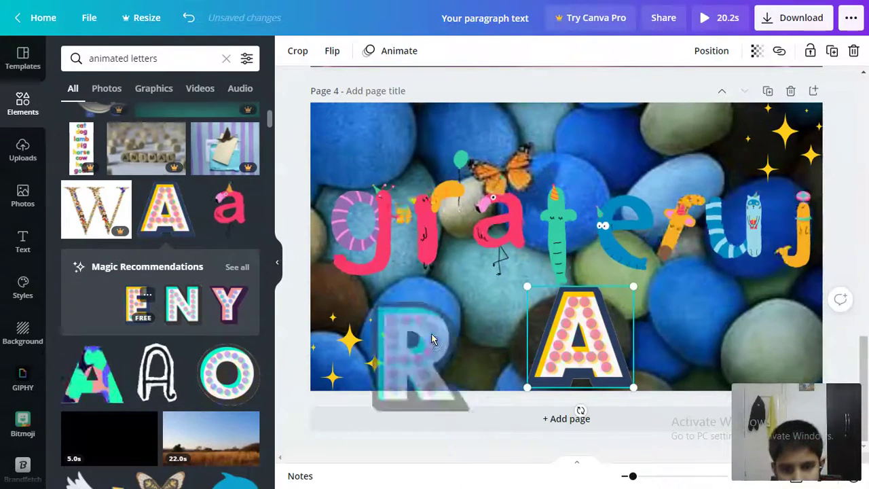
Step: Add a matching marquee R, sized to the A and placed just left of it
{"action": "left_click_drag", "start_coordinate": [379, 315], "coordinate": [501, 252]}
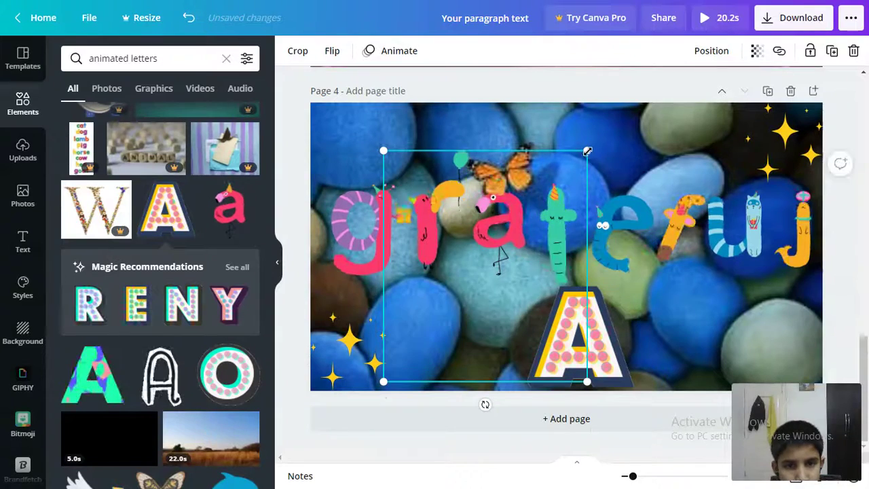
{"action": "left_click_drag", "start_coordinate": [587, 151], "coordinate": [430, 296]}
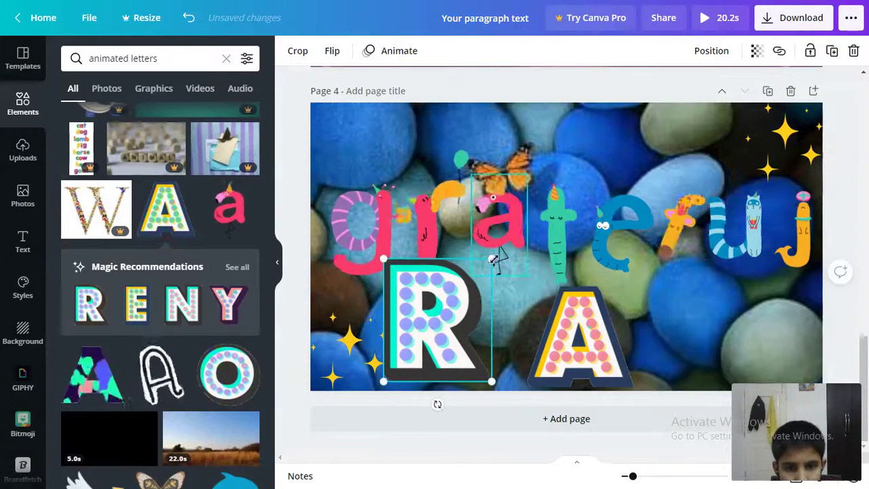
{"action": "left_click_drag", "start_coordinate": [481, 282], "coordinate": [460, 304]}
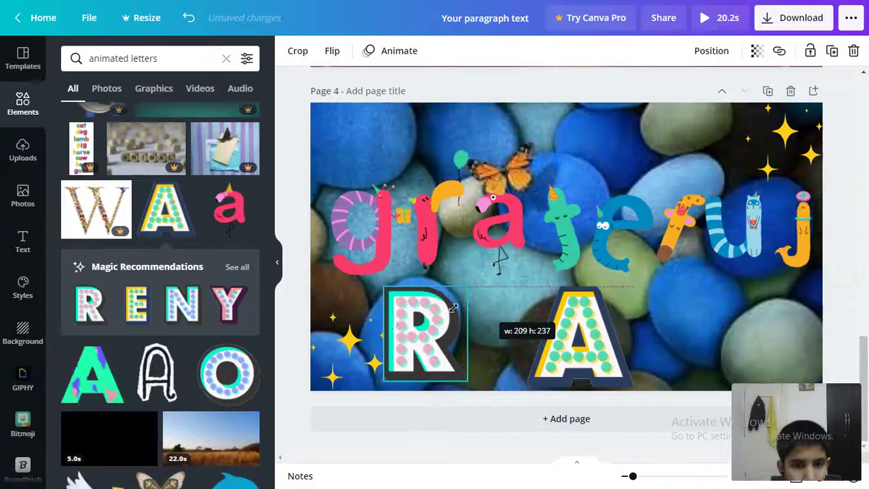
{"action": "left_click_drag", "start_coordinate": [414, 324], "coordinate": [440, 329]}
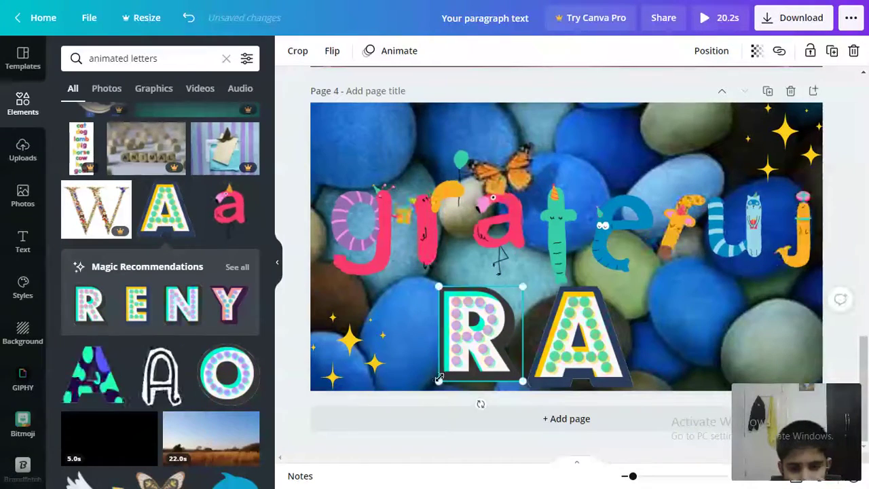
{"action": "left_click_drag", "start_coordinate": [430, 386], "coordinate": [429, 385]}
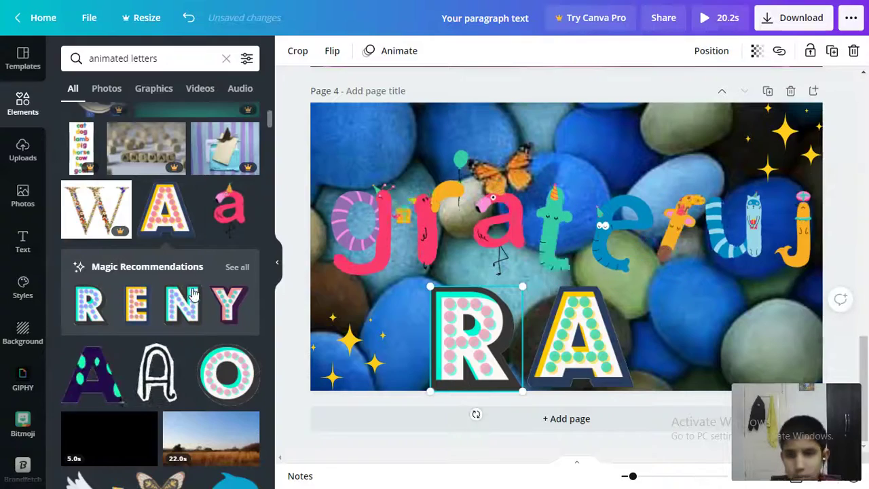
Step: Add a shrunken marquee N after the A to complete 'RAN'
{"action": "left_click_drag", "start_coordinate": [182, 304], "coordinate": [653, 144]}
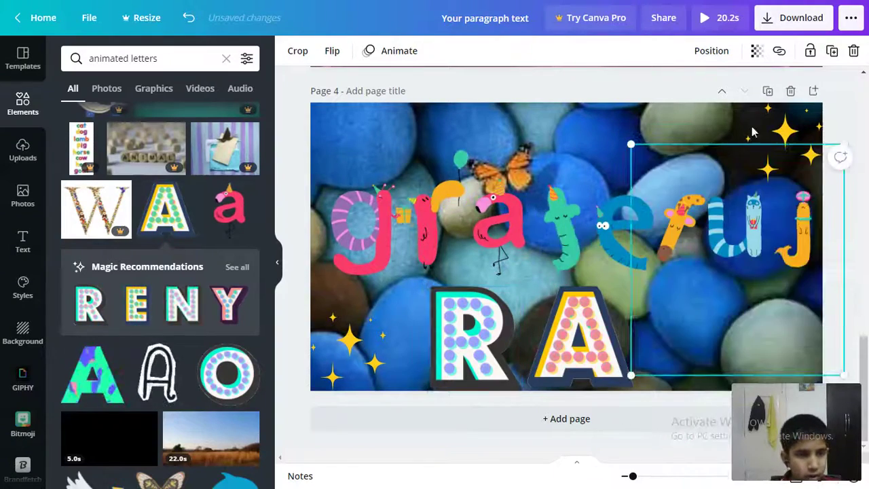
{"action": "mouse_move", "coordinate": [842, 145]}
{"action": "left_mouse_down"}
{"action": "mouse_move", "coordinate": [730, 243]}
{"action": "mouse_move", "coordinate": [724, 275]}
{"action": "left_mouse_up"}
{"action": "left_click_drag", "start_coordinate": [689, 313], "coordinate": [699, 329]}
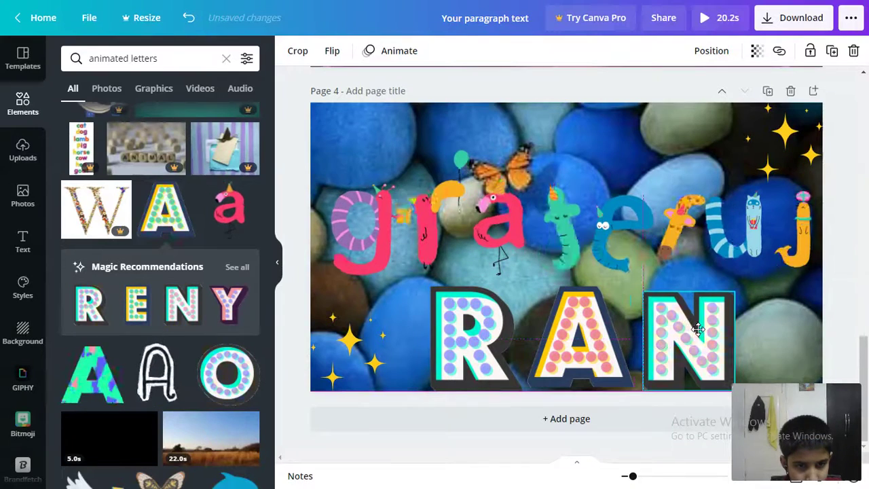
{"action": "left_click", "coordinate": [561, 331]}
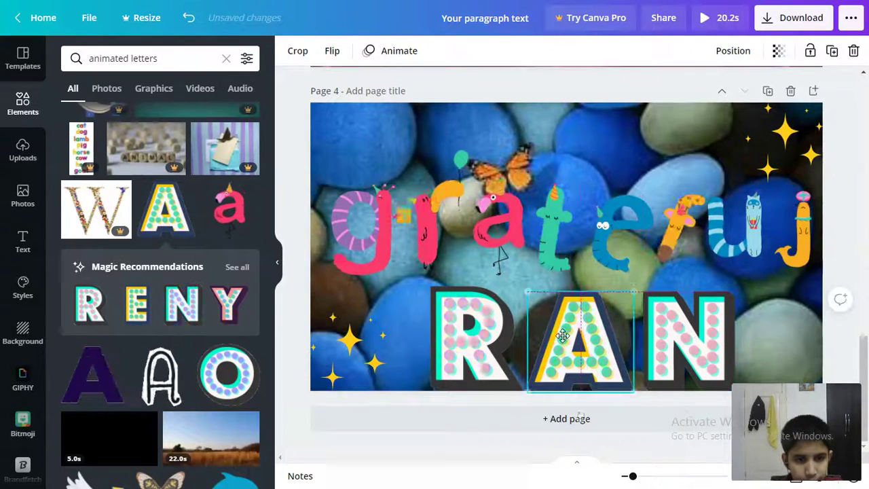
Step: Scroll back up to page 1 and leave browser fullscreen mode
{"action": "scroll", "coordinate": [500, 285], "scroll_direction": "up", "scroll_amount": 3}
{"action": "scroll", "coordinate": [523, 331], "scroll_direction": "down", "scroll_amount": 3}
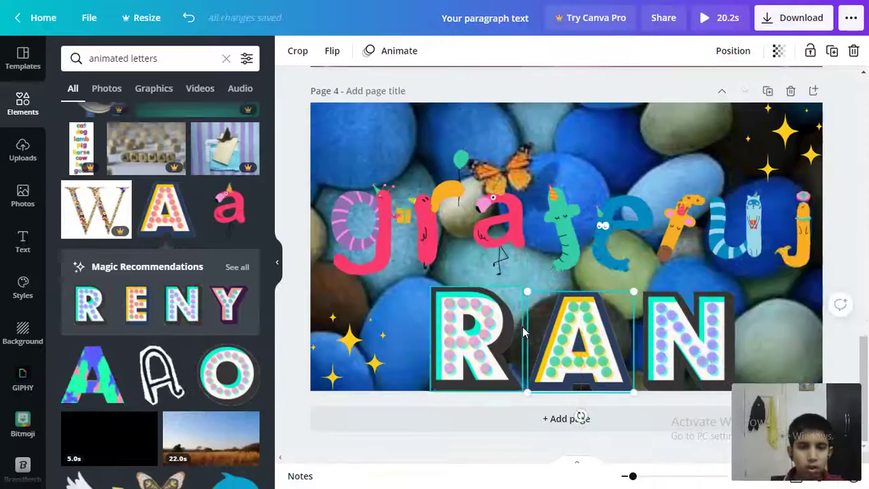
{"action": "scroll", "coordinate": [524, 336], "scroll_direction": "up", "scroll_amount": 9}
{"action": "scroll", "coordinate": [524, 336], "scroll_direction": "up", "scroll_amount": 6}
{"action": "scroll", "coordinate": [524, 336], "scroll_direction": "up", "scroll_amount": 3}
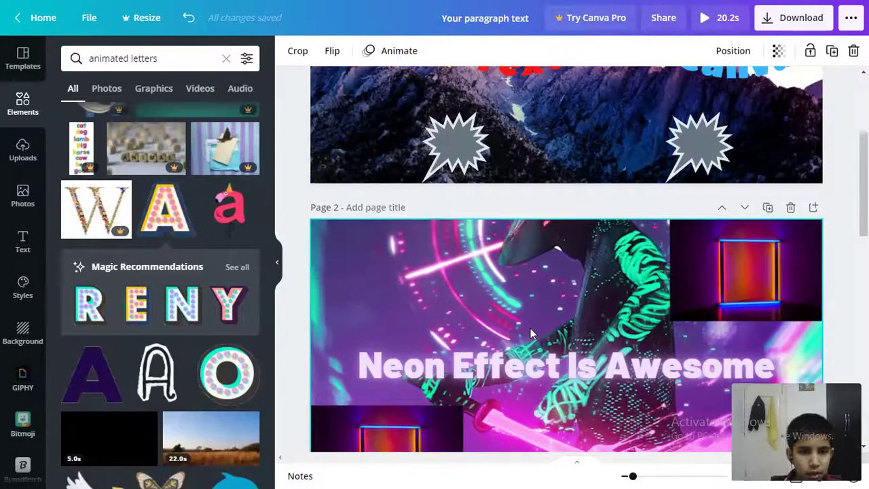
{"action": "scroll", "coordinate": [524, 339], "scroll_direction": "up", "scroll_amount": 5}
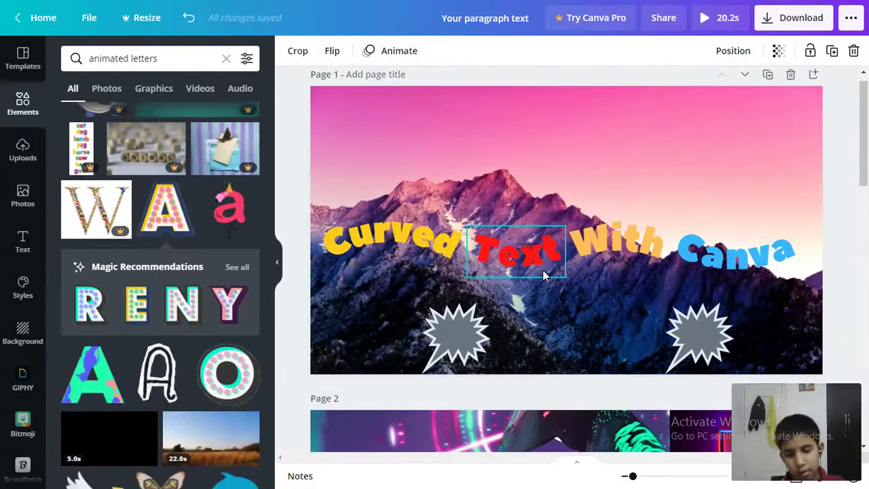
{"action": "key", "text": "F11"}
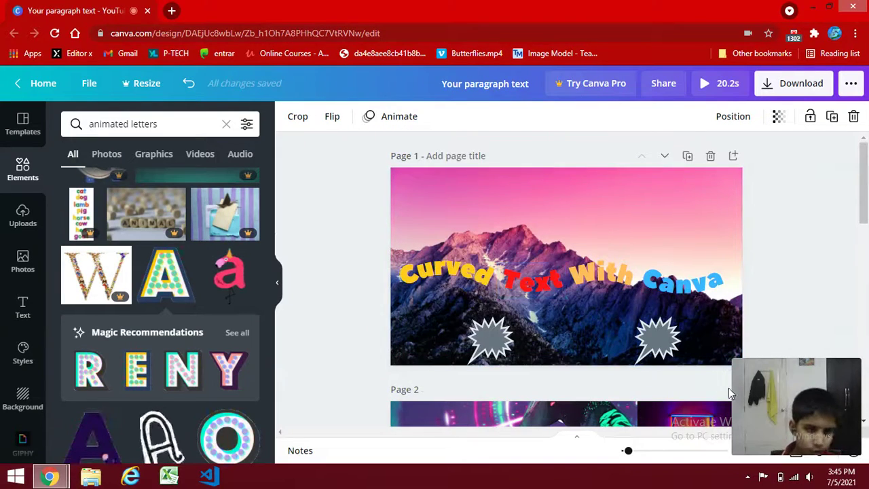
Step: Bring up the Download options with MP4 Video and All pages (4)
{"action": "scroll", "coordinate": [574, 216], "scroll_direction": "down", "scroll_amount": 2}
{"action": "scroll", "coordinate": [574, 216], "scroll_direction": "down", "scroll_amount": 2}
{"action": "scroll", "coordinate": [582, 233], "scroll_direction": "up", "scroll_amount": 2}
{"action": "scroll", "coordinate": [588, 228], "scroll_direction": "up", "scroll_amount": 1}
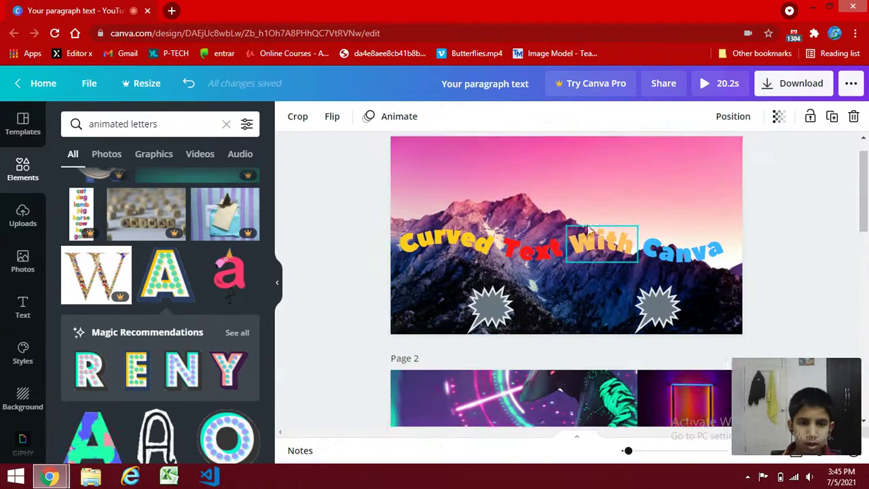
{"action": "scroll", "coordinate": [588, 229], "scroll_direction": "up", "scroll_amount": 1}
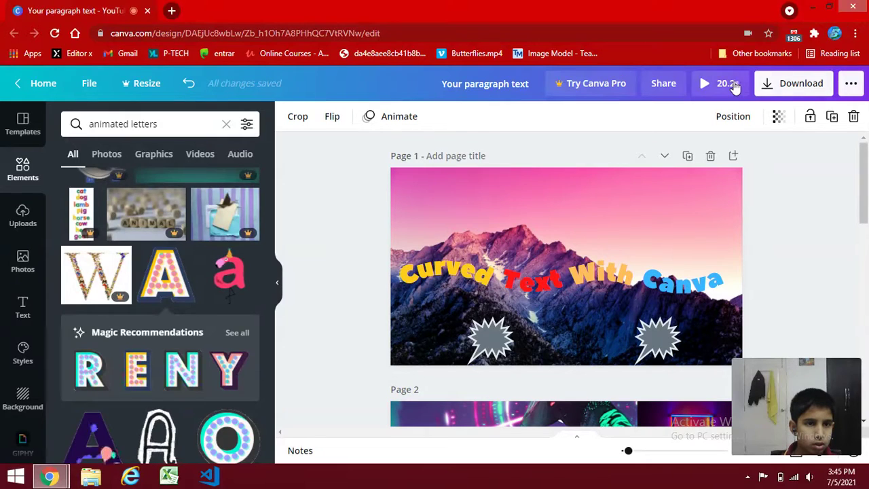
{"action": "left_click", "coordinate": [802, 82]}
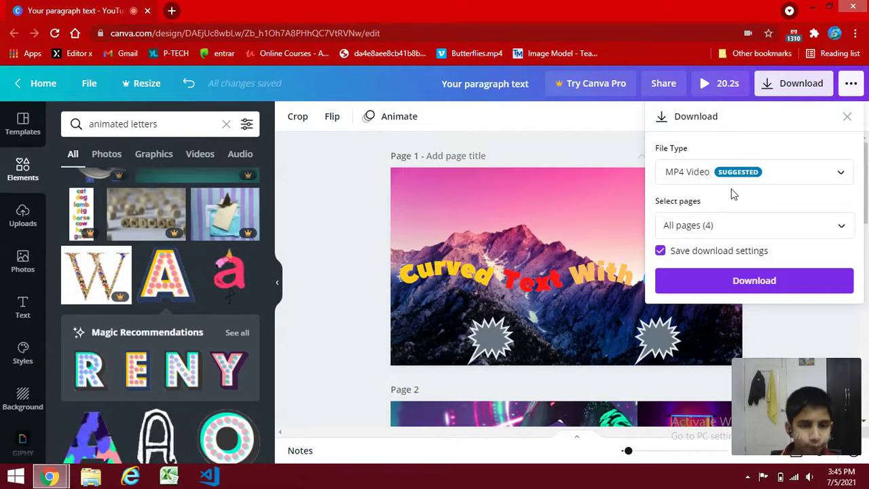
Step: Play the full-screen preview through to the 'grateful RAN' page, then close it
{"action": "left_click", "coordinate": [745, 82]}
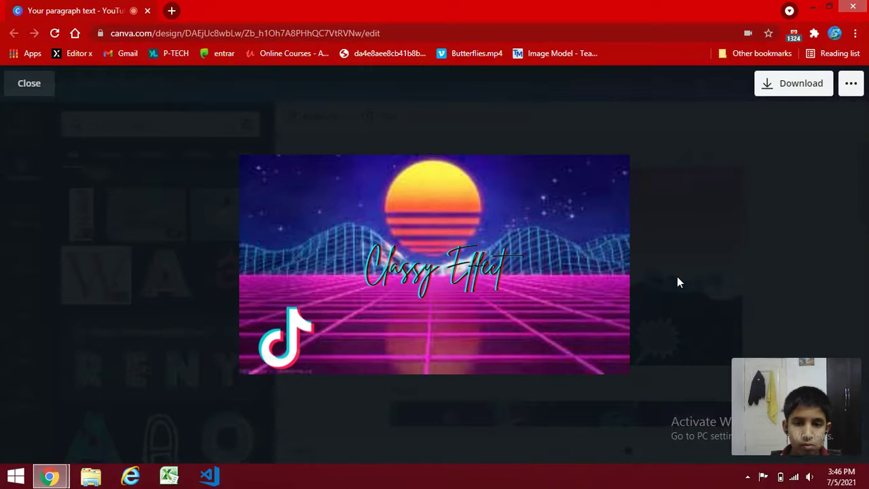
{"action": "right_click", "coordinate": [591, 284]}
{"action": "mouse_move", "coordinate": [435, 265]}
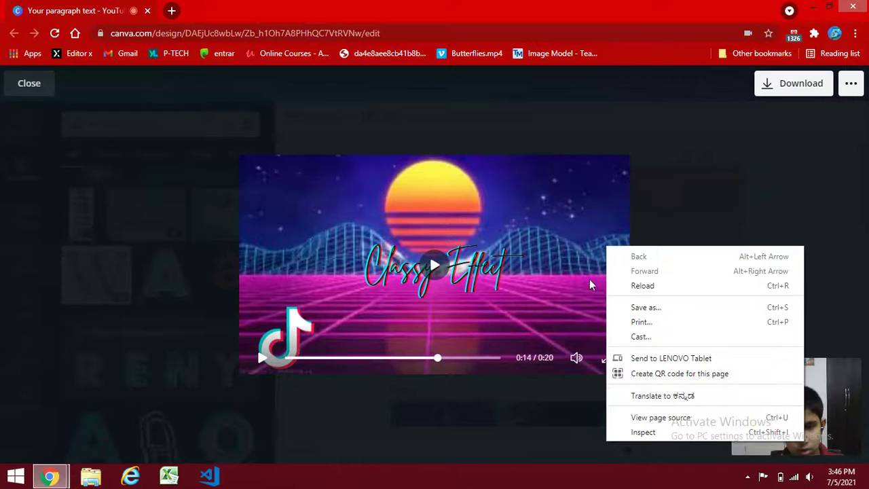
{"action": "left_click", "coordinate": [538, 229]}
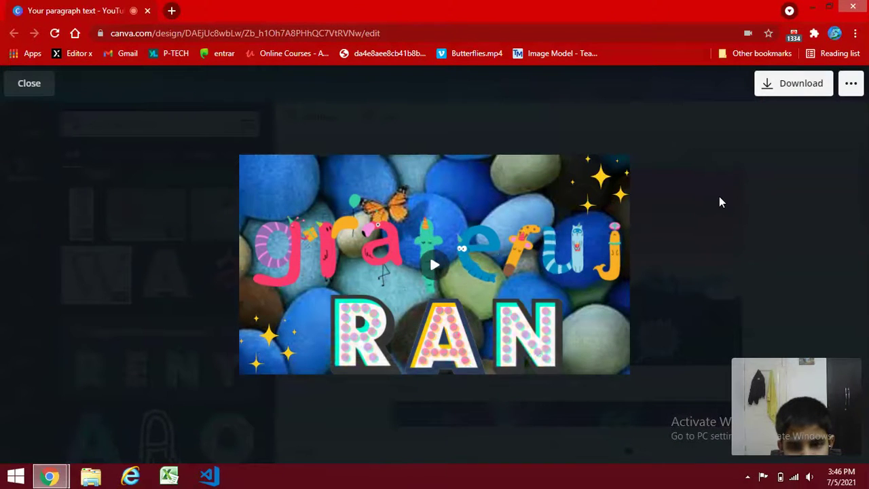
{"action": "left_click", "coordinate": [31, 87]}
Step: Start downloading all 4 pages of the design as an MP4 video
{"action": "left_click", "coordinate": [831, 85]}
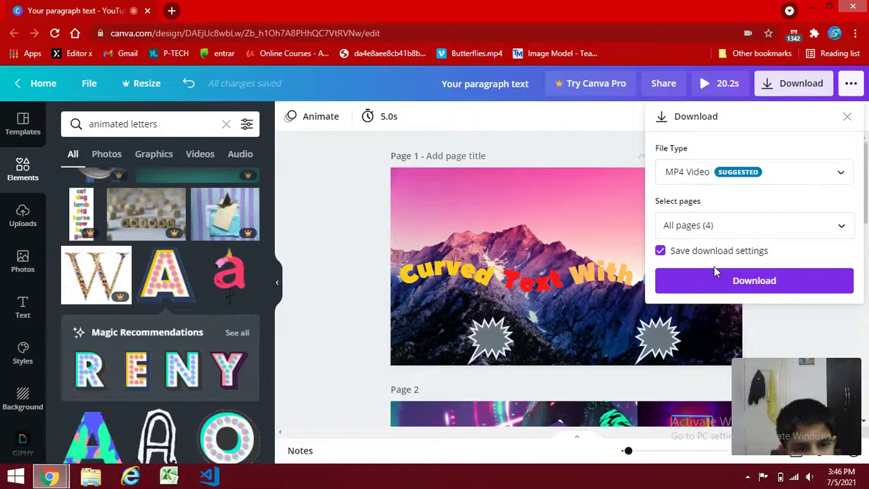
{"action": "left_click", "coordinate": [723, 220]}
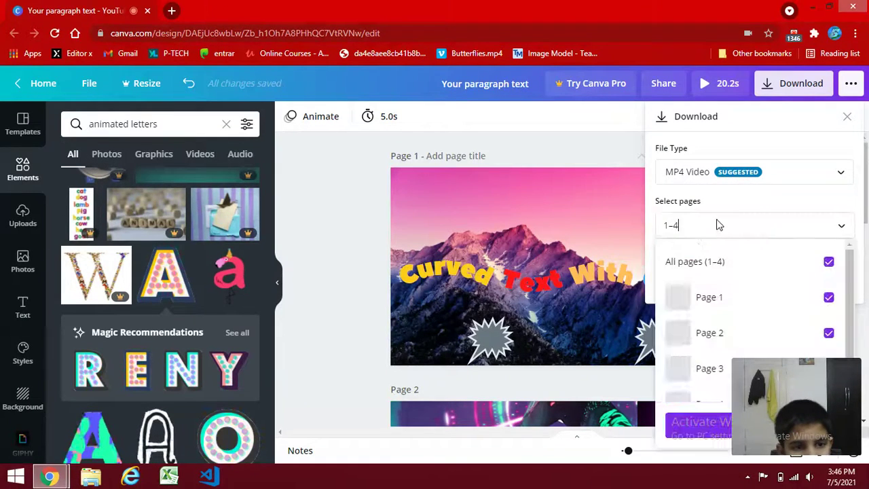
{"action": "left_click", "coordinate": [668, 227]}
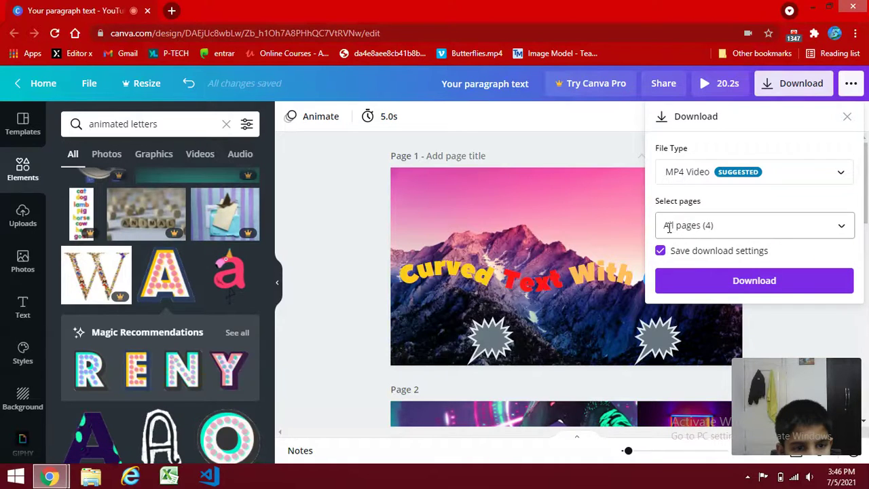
{"action": "left_click", "coordinate": [725, 230]}
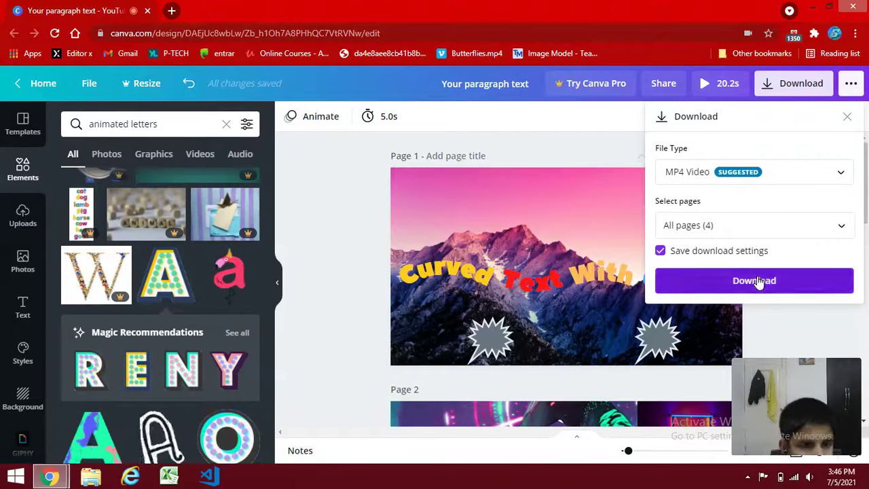
{"action": "left_click", "coordinate": [759, 283]}
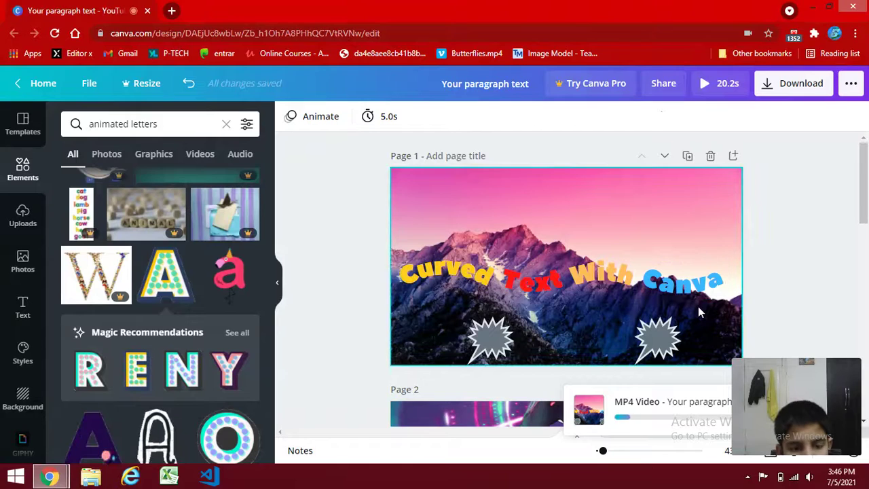
Step: Save the MP4 file to the New Volume (F:) drive in the Save As dialog
{"action": "scroll", "coordinate": [679, 325], "scroll_direction": "down", "scroll_amount": 2}
{"action": "scroll", "coordinate": [657, 345], "scroll_direction": "down", "scroll_amount": 3}
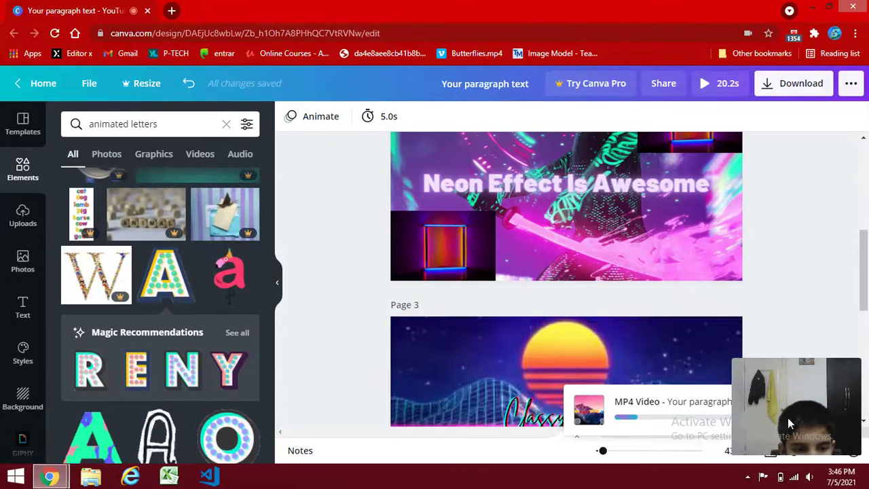
{"action": "scroll", "coordinate": [788, 343], "scroll_direction": "up", "scroll_amount": 4}
{"action": "scroll", "coordinate": [747, 367], "scroll_direction": "up", "scroll_amount": 1}
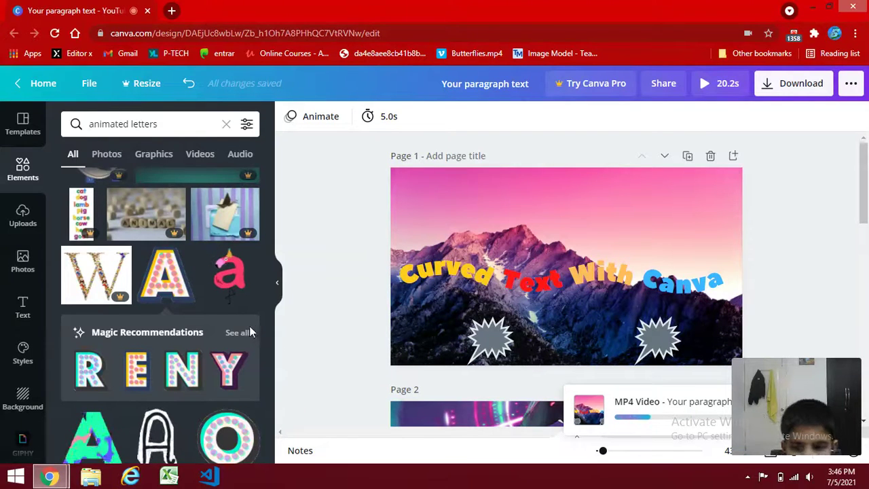
{"action": "scroll", "coordinate": [224, 361], "scroll_direction": "down", "scroll_amount": 2}
{"action": "scroll", "coordinate": [224, 361], "scroll_direction": "down", "scroll_amount": 2}
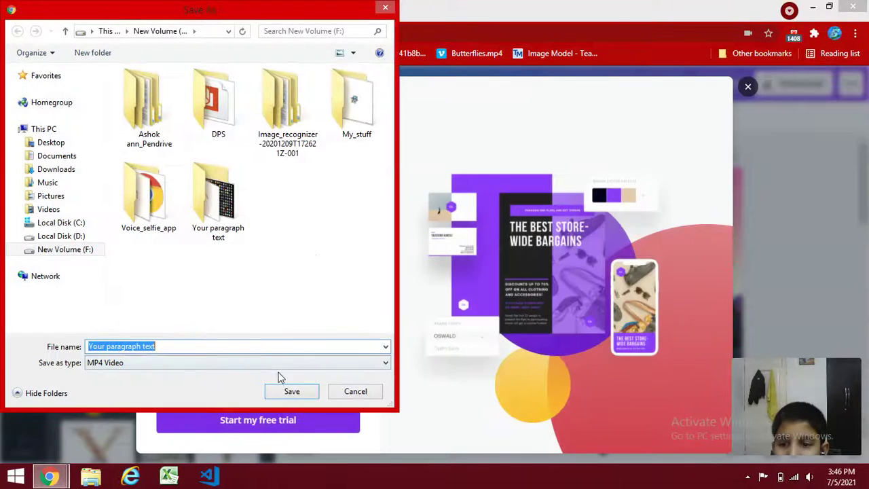
{"action": "left_click", "coordinate": [293, 389]}
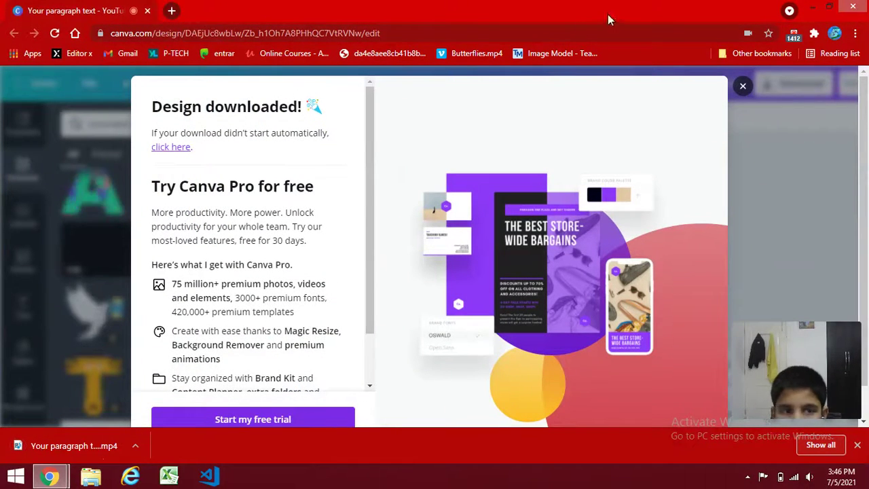
Step: Dismiss the 'Design downloaded!' popup and browse down the animated letters results
{"action": "left_click", "coordinate": [742, 86]}
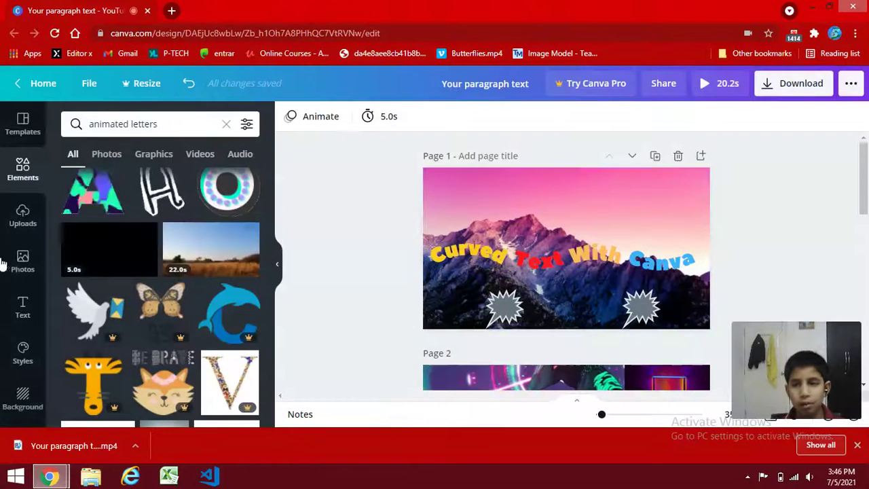
{"action": "scroll", "coordinate": [109, 244], "scroll_direction": "down", "scroll_amount": 3}
{"action": "scroll", "coordinate": [168, 235], "scroll_direction": "down", "scroll_amount": 3}
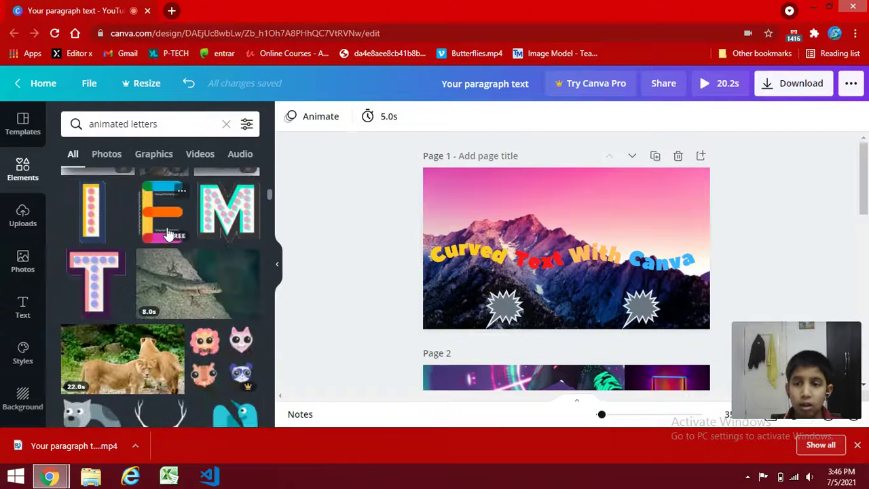
{"action": "mouse_move", "coordinate": [227, 211]}
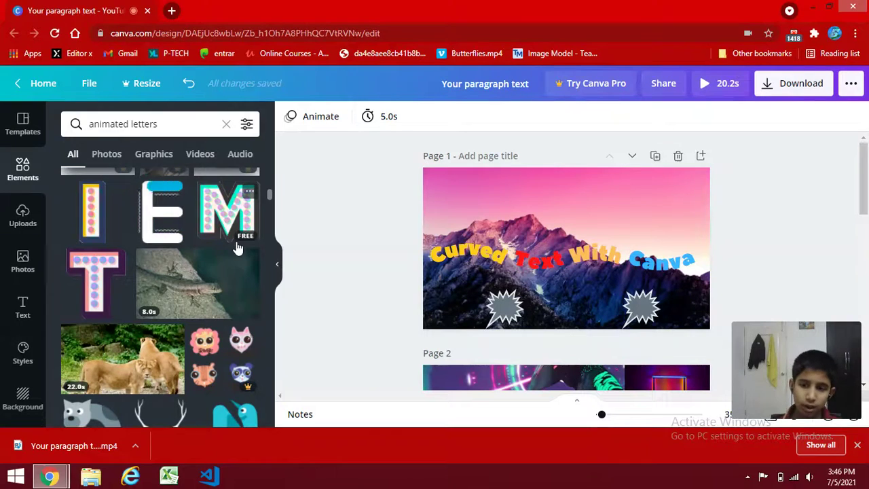
{"action": "scroll", "coordinate": [238, 248], "scroll_direction": "down", "scroll_amount": 2}
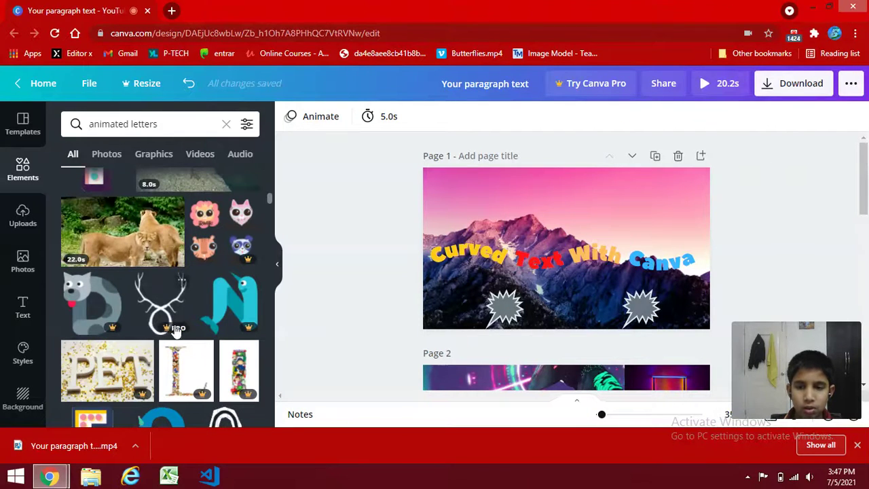
{"action": "scroll", "coordinate": [177, 329], "scroll_direction": "down", "scroll_amount": 2}
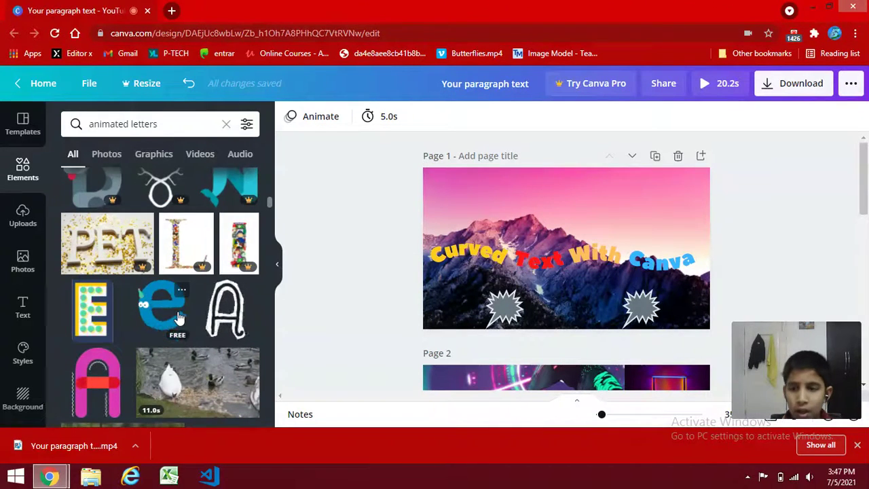
{"action": "scroll", "coordinate": [178, 317], "scroll_direction": "down", "scroll_amount": 3}
{"action": "scroll", "coordinate": [179, 318], "scroll_direction": "down", "scroll_amount": 2}
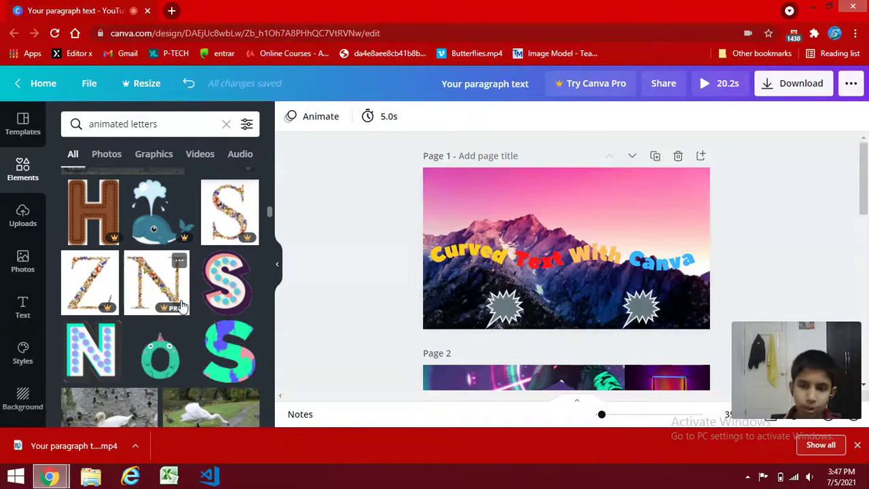
{"action": "scroll", "coordinate": [179, 312], "scroll_direction": "up", "scroll_amount": 2}
{"action": "scroll", "coordinate": [179, 331], "scroll_direction": "down", "scroll_amount": 3}
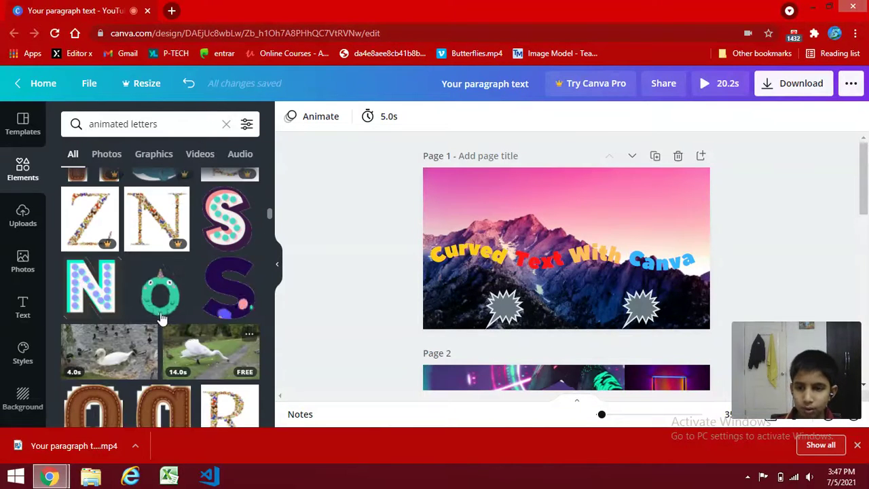
{"action": "scroll", "coordinate": [161, 318], "scroll_direction": "down", "scroll_amount": 1}
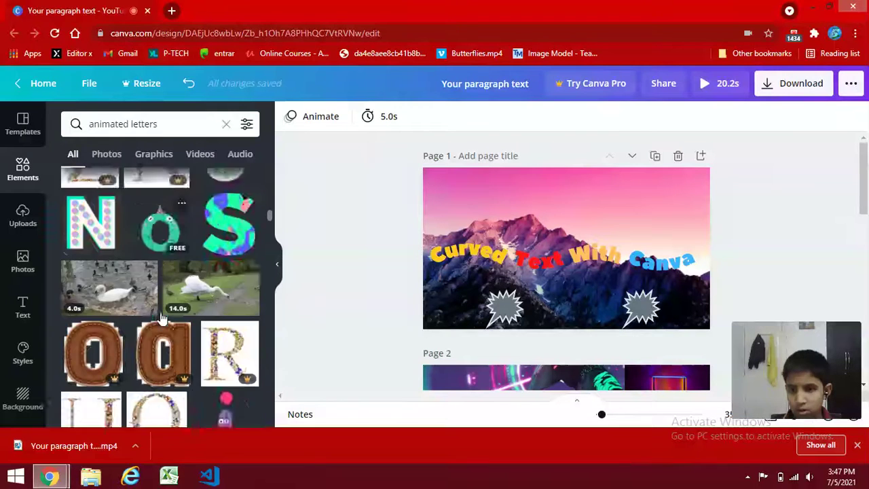
{"action": "scroll", "coordinate": [161, 316], "scroll_direction": "down", "scroll_amount": 3}
{"action": "scroll", "coordinate": [168, 238], "scroll_direction": "up", "scroll_amount": 2}
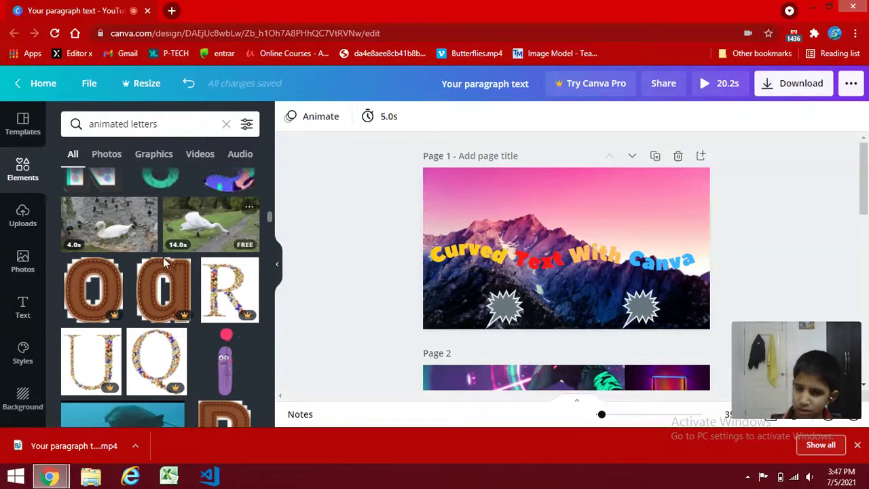
{"action": "mouse_move", "coordinate": [163, 351]}
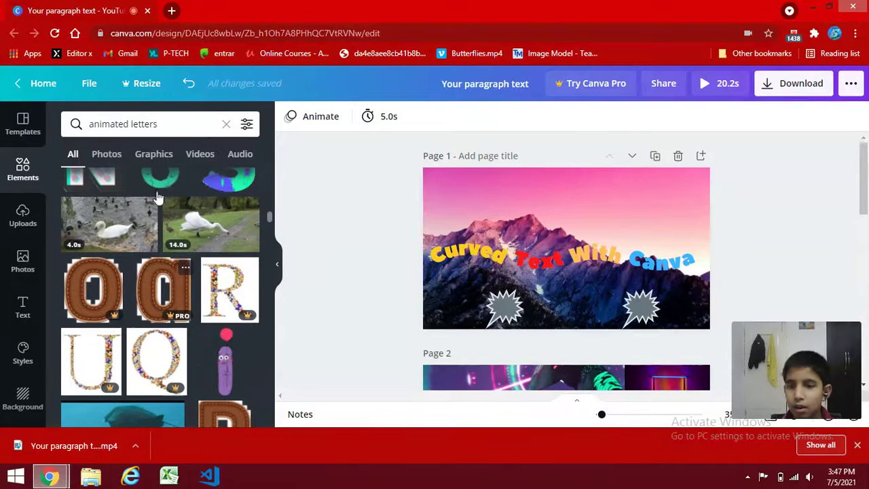
{"action": "scroll", "coordinate": [214, 251], "scroll_direction": "down", "scroll_amount": 1}
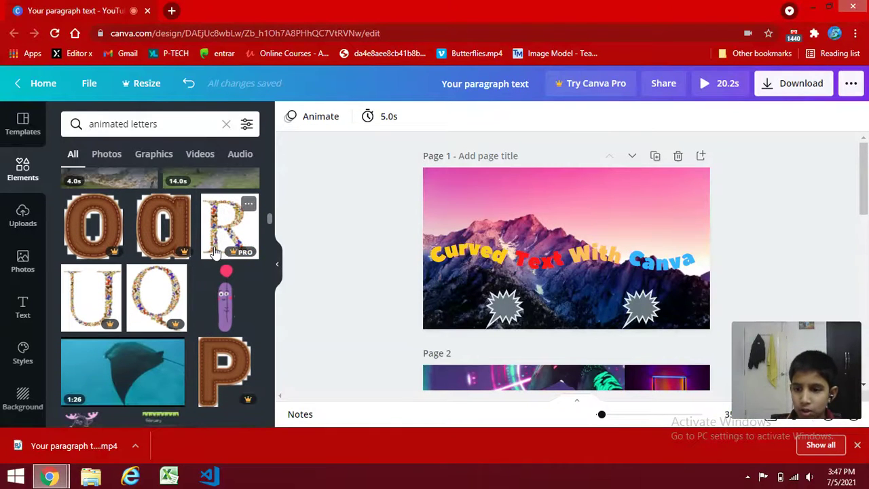
{"action": "scroll", "coordinate": [215, 251], "scroll_direction": "down", "scroll_amount": 2}
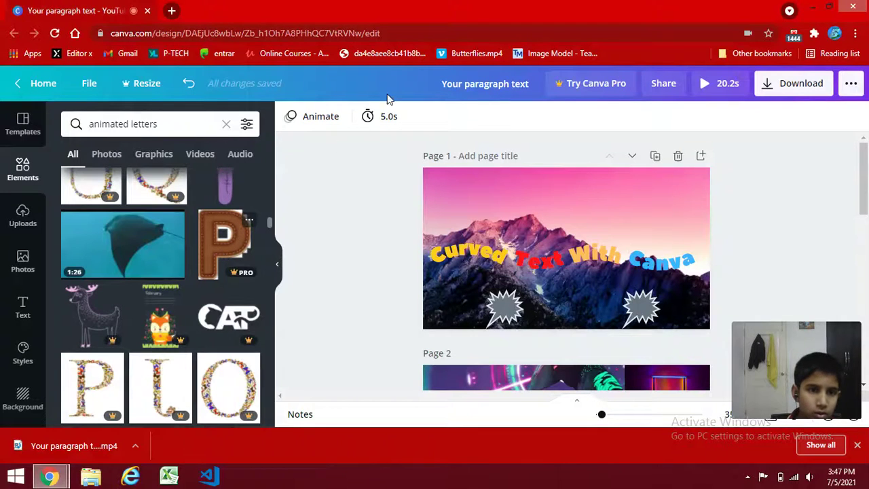
Step: Close Chrome's downloads bar and scroll further to letters like C, E, D and L
{"action": "left_click", "coordinate": [857, 444]}
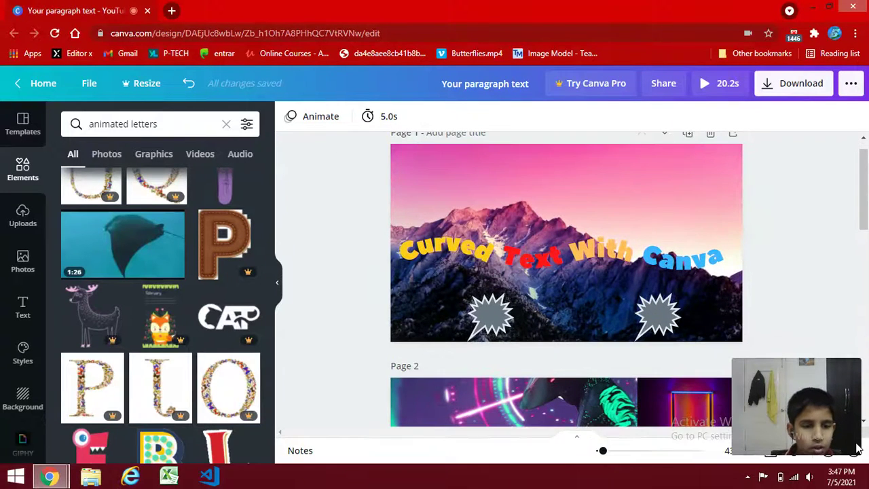
{"action": "scroll", "coordinate": [181, 366], "scroll_direction": "down", "scroll_amount": 3}
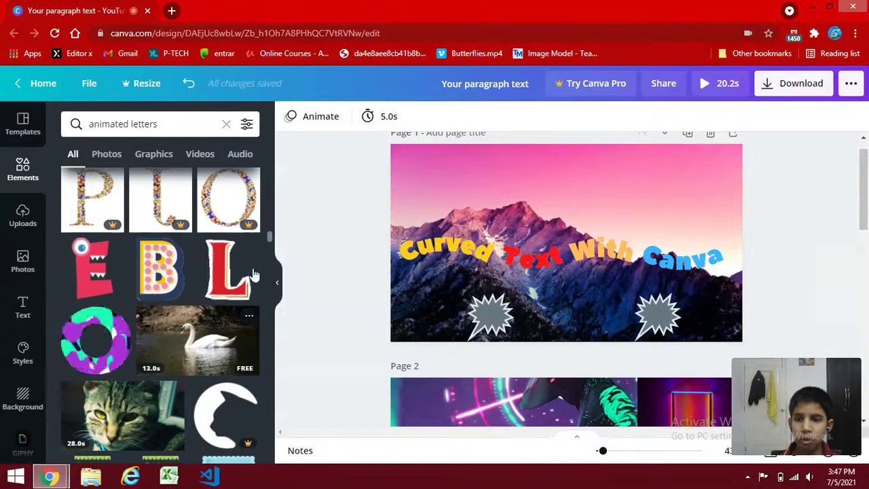
{"action": "scroll", "coordinate": [245, 273], "scroll_direction": "down", "scroll_amount": 1}
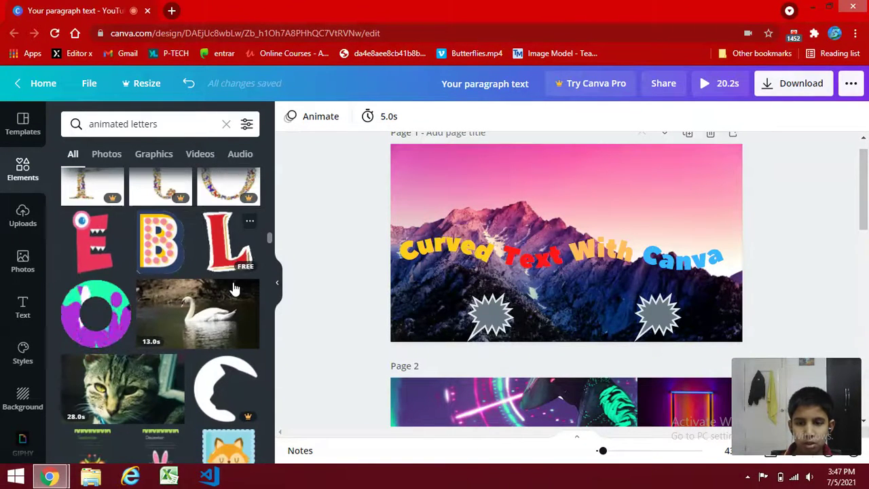
{"action": "scroll", "coordinate": [234, 285], "scroll_direction": "down", "scroll_amount": 2}
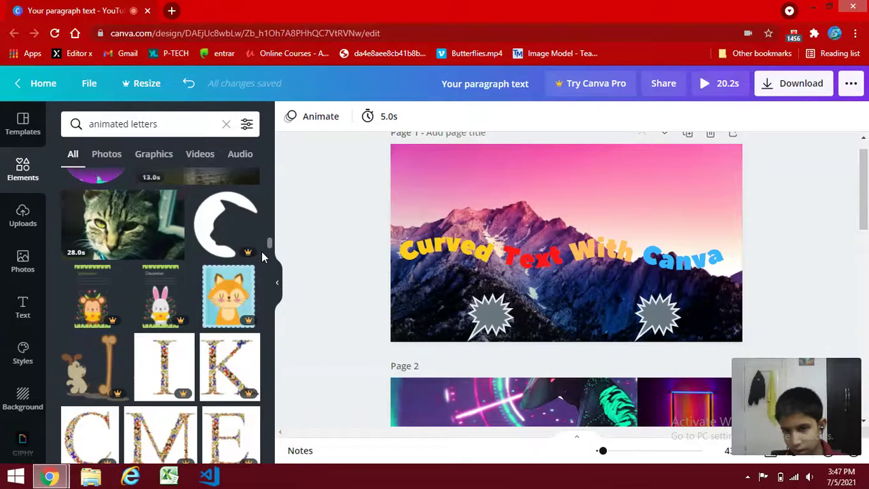
{"action": "scroll", "coordinate": [263, 250], "scroll_direction": "down", "scroll_amount": 2}
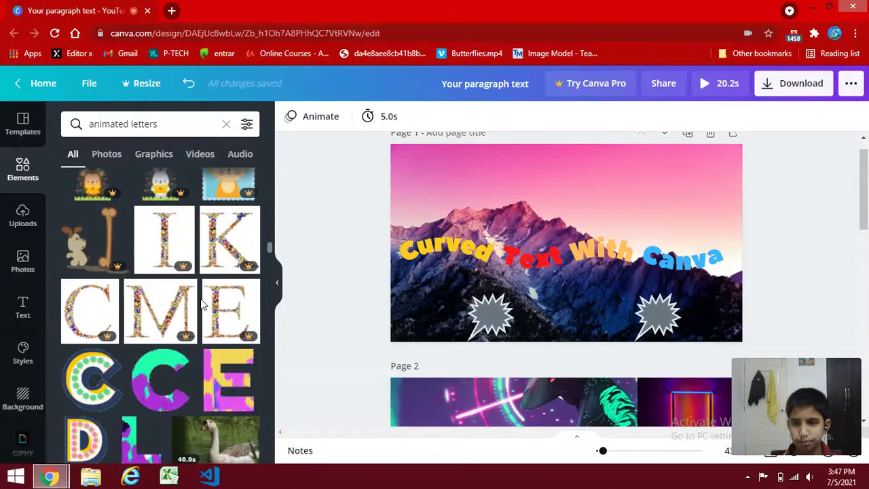
{"action": "scroll", "coordinate": [196, 317], "scroll_direction": "down", "scroll_amount": 1}
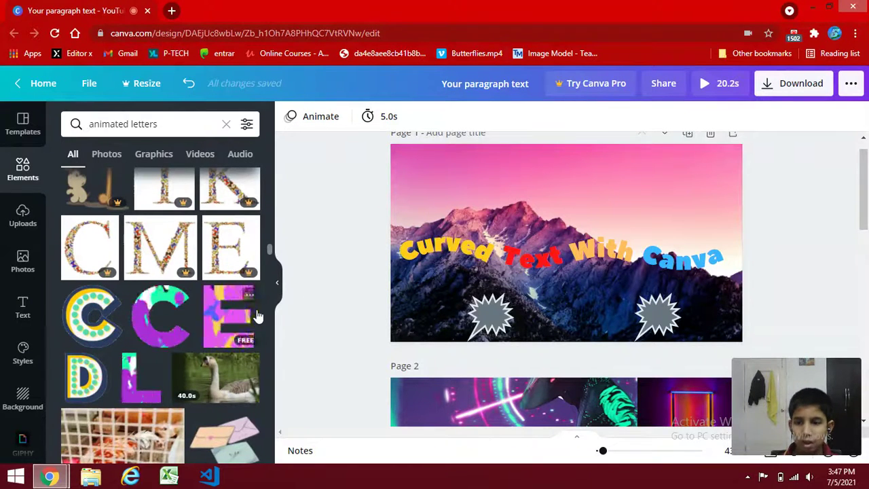
{"action": "scroll", "coordinate": [244, 195], "scroll_direction": "down", "scroll_amount": 3}
{"action": "scroll", "coordinate": [244, 195], "scroll_direction": "up", "scroll_amount": 1}
{"action": "scroll", "coordinate": [244, 195], "scroll_direction": "up", "scroll_amount": 1}
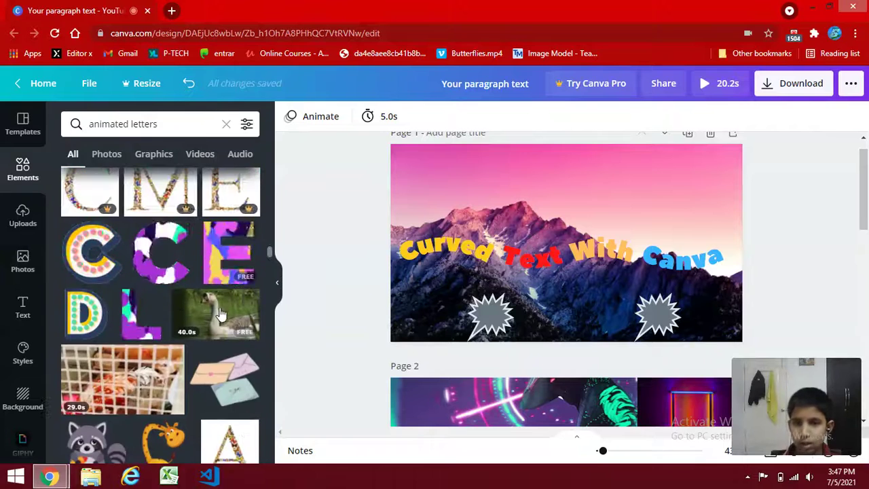